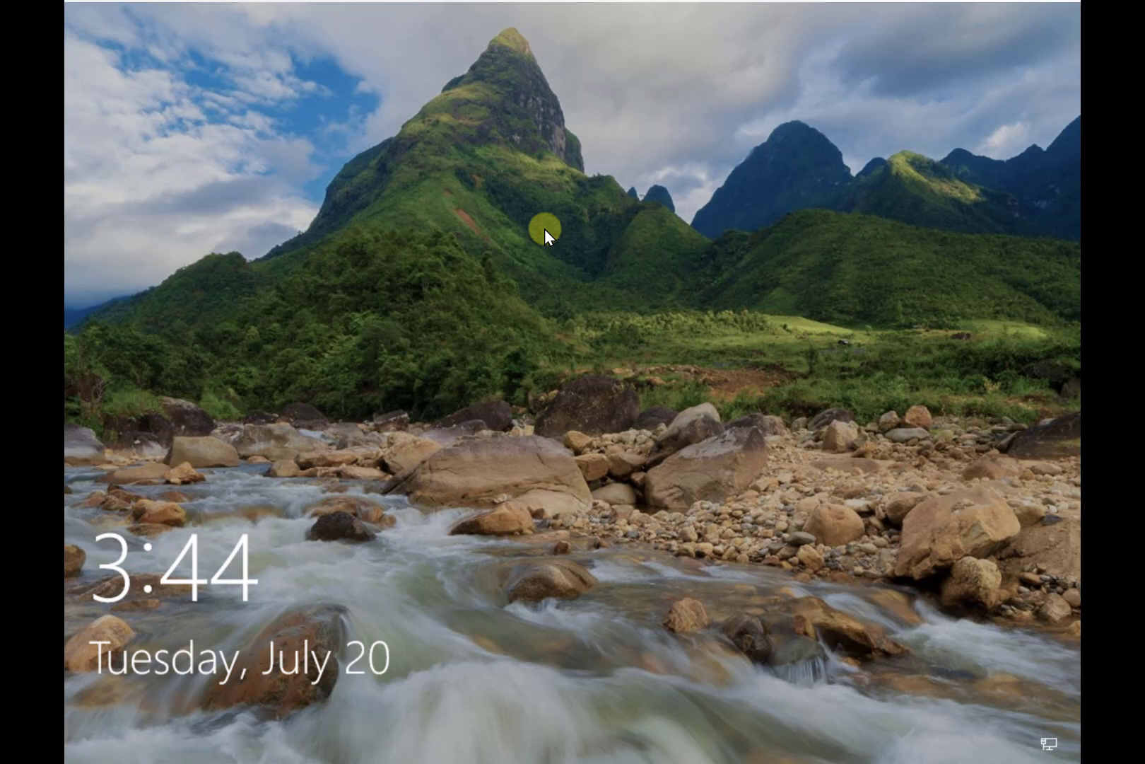
- Dismiss the lock screen and choose the 'user' account on the sign-in screen
{"action": "left_click", "coordinate": [544, 227]}
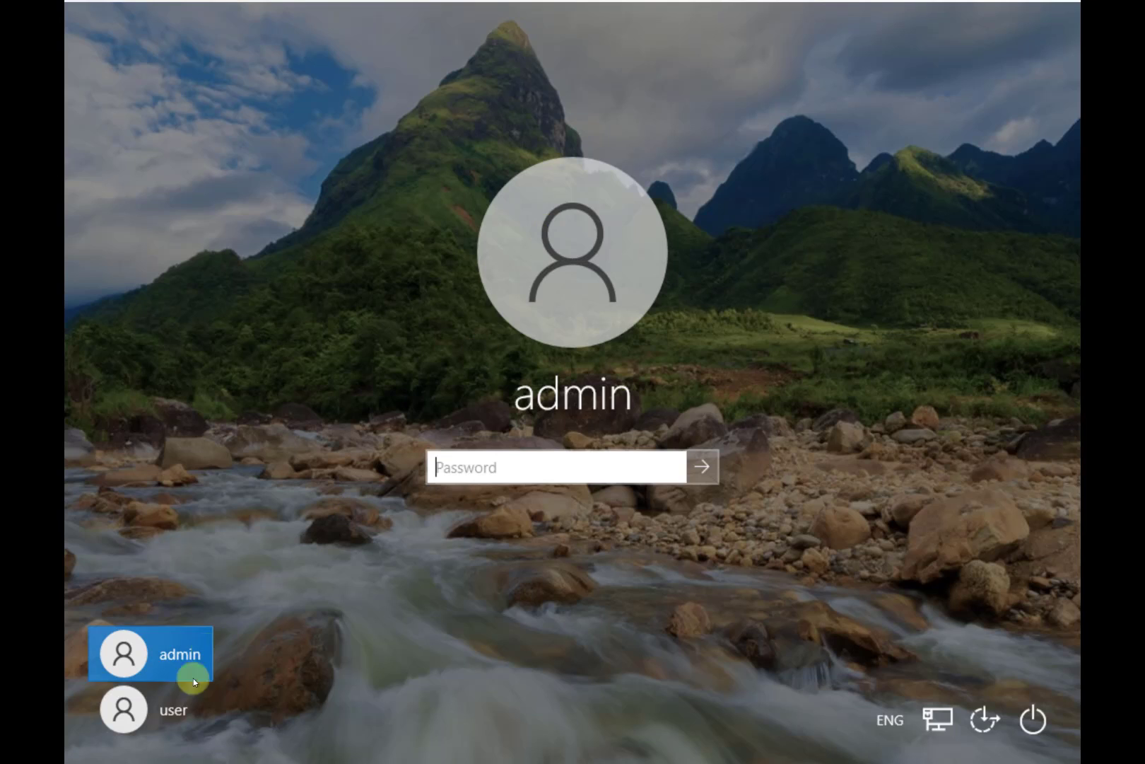
{"action": "left_click", "coordinate": [171, 722]}
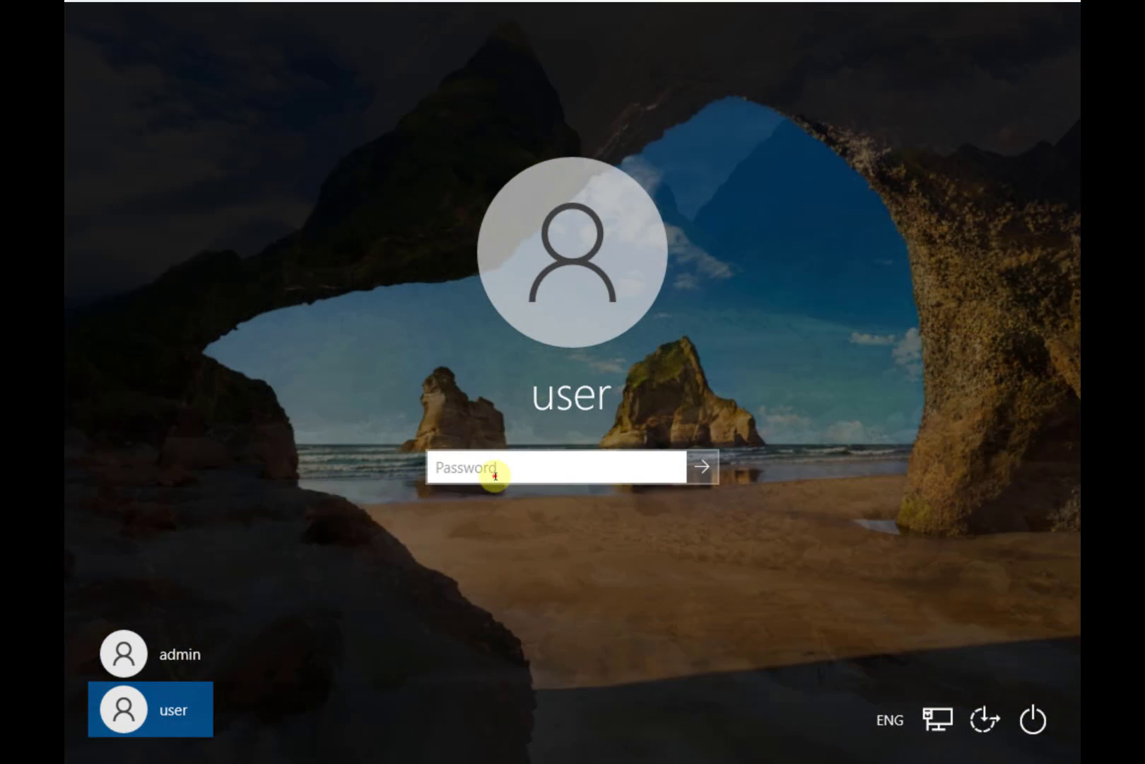
- Sign in to the 'user' account by entering its password
{"action": "left_click", "coordinate": [495, 476]}
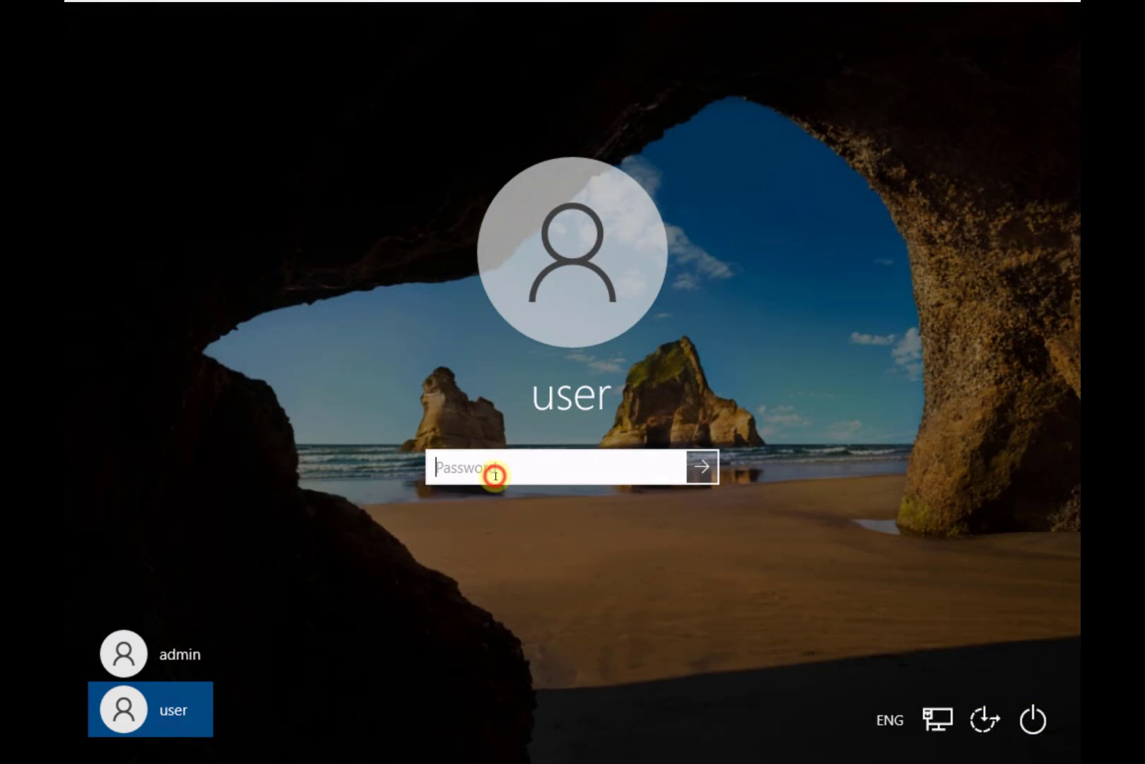
{"action": "key", "text": "Return"}
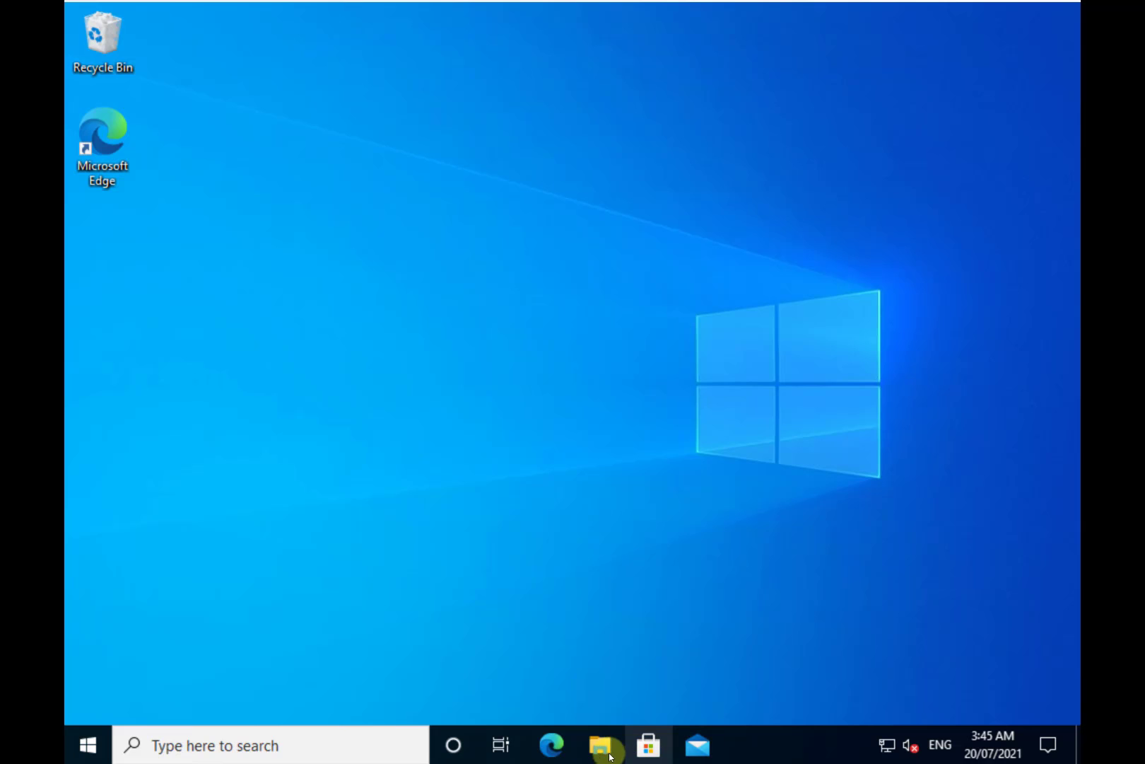
- Open the Downloads folder in File Explorer and launch putty, cancelling its configuration window
{"action": "left_click", "coordinate": [606, 752]}
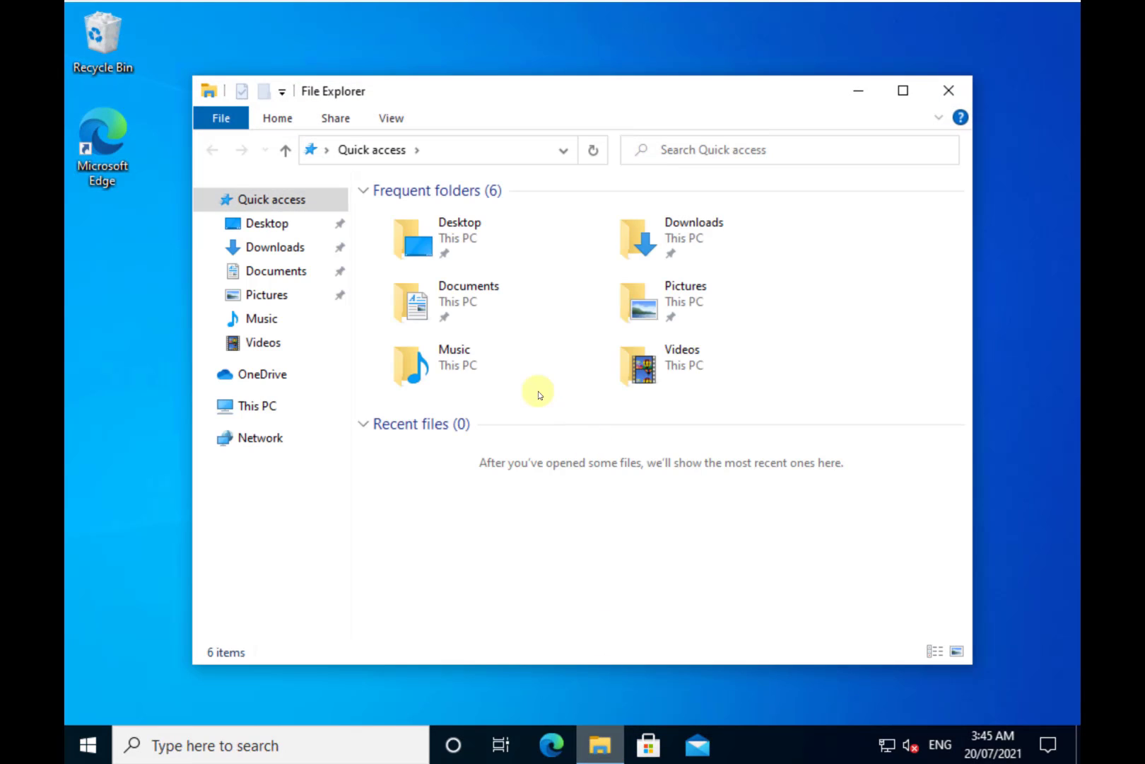
{"action": "left_click", "coordinate": [294, 250]}
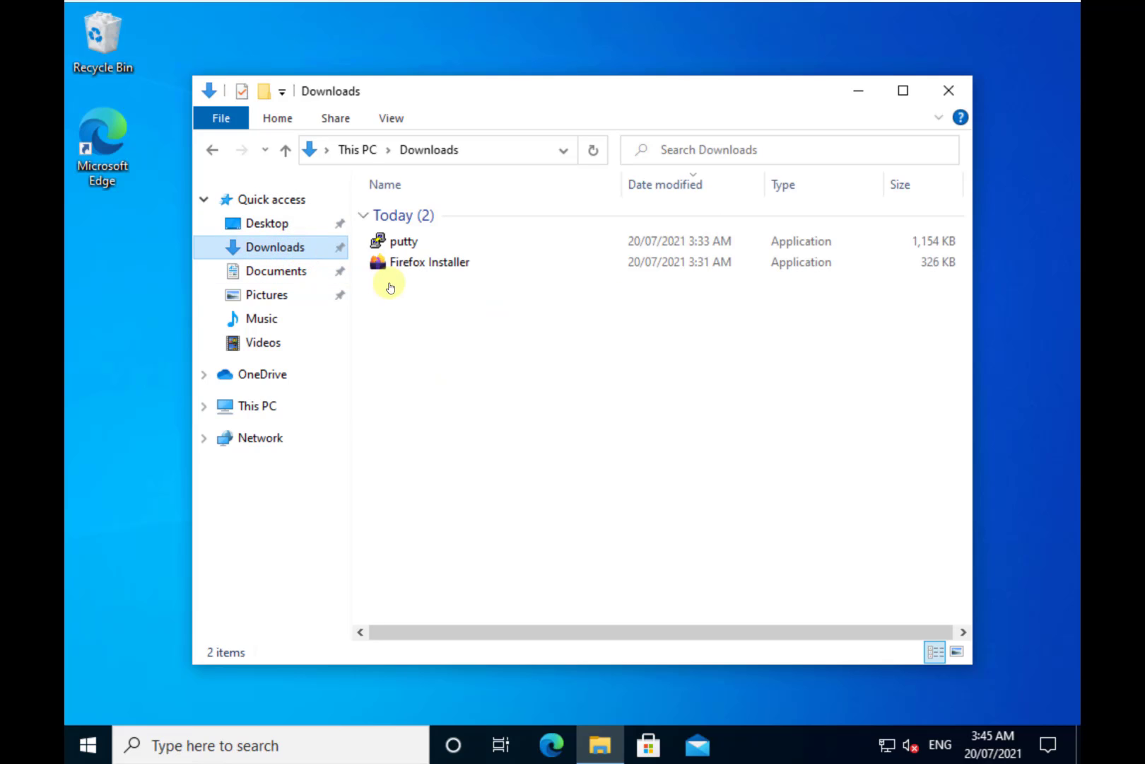
{"action": "double_click", "coordinate": [410, 242]}
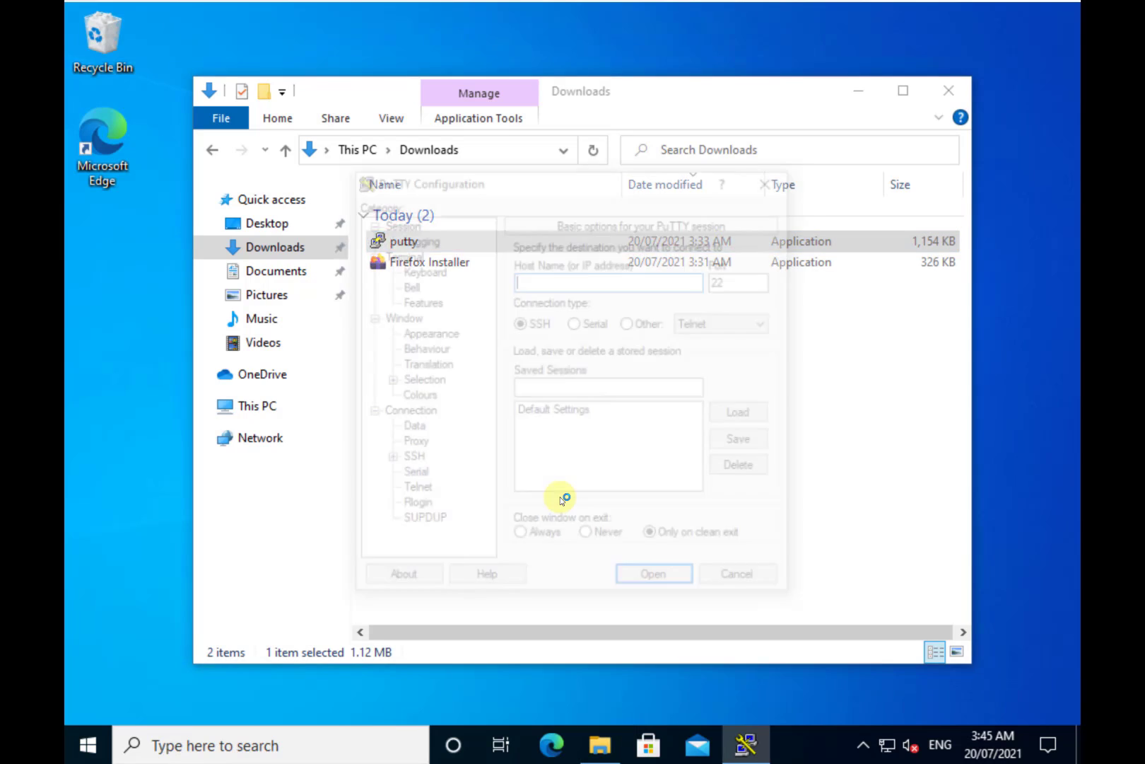
{"action": "left_click", "coordinate": [744, 576]}
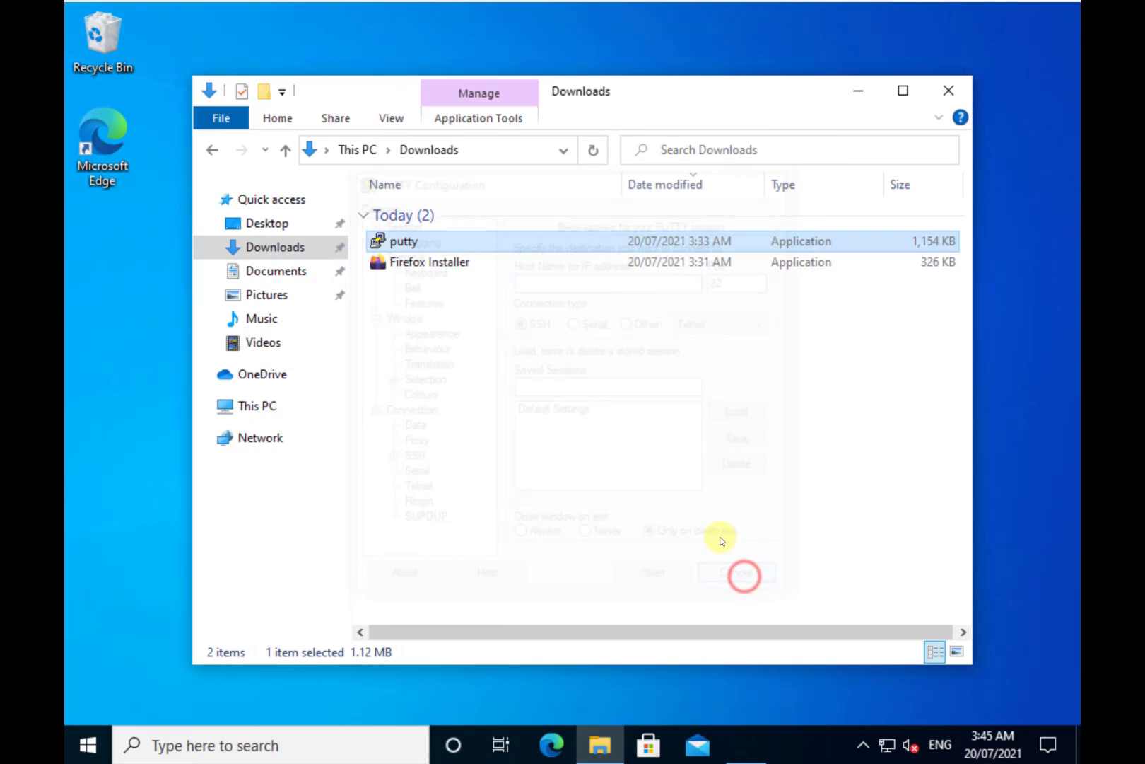
- Run the Firefox Installer and dismiss its admin password request
{"action": "double_click", "coordinate": [460, 262]}
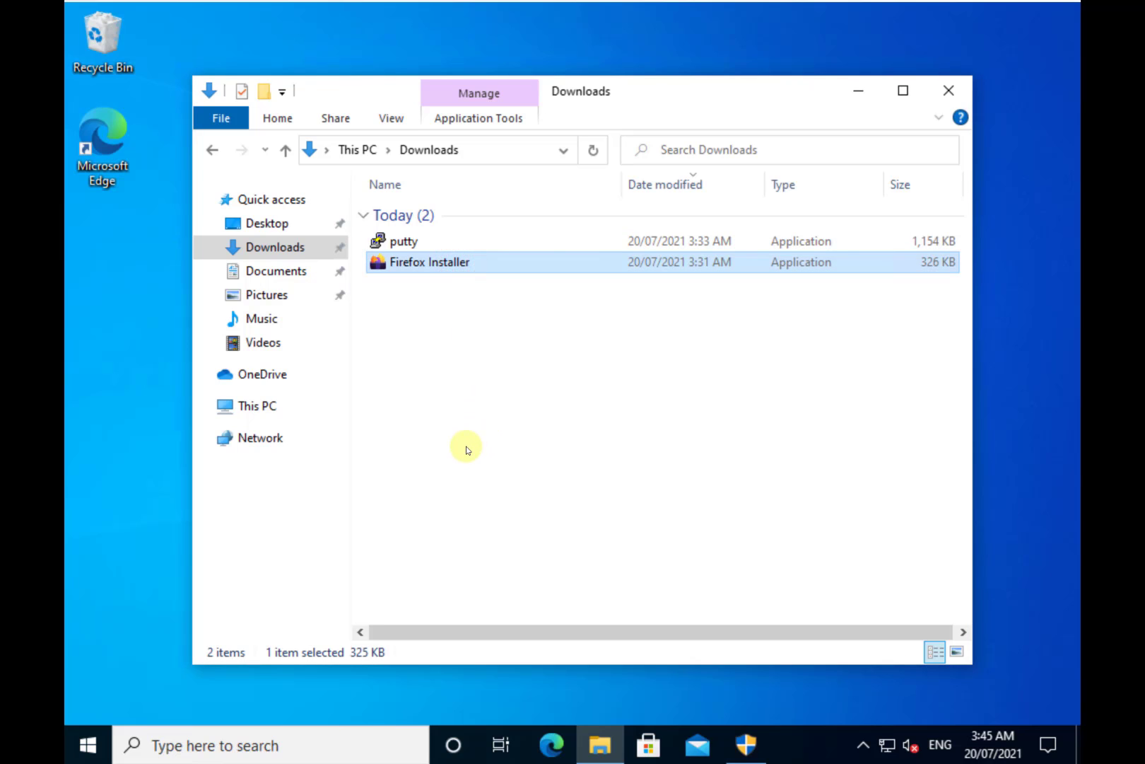
{"action": "left_click", "coordinate": [748, 741]}
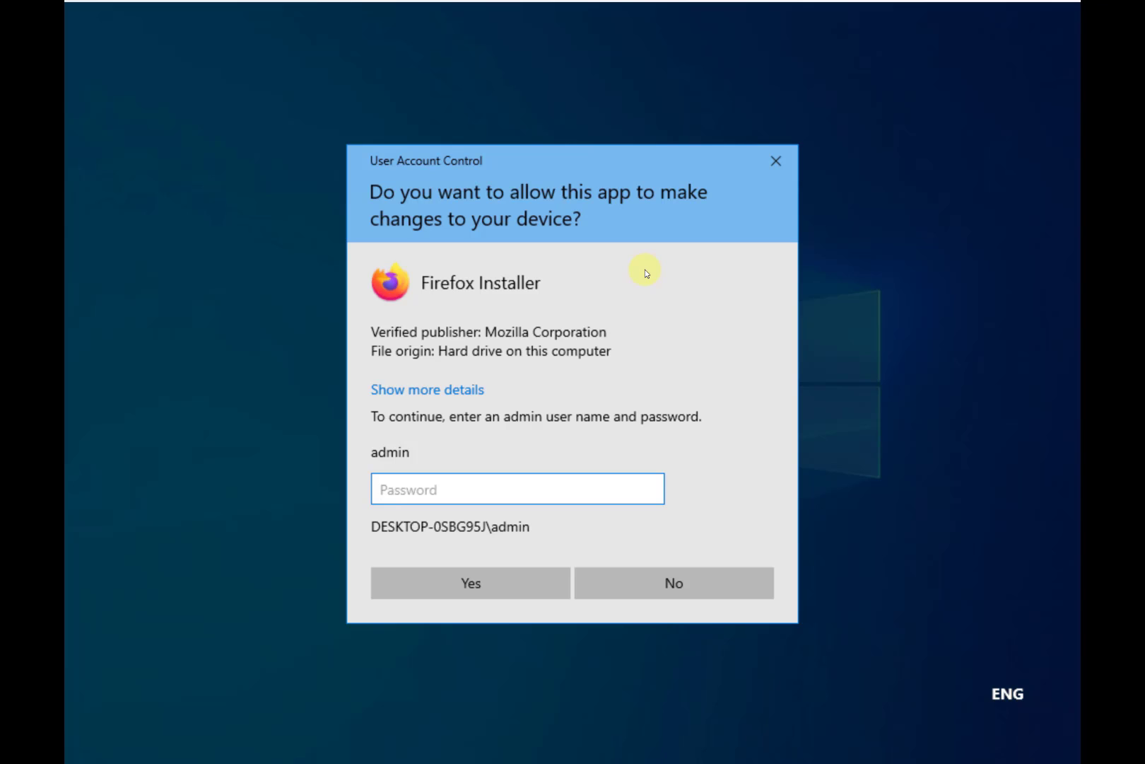
{"action": "left_click", "coordinate": [777, 166]}
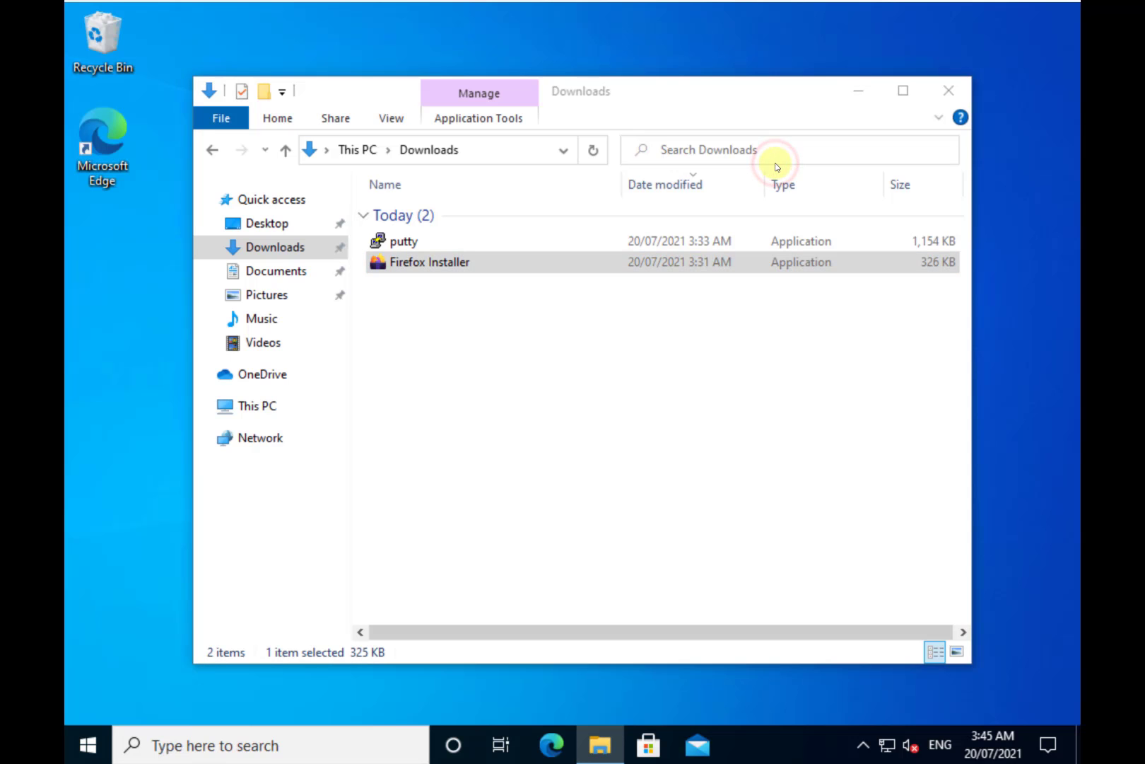
- Close the installer window, decline making Firefox the default browser, and close Firefox
{"action": "left_click", "coordinate": [885, 162]}
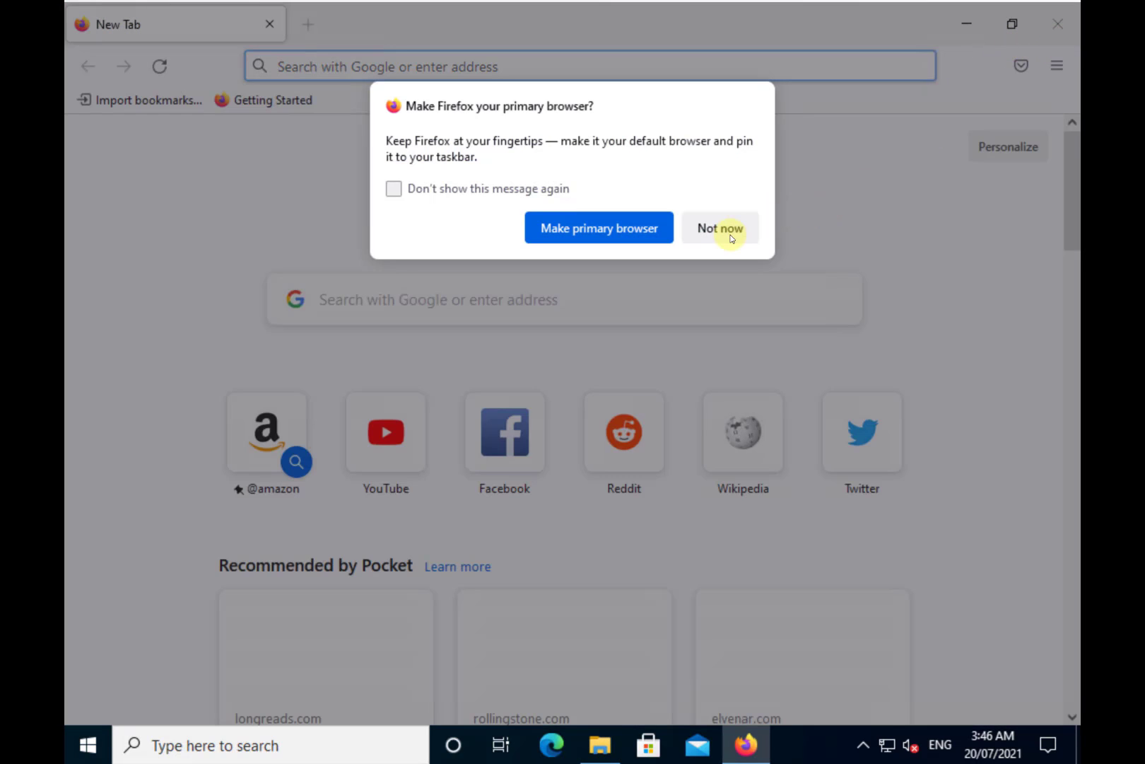
{"action": "left_click", "coordinate": [730, 231]}
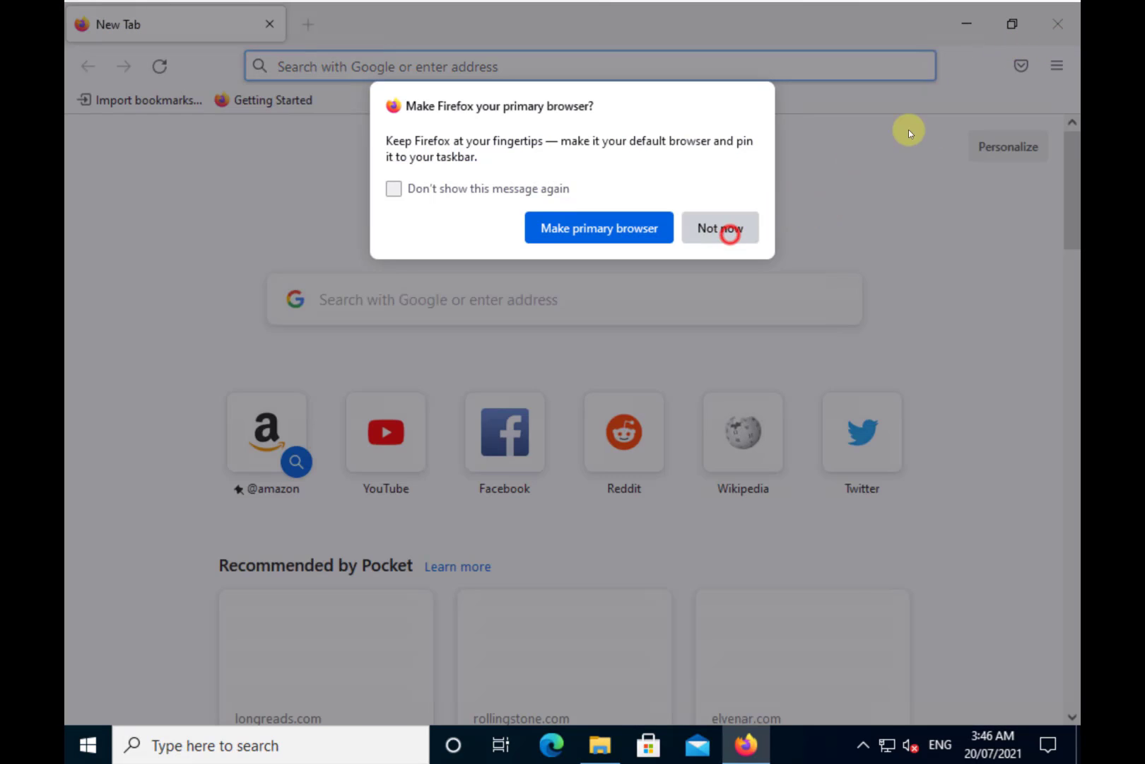
{"action": "left_click", "coordinate": [1059, 25]}
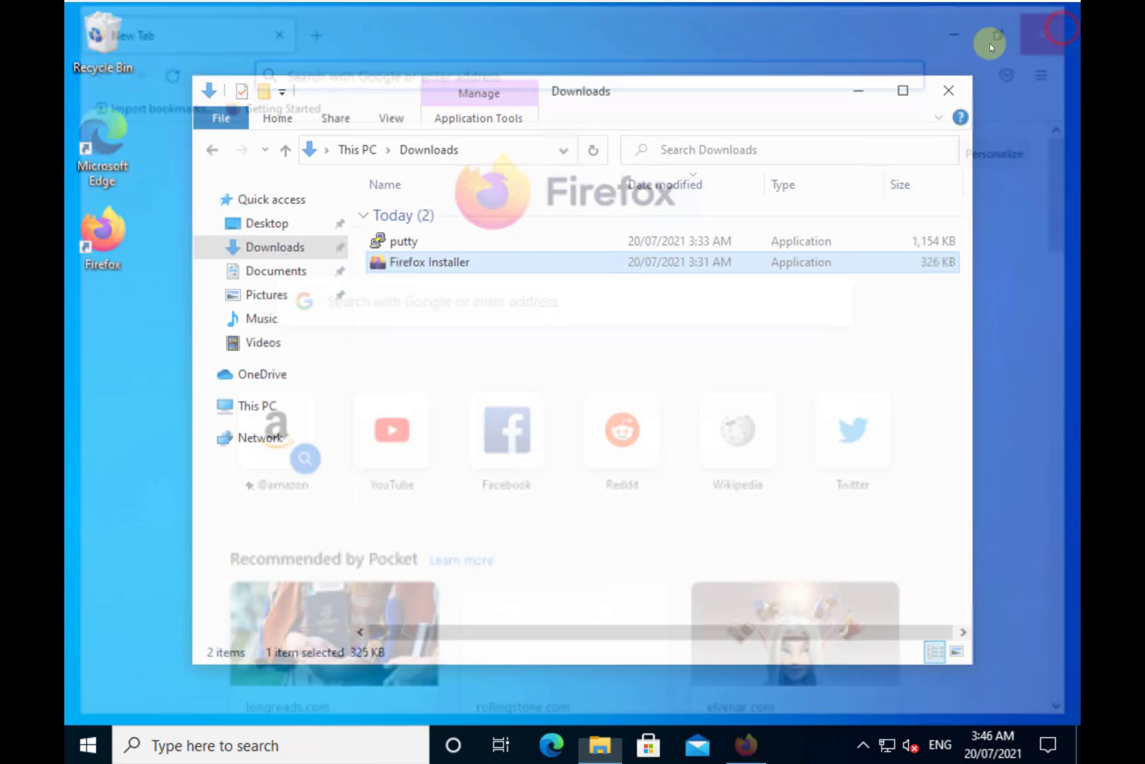
- Delete the Firefox desktop shortcut and close the Downloads window
{"action": "left_click", "coordinate": [112, 235]}
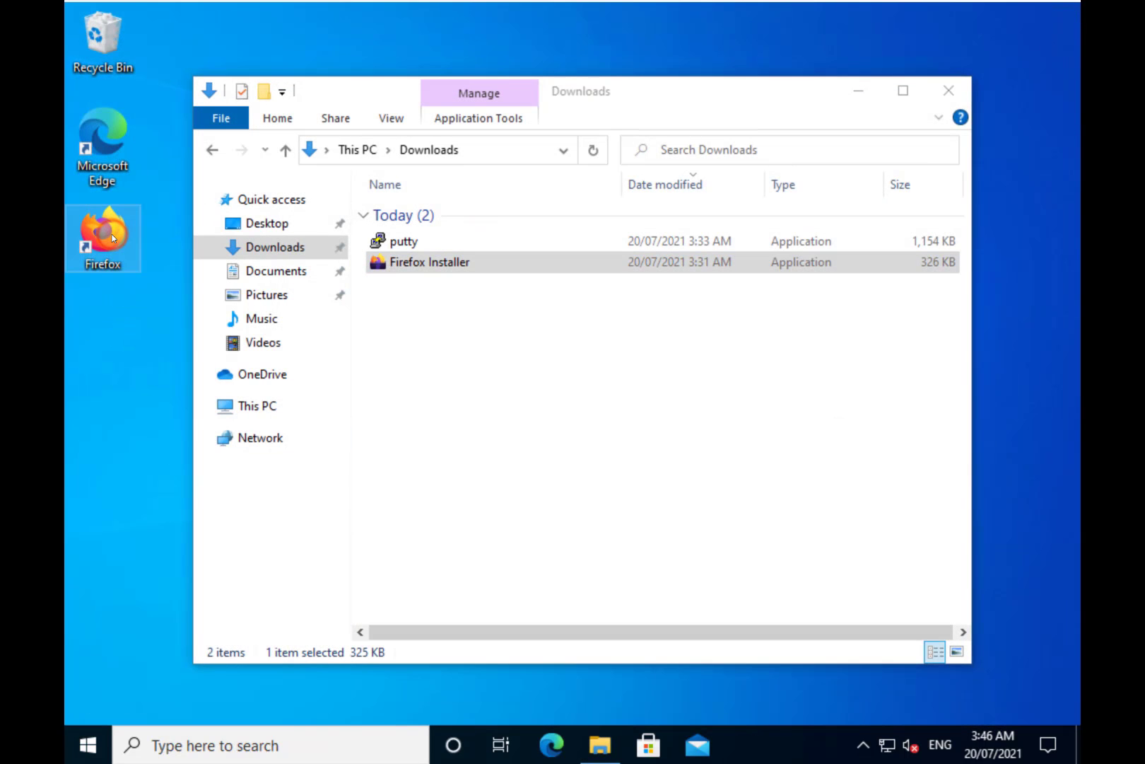
{"action": "key", "text": "Delete"}
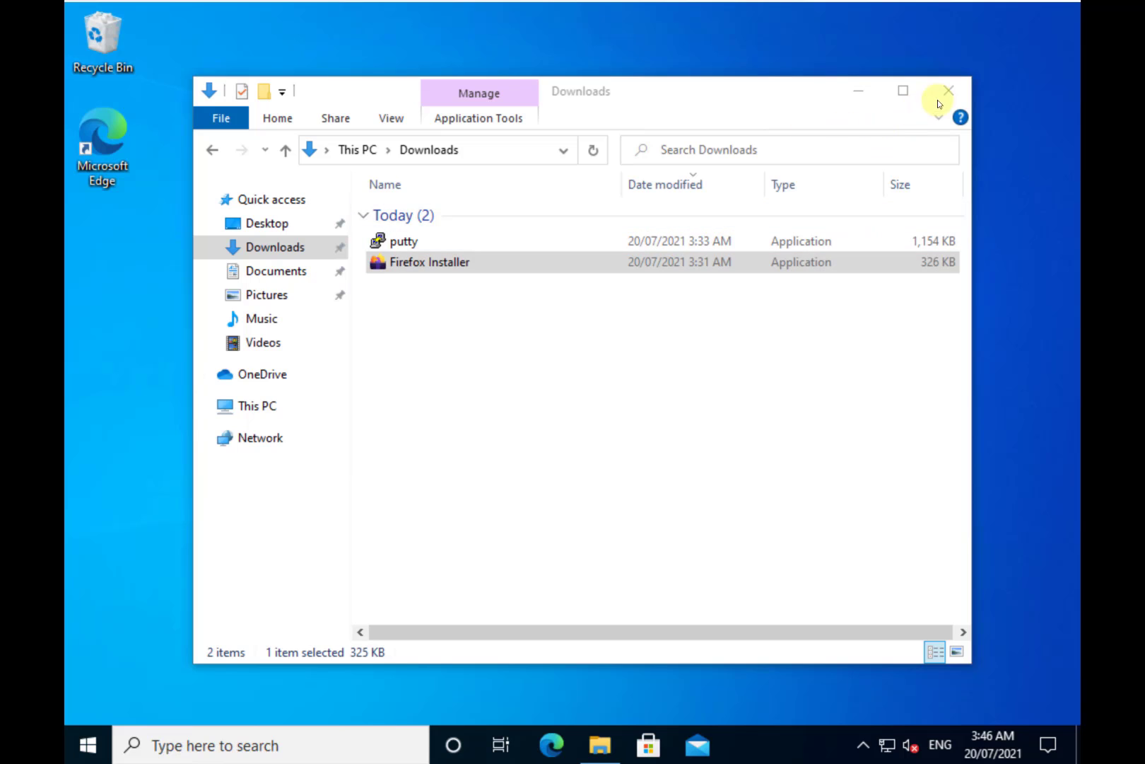
{"action": "left_click", "coordinate": [945, 101]}
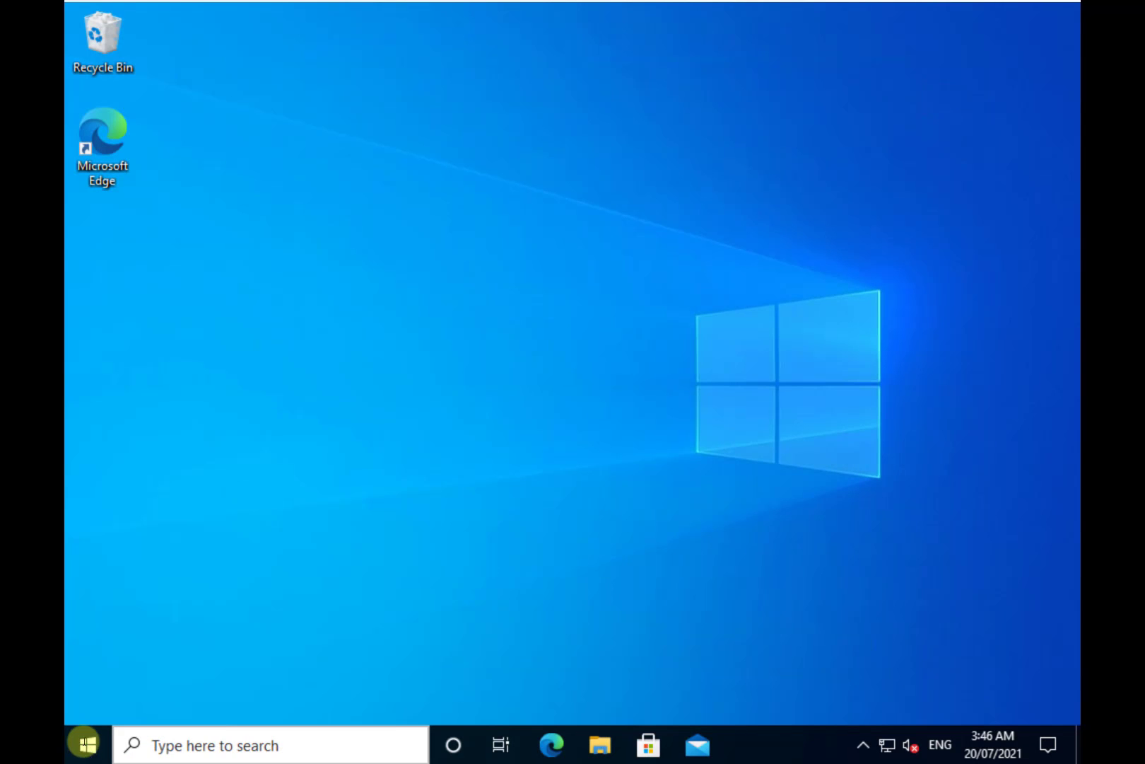
- Sign out of the 'user' account from the Start menu, then dismiss the lock screen
{"action": "left_click", "coordinate": [83, 743]}
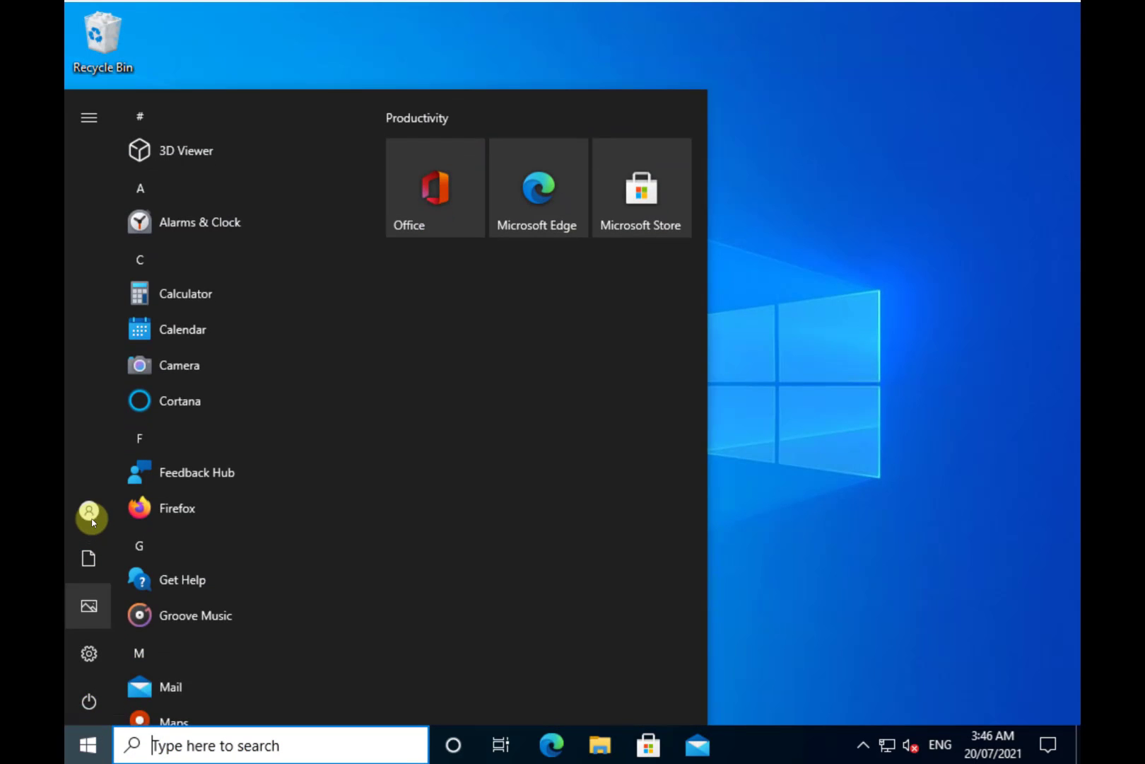
{"action": "mouse_move", "coordinate": [92, 521]}
{"action": "left_click", "coordinate": [130, 510]}
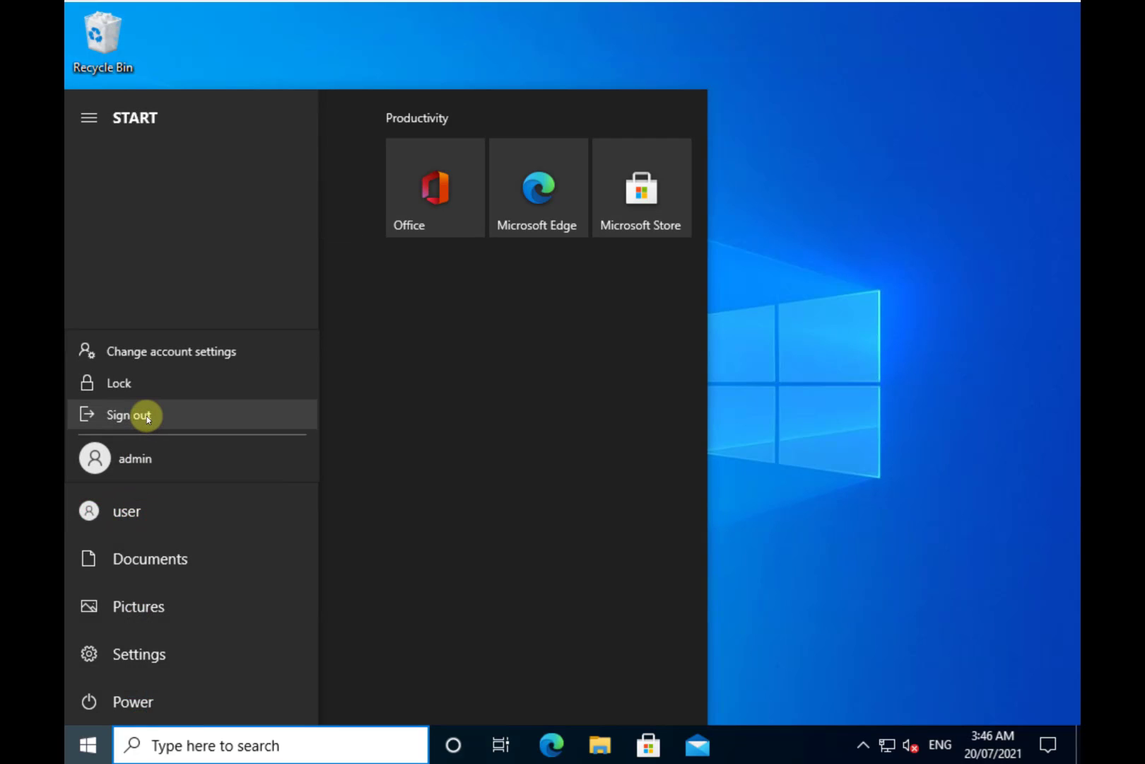
{"action": "left_click", "coordinate": [147, 415]}
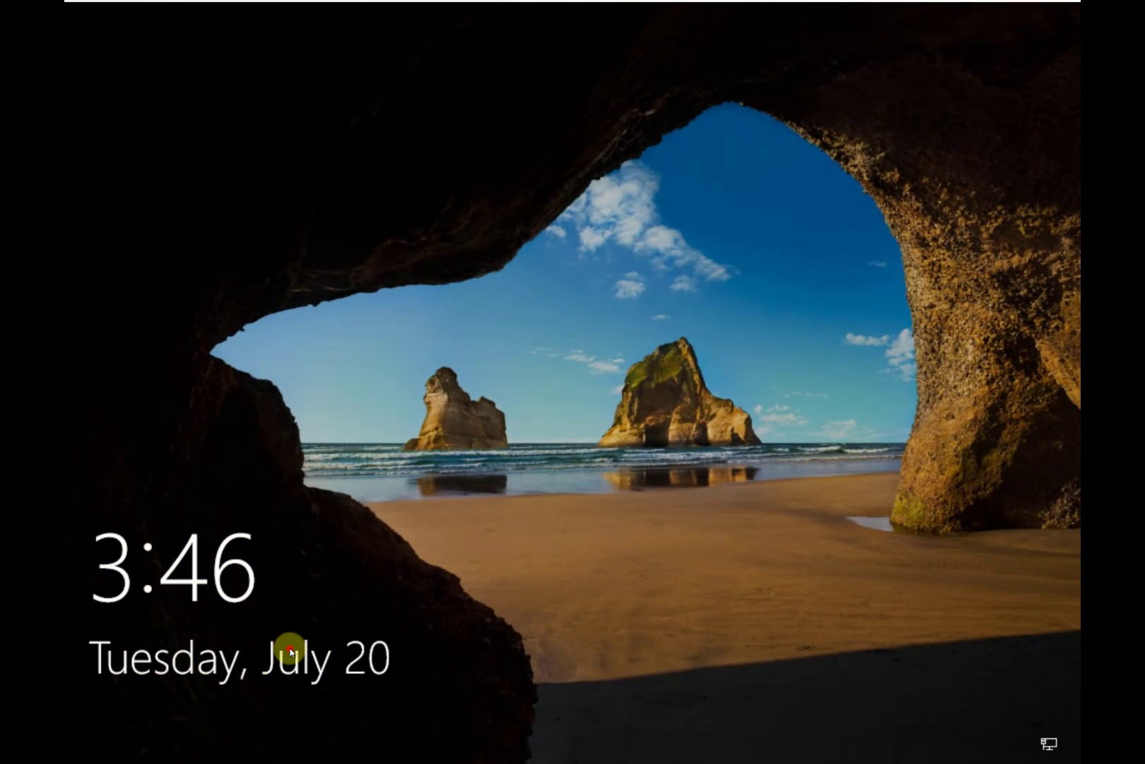
{"action": "left_click", "coordinate": [290, 648]}
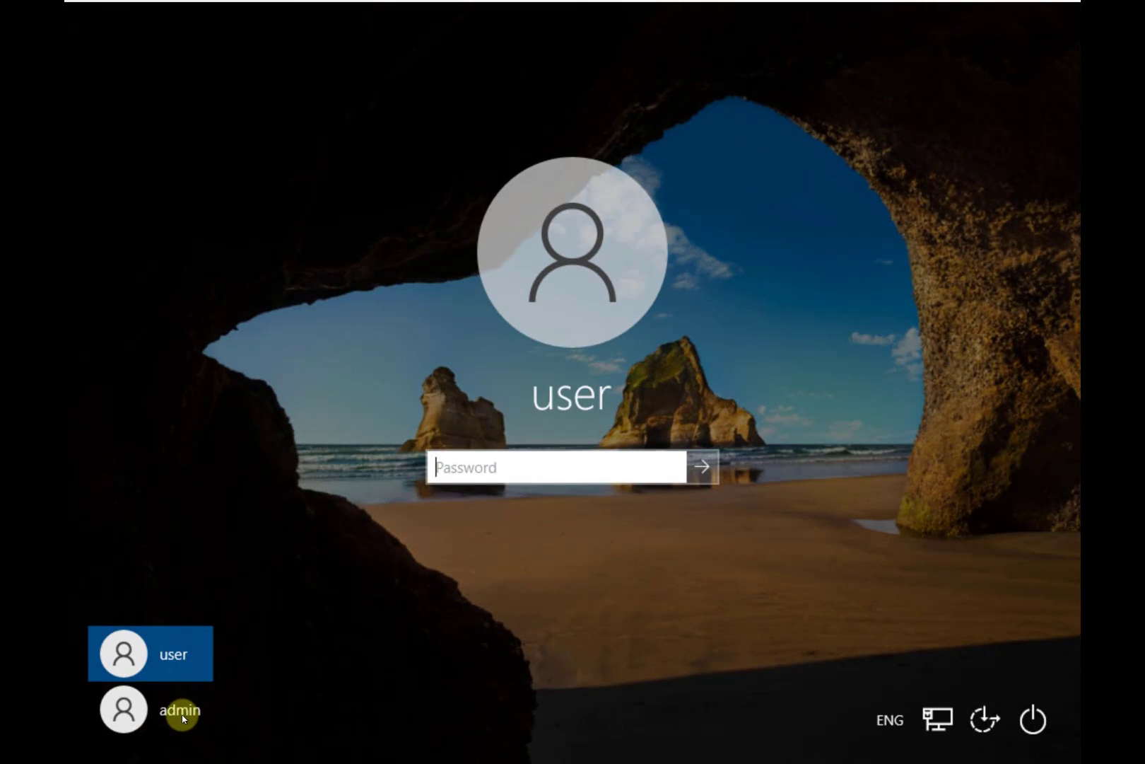
- Choose the admin account and sign in with its password
{"action": "left_click", "coordinate": [182, 716]}
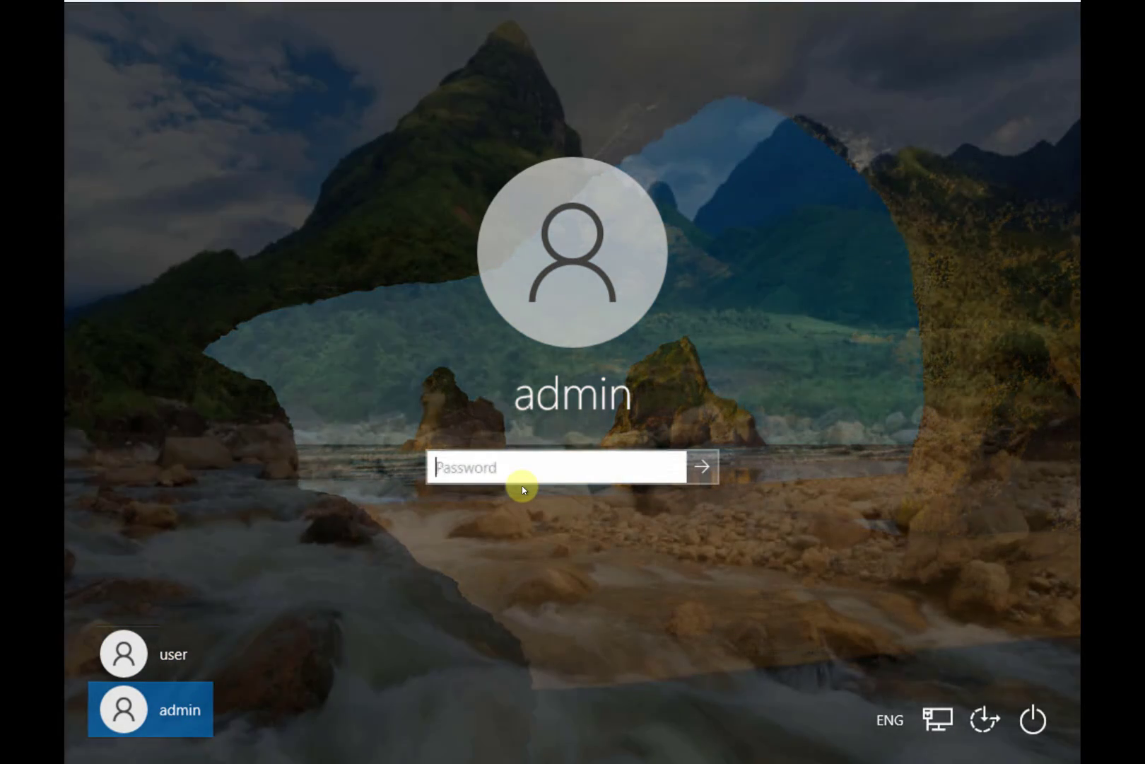
{"action": "type", "text": "*****"}
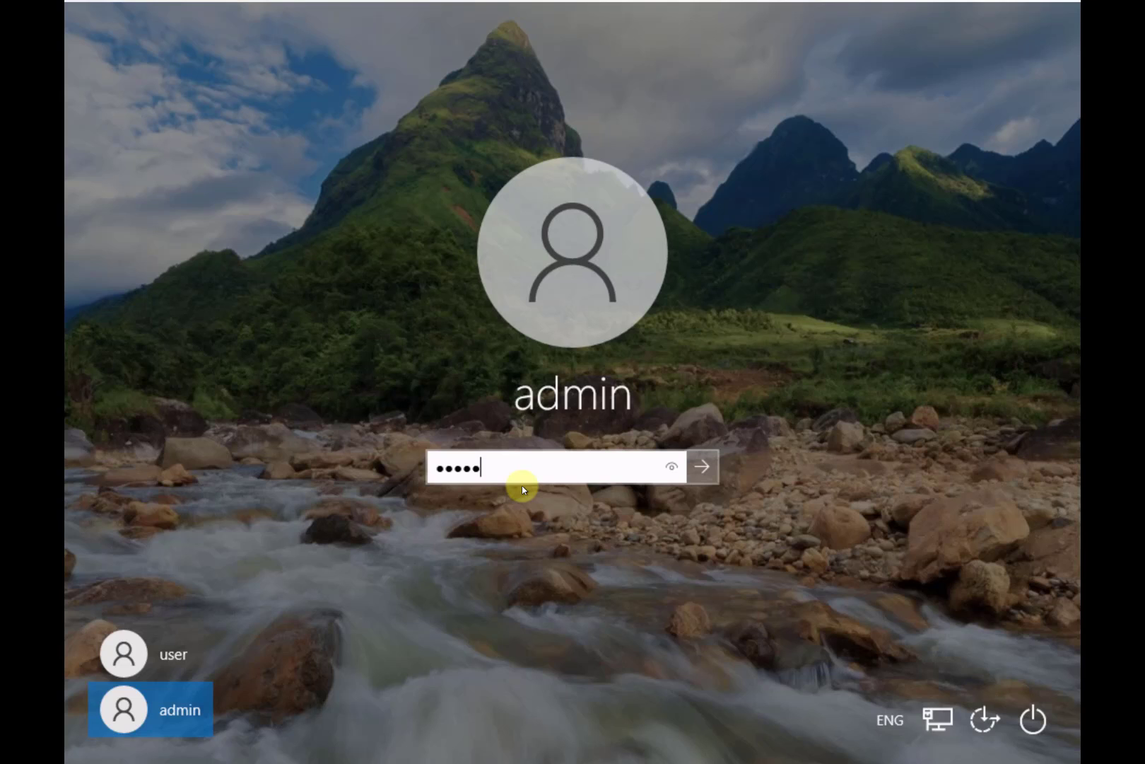
{"action": "type", "text": "*******"}
{"action": "key", "text": "Return"}
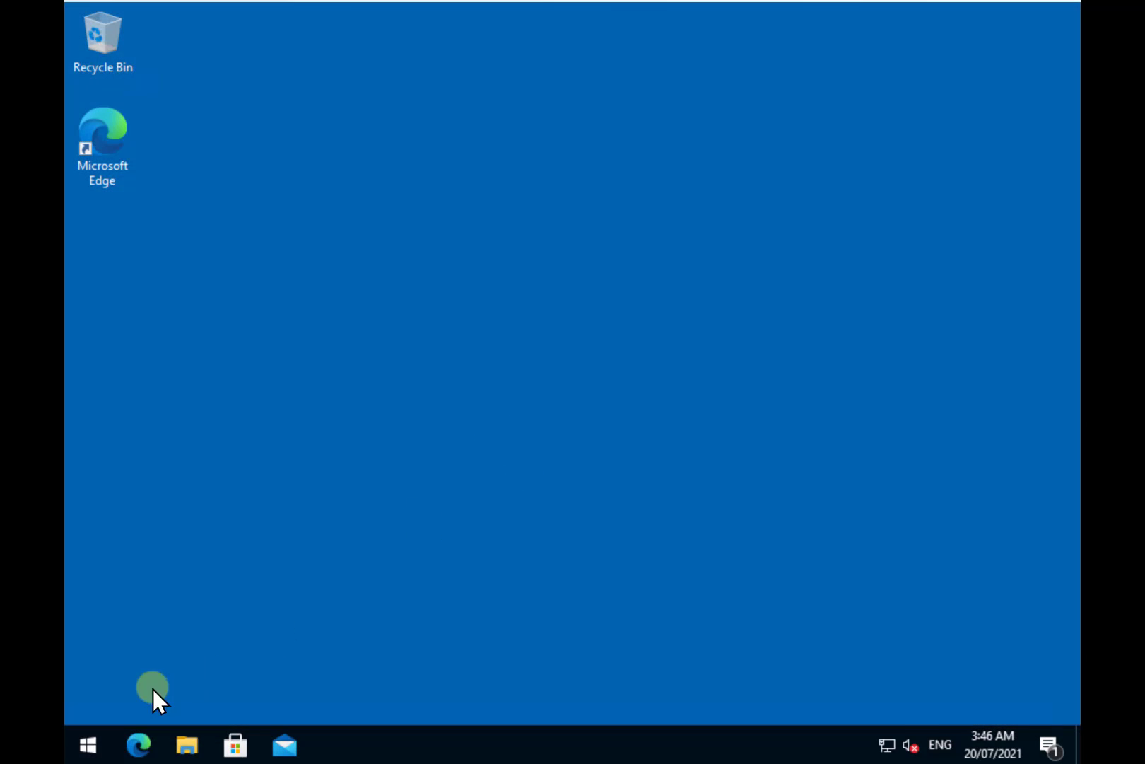
- Search 'service' to launch Services, then select and right-click Application Identity to show Stop
{"action": "left_click", "coordinate": [92, 751]}
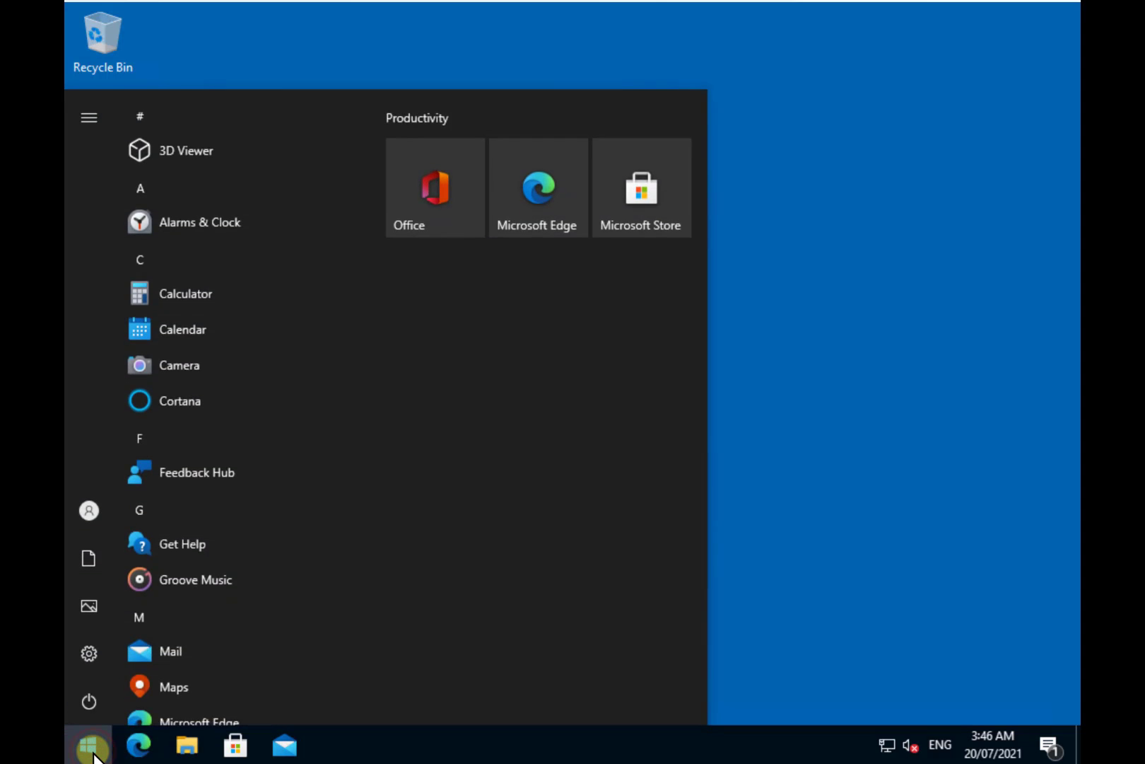
{"action": "type", "text": "service"}
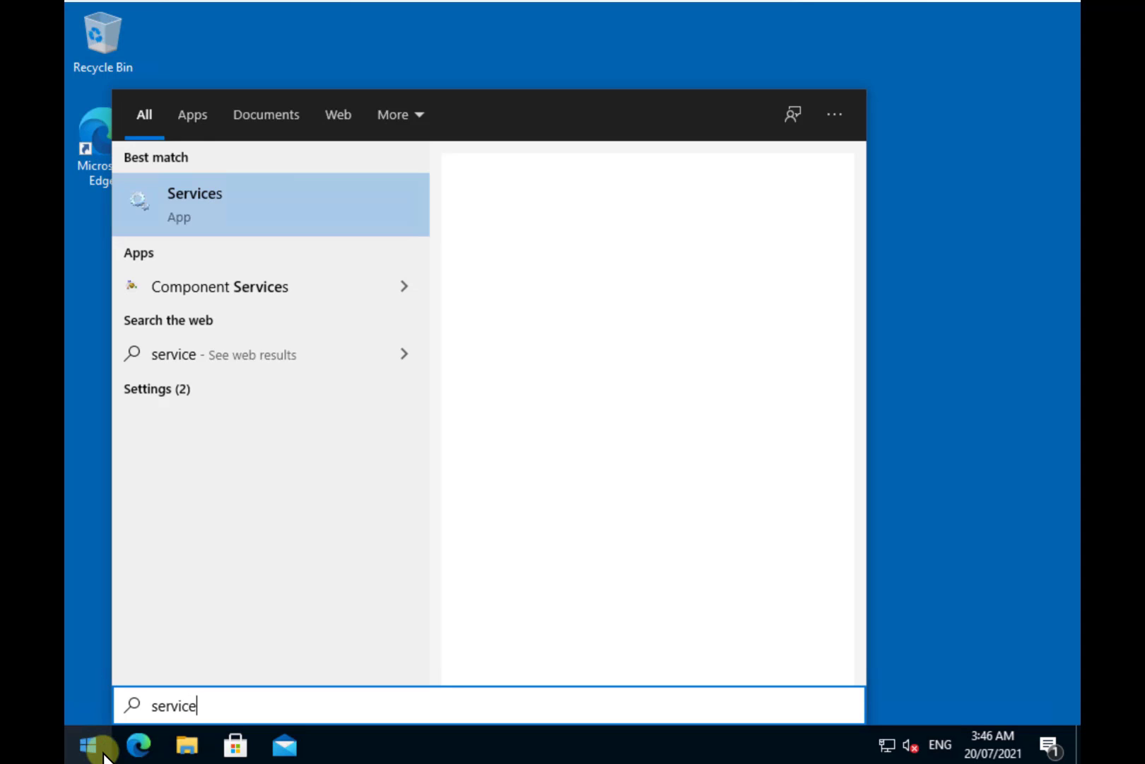
{"action": "left_click", "coordinate": [158, 215]}
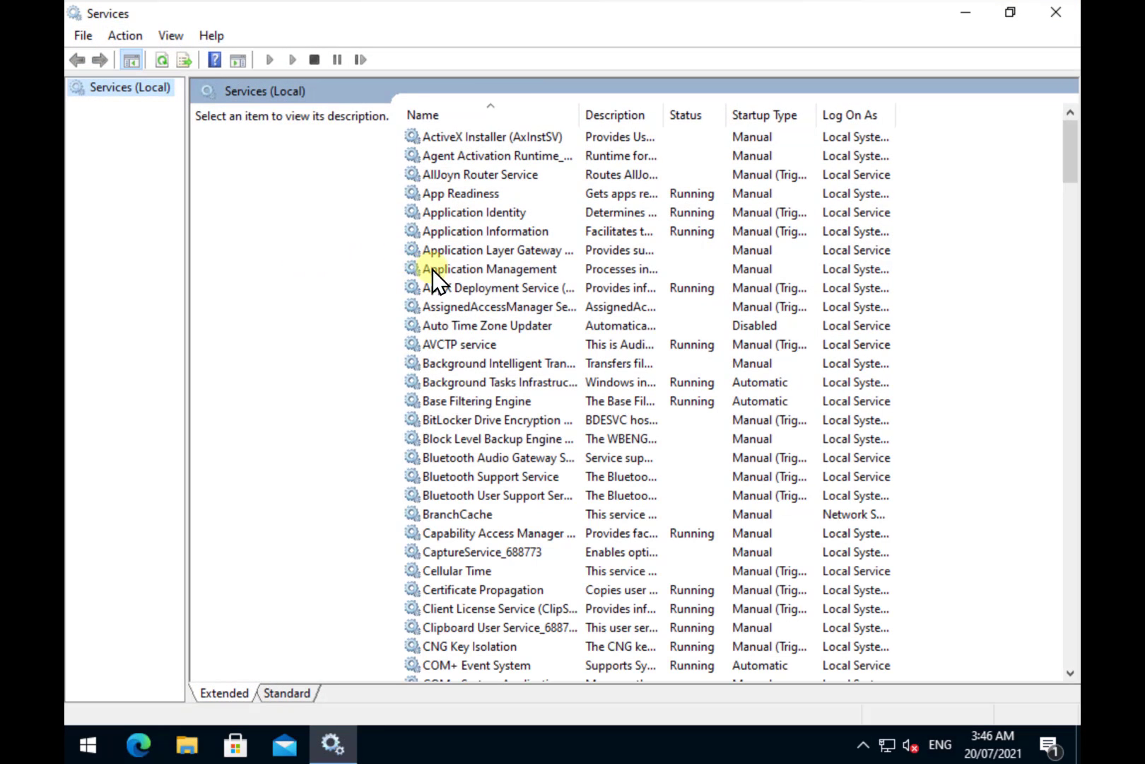
{"action": "left_click", "coordinate": [493, 217]}
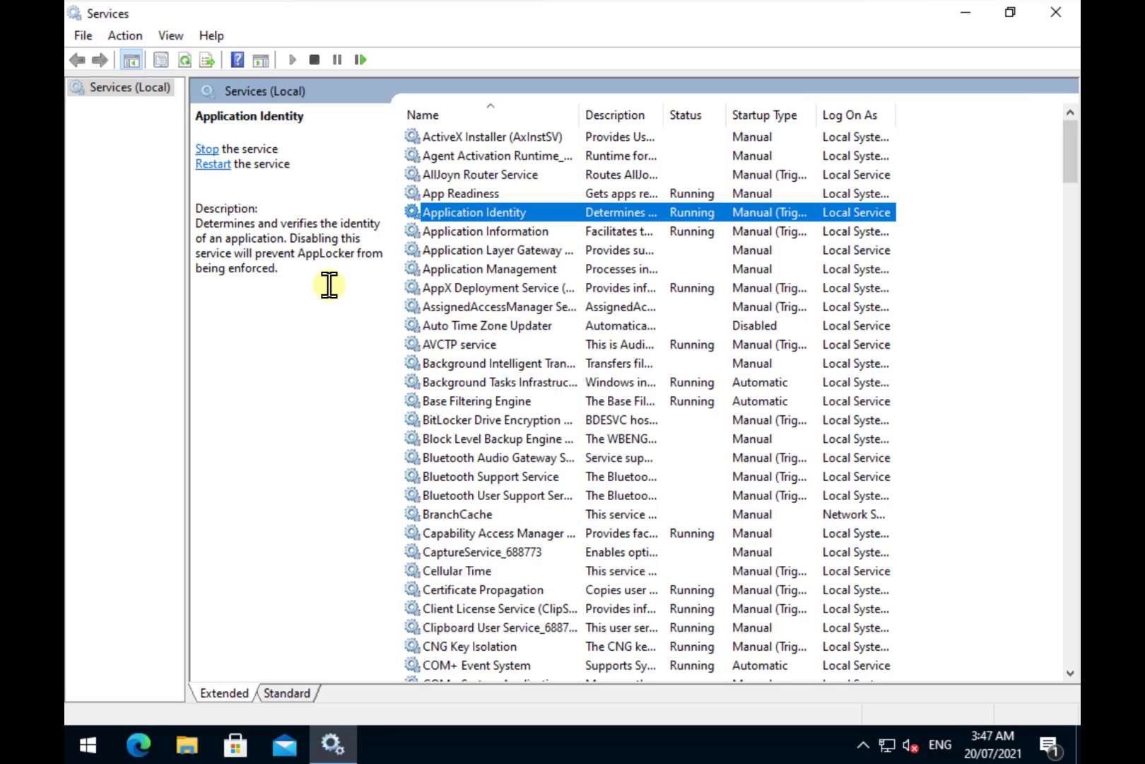
{"action": "right_click", "coordinate": [531, 207]}
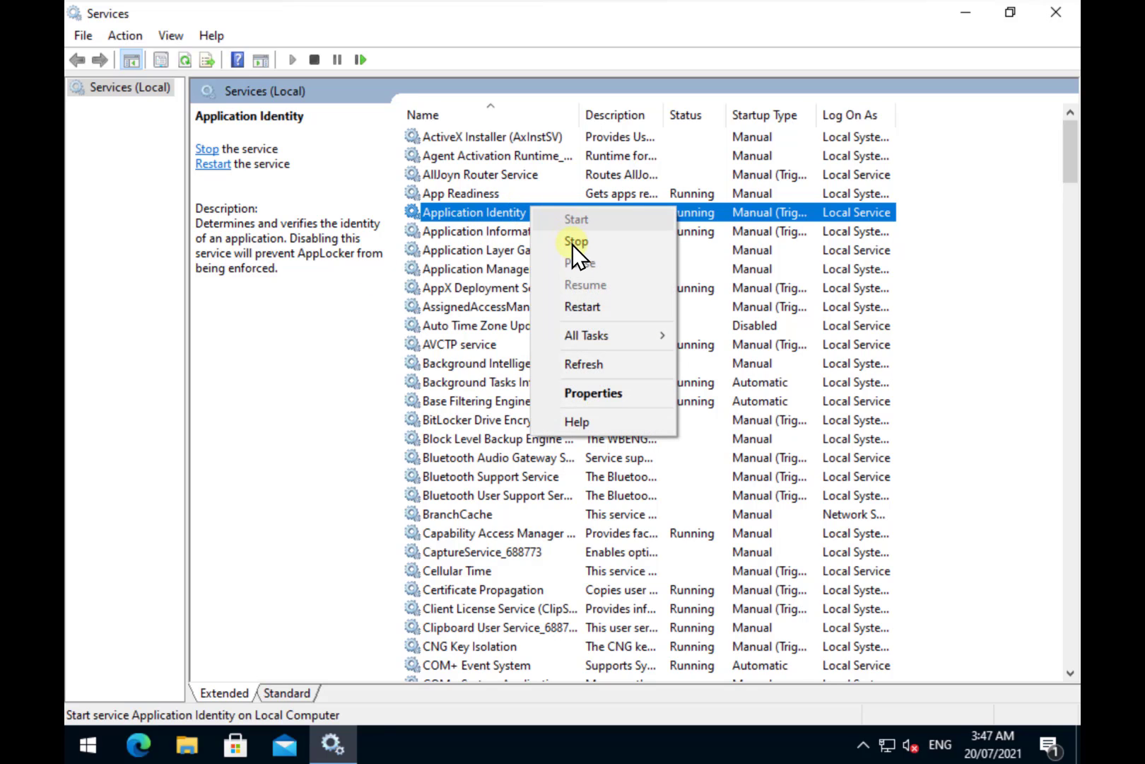
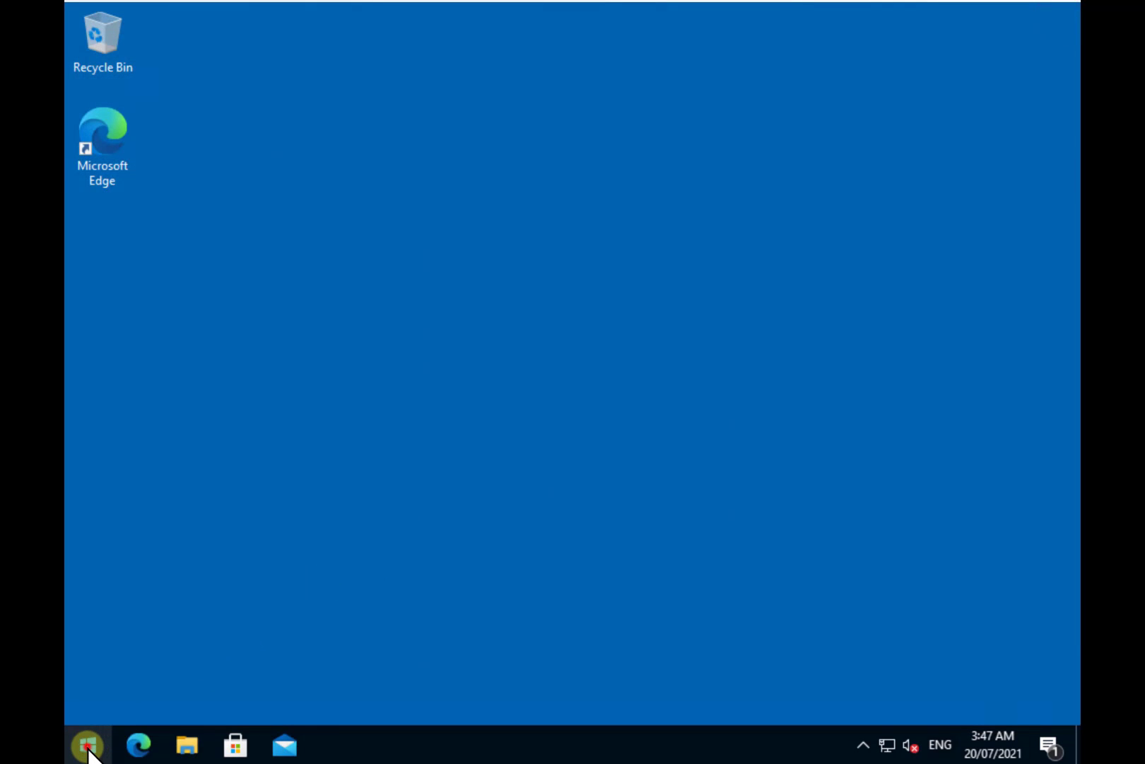
- Search the Start menu for 'secpo' and launch Local Security Policy
{"action": "left_click", "coordinate": [89, 752]}
{"action": "left_click", "coordinate": [90, 753]}
{"action": "left_click", "coordinate": [89, 753]}
{"action": "type", "text": "secpo"}
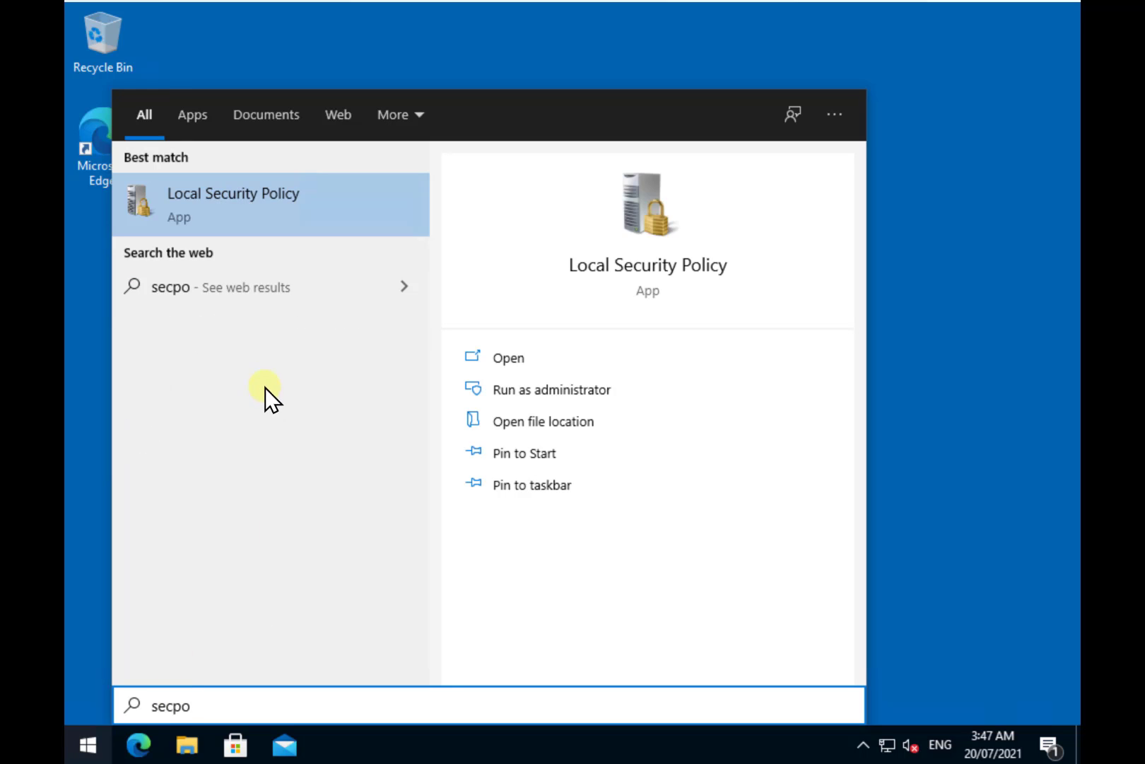
{"action": "left_click", "coordinate": [245, 202]}
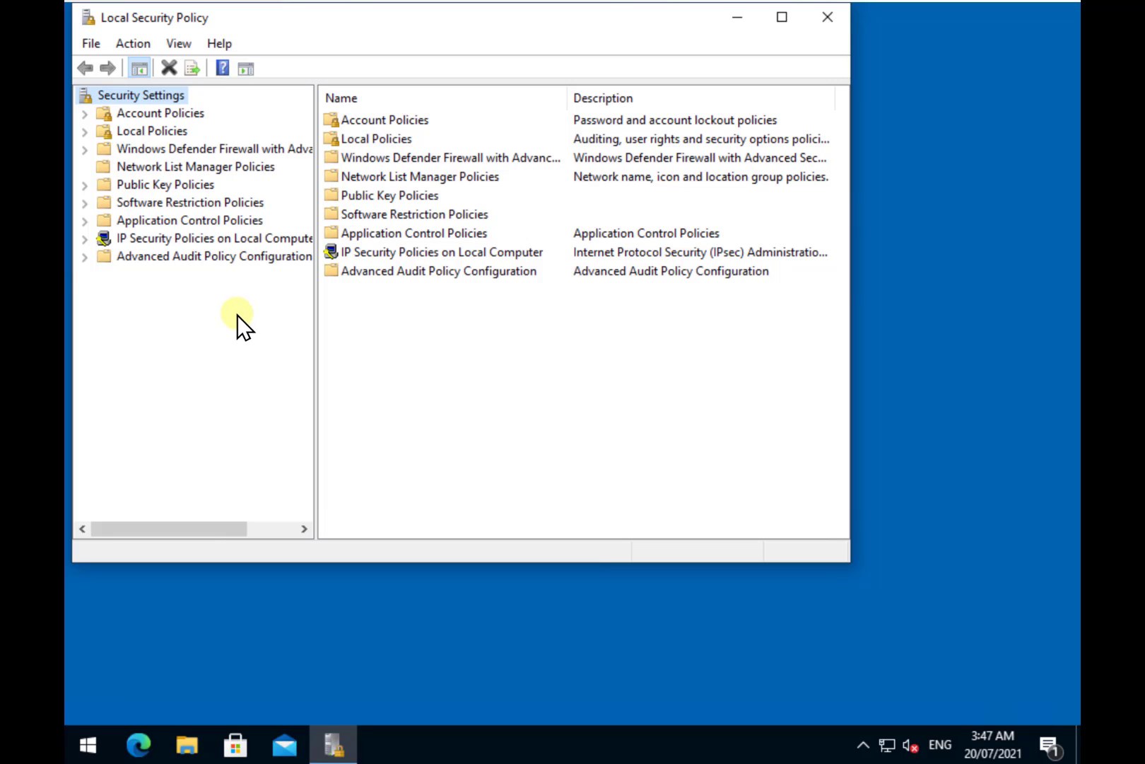
- Expand Application Control Policies > AppLocker and open the AppLocker Properties dialog
{"action": "left_click", "coordinate": [84, 222]}
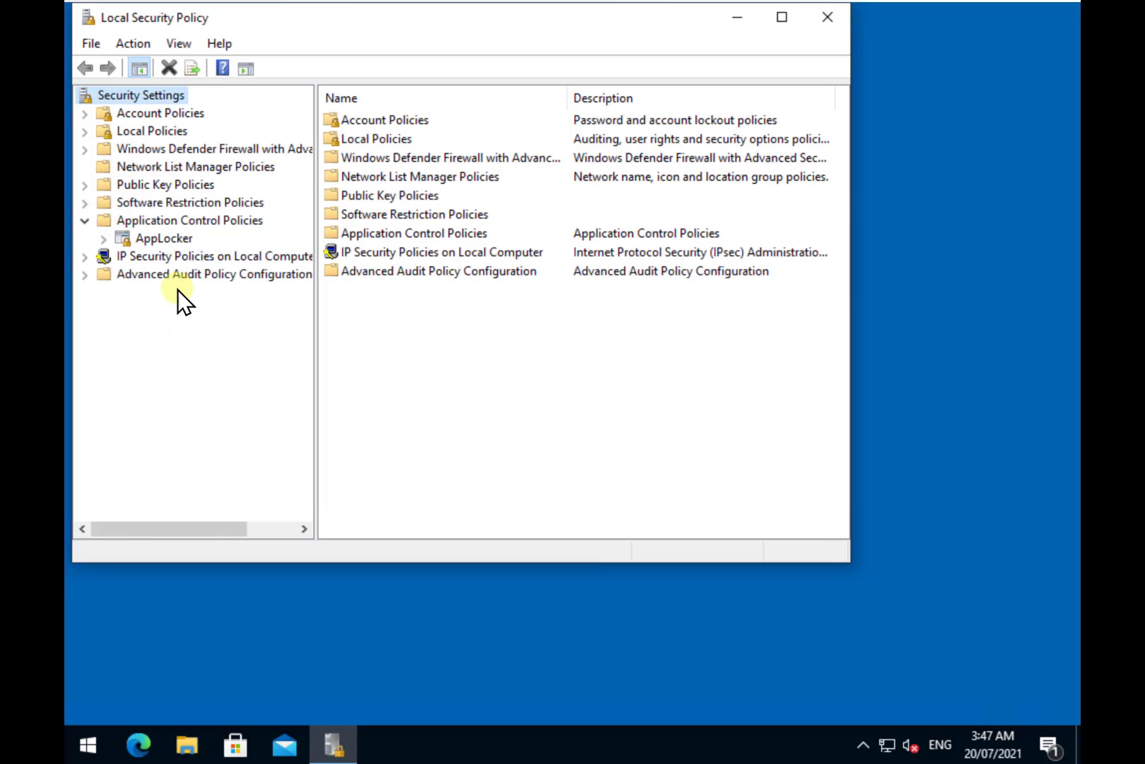
{"action": "left_click", "coordinate": [102, 241]}
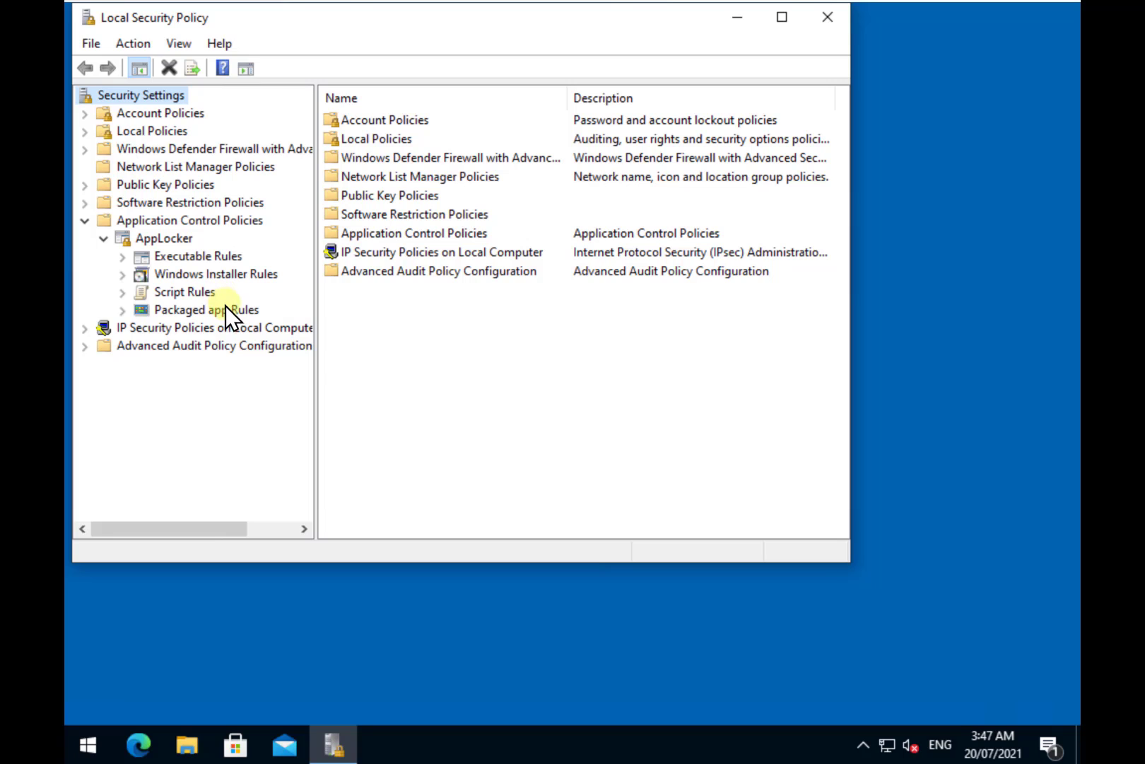
{"action": "right_click", "coordinate": [172, 237]}
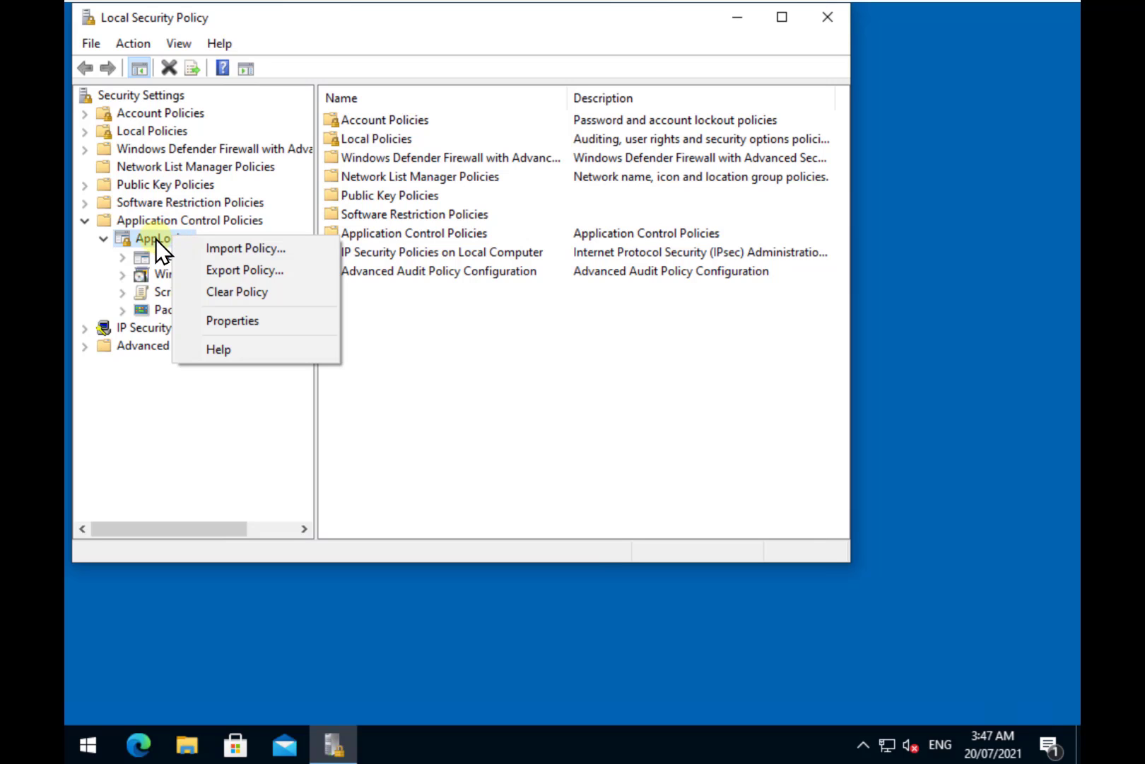
{"action": "left_click", "coordinate": [216, 317]}
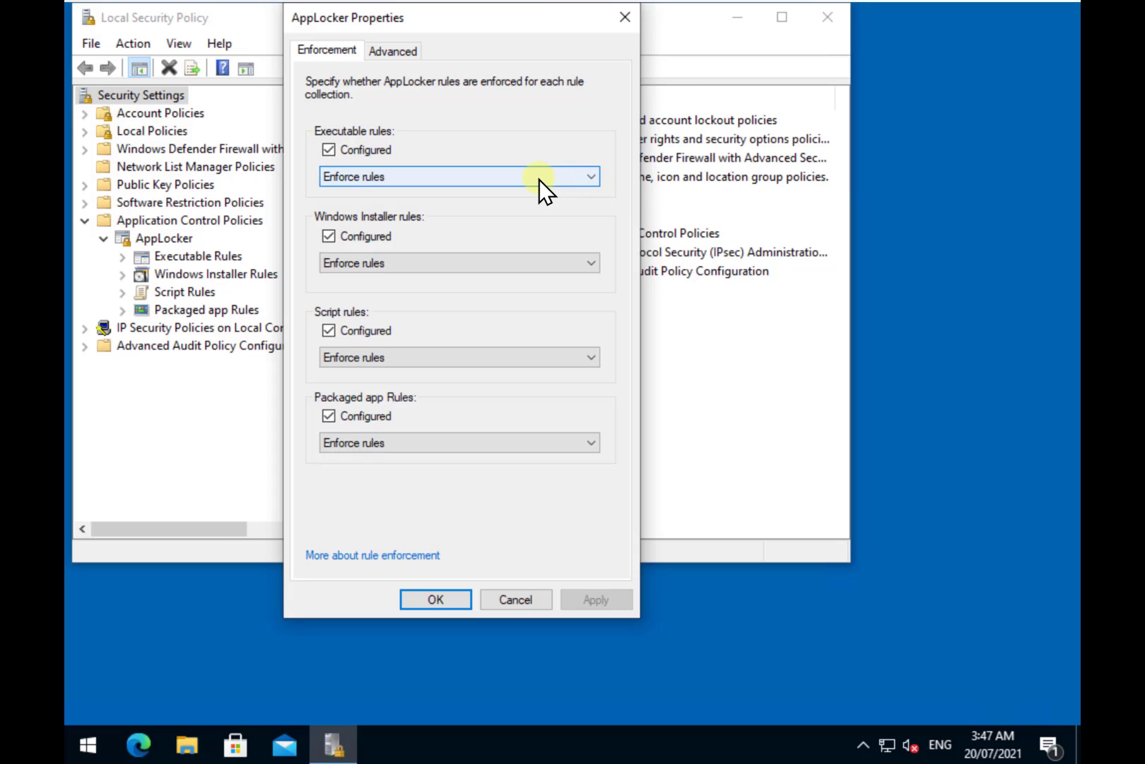
- Keep Executable rules set to Enforce rules, accept, and view the empty Executable Rules list
{"action": "left_click", "coordinate": [588, 179]}
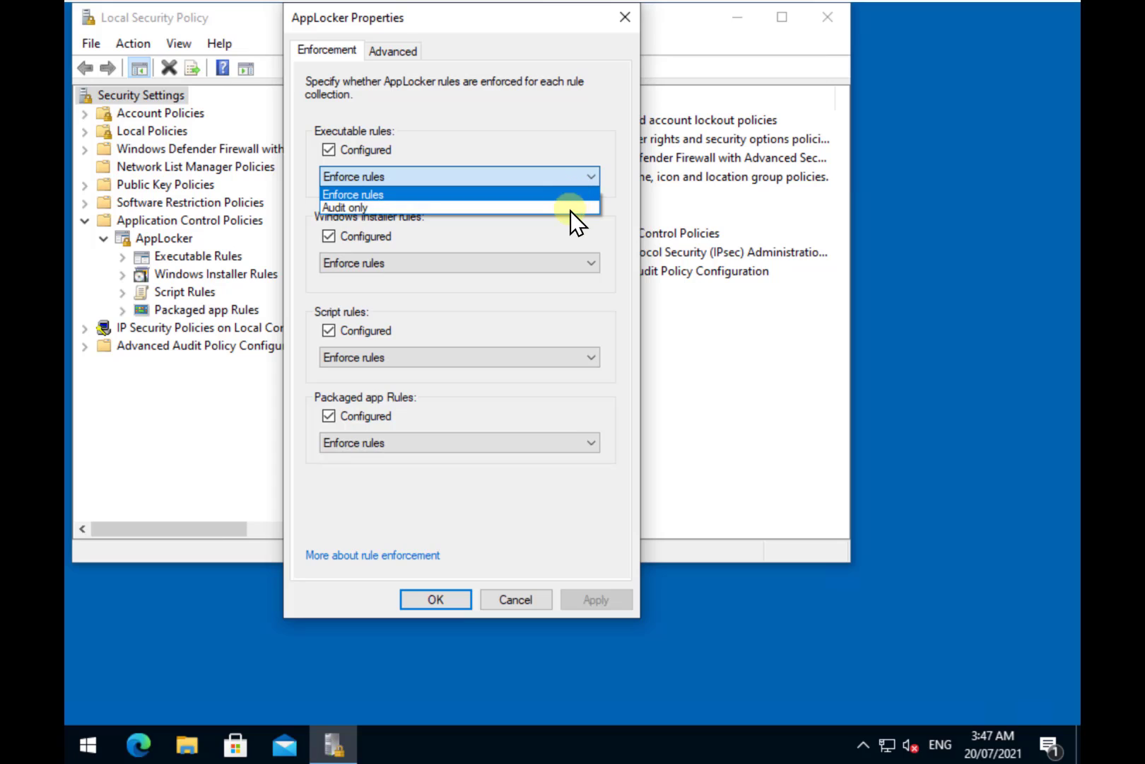
{"action": "left_click", "coordinate": [569, 135]}
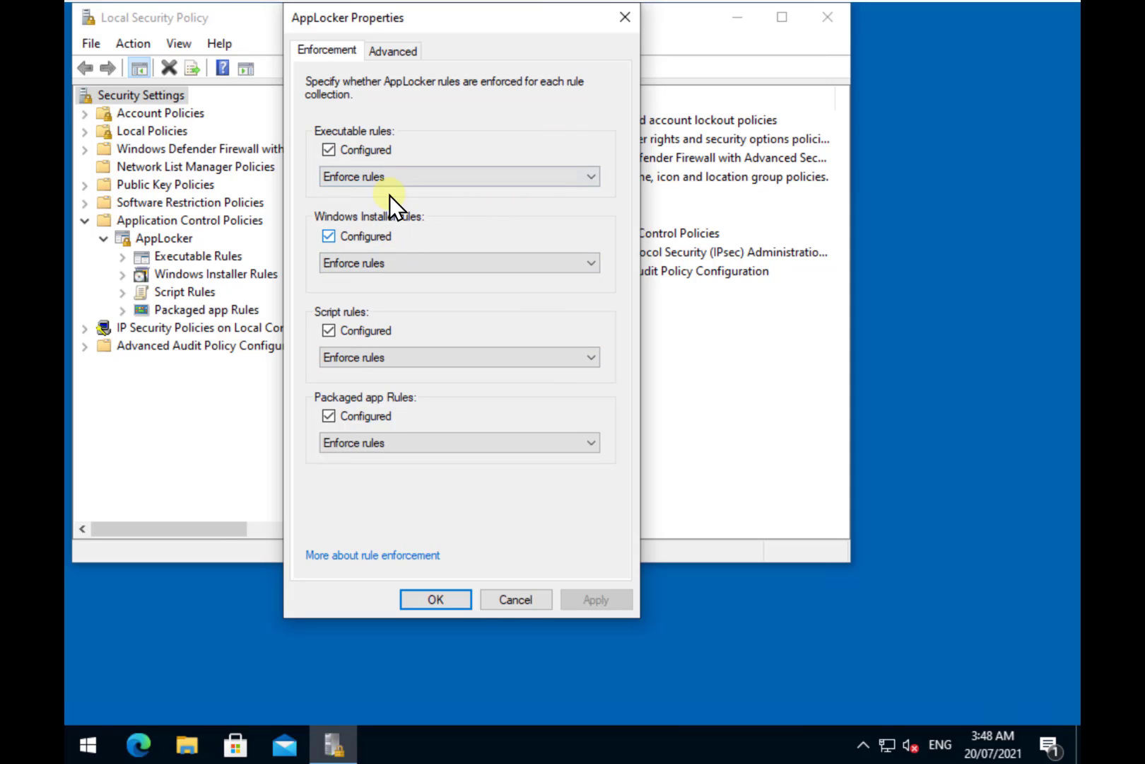
{"action": "left_click", "coordinate": [447, 601]}
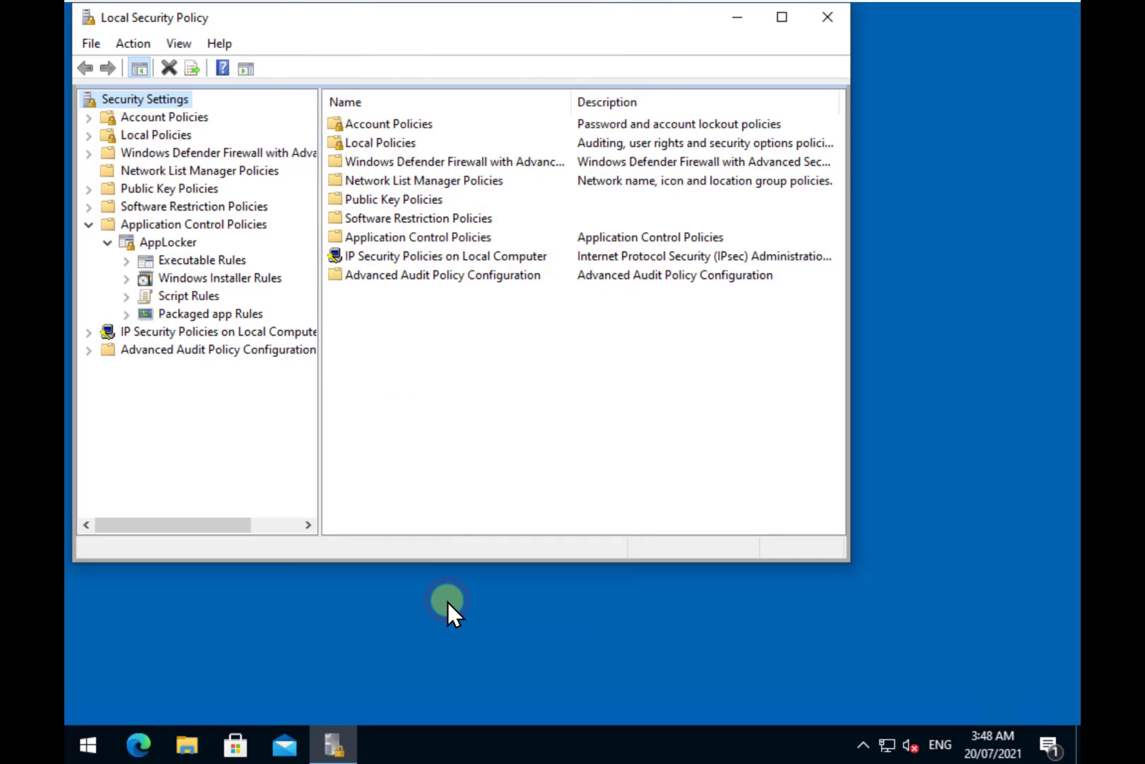
{"action": "left_click", "coordinate": [212, 260]}
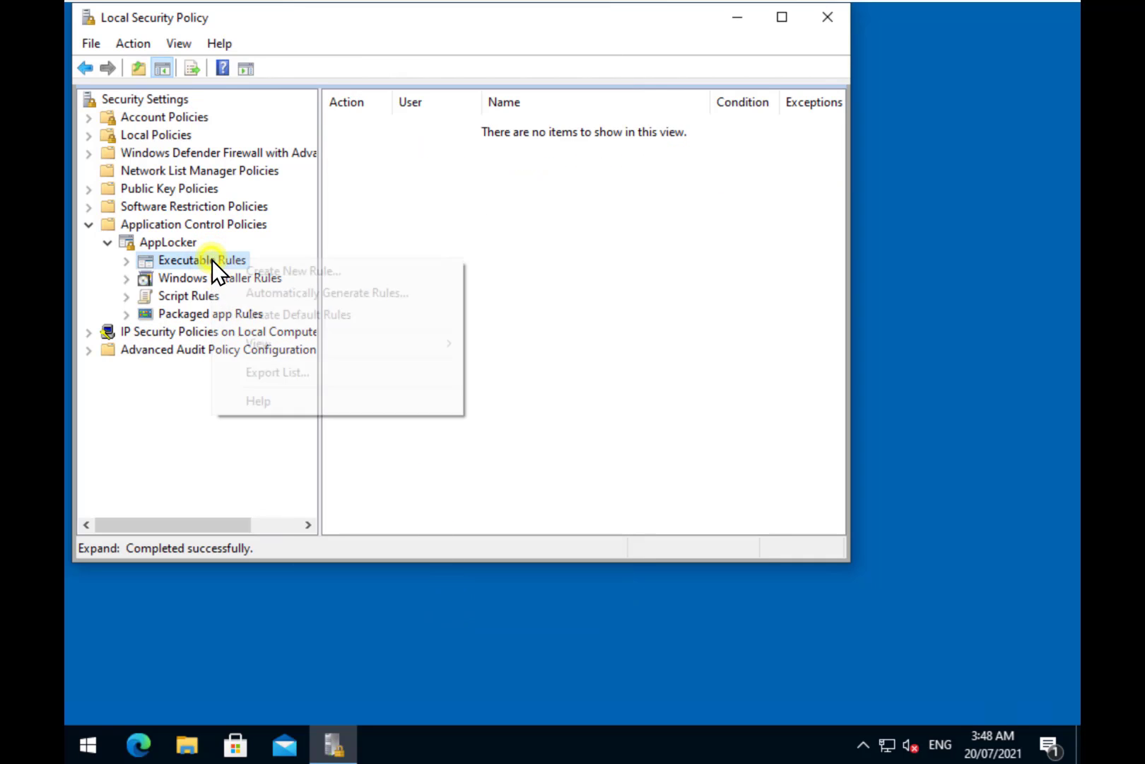
- Start a new Deny executable rule for Everyone using a Publisher condition, and browse for a reference file
{"action": "right_click", "coordinate": [212, 260]}
{"action": "left_click", "coordinate": [309, 279]}
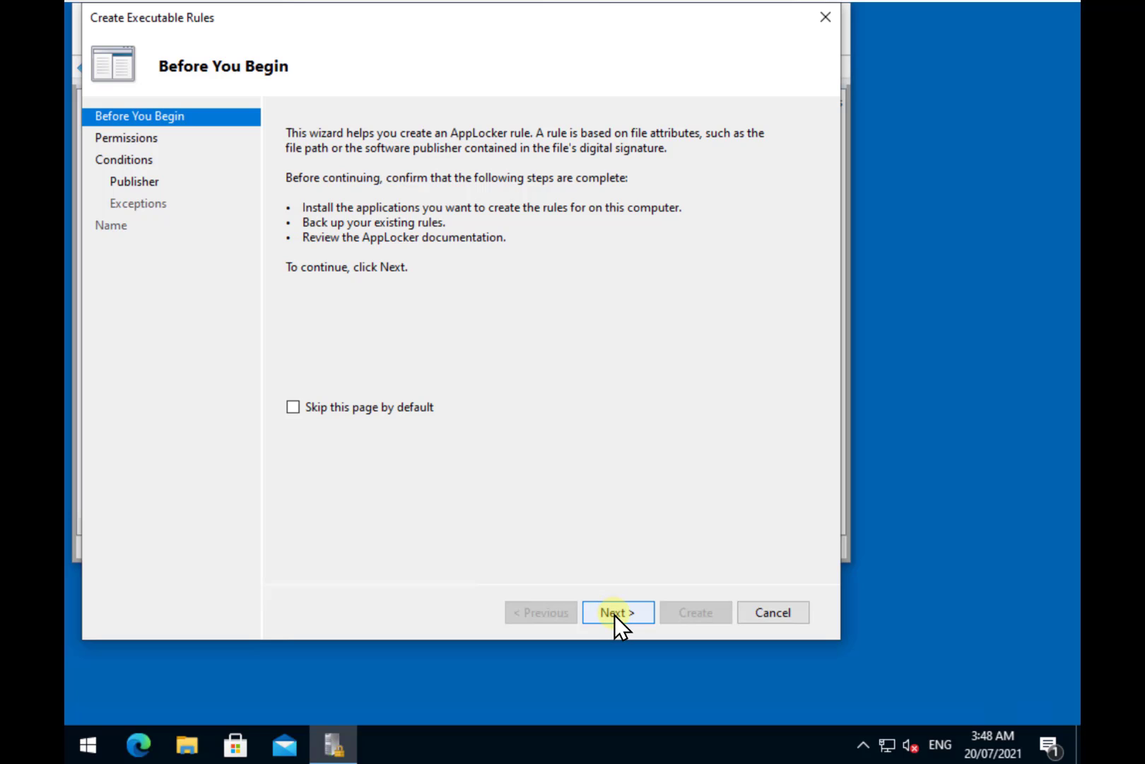
{"action": "left_click", "coordinate": [615, 614]}
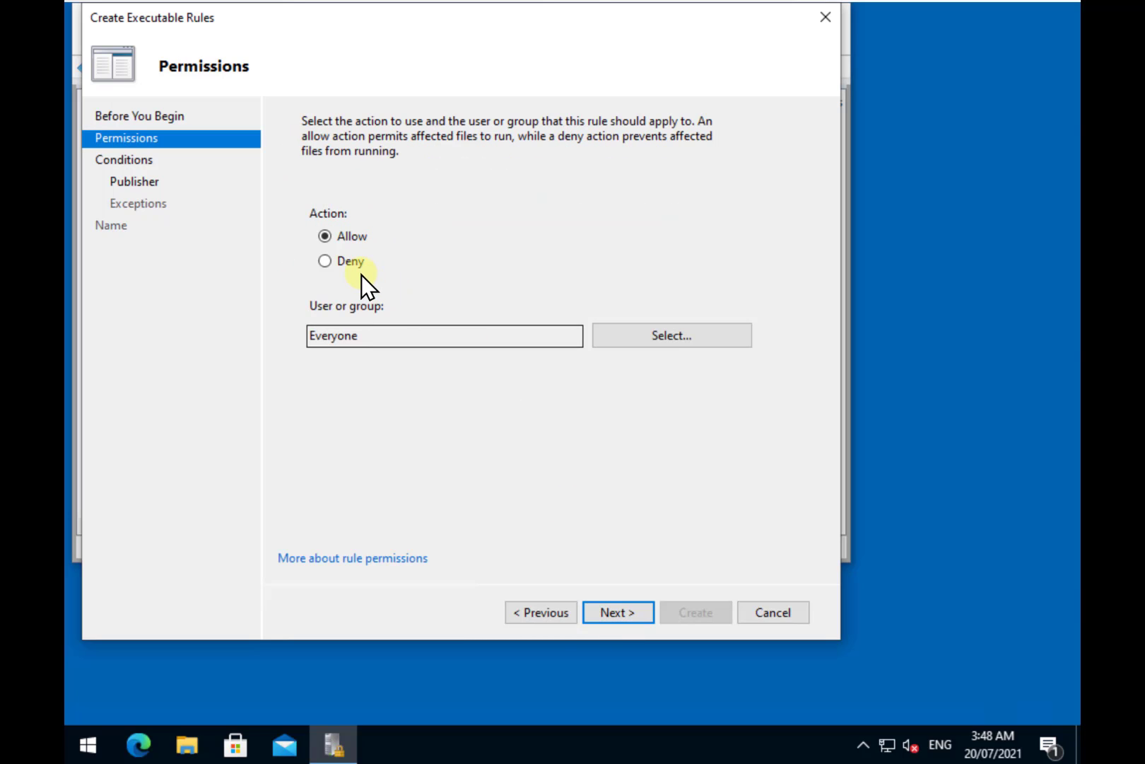
{"action": "left_click", "coordinate": [350, 266]}
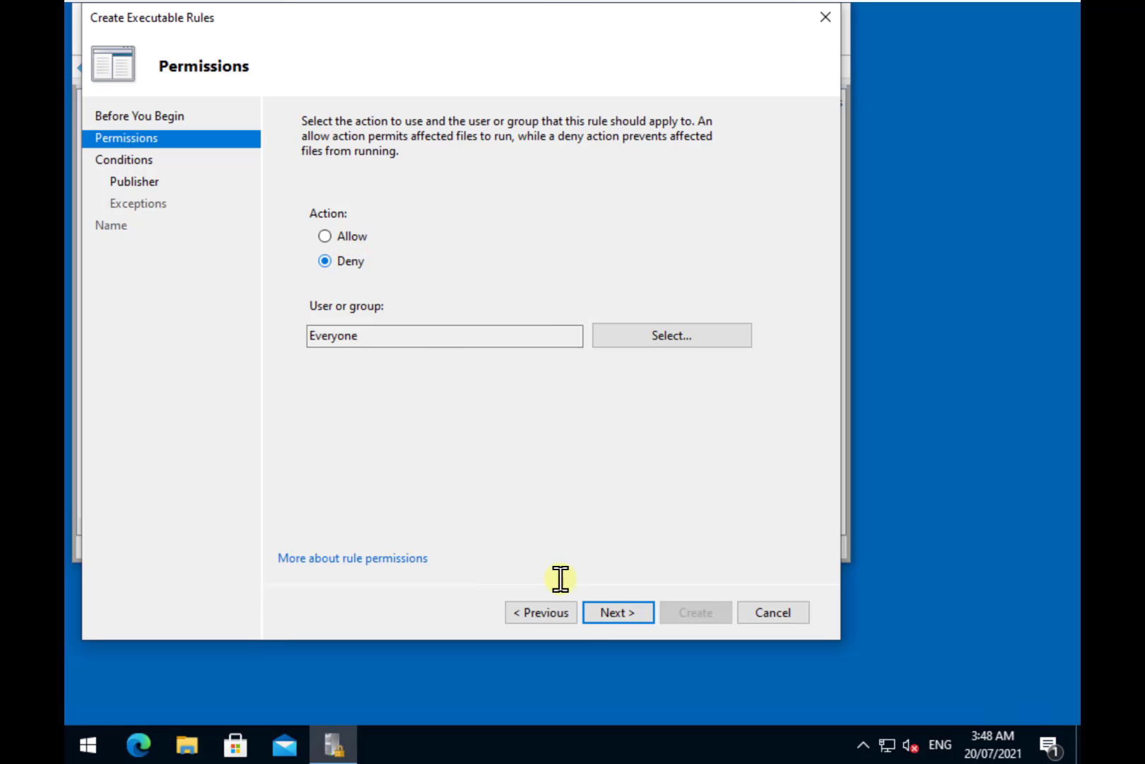
{"action": "left_click", "coordinate": [613, 614]}
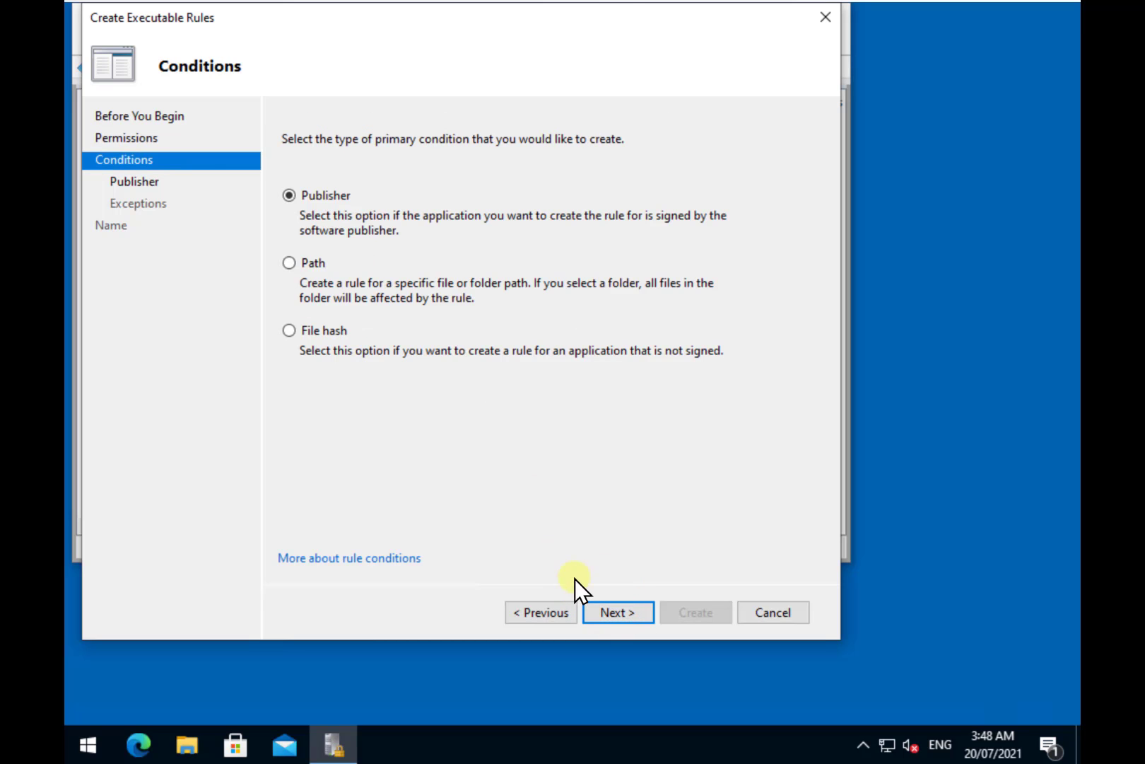
{"action": "left_click", "coordinate": [628, 610]}
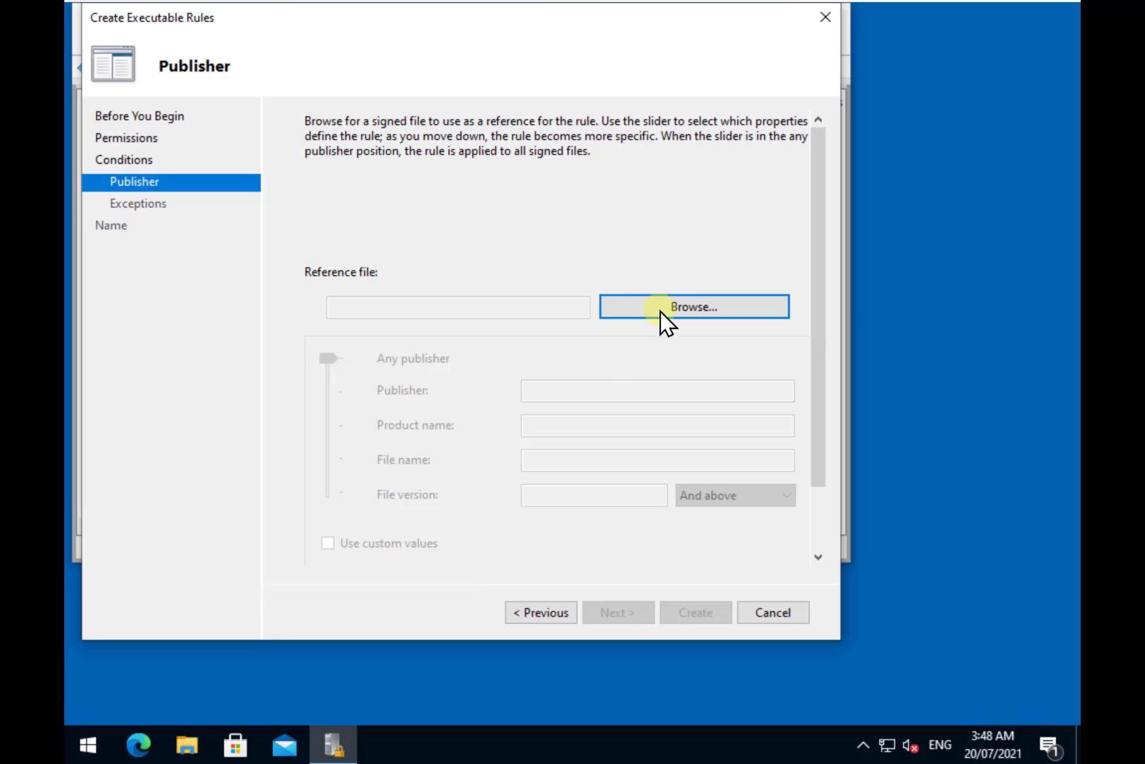
{"action": "left_click", "coordinate": [661, 308]}
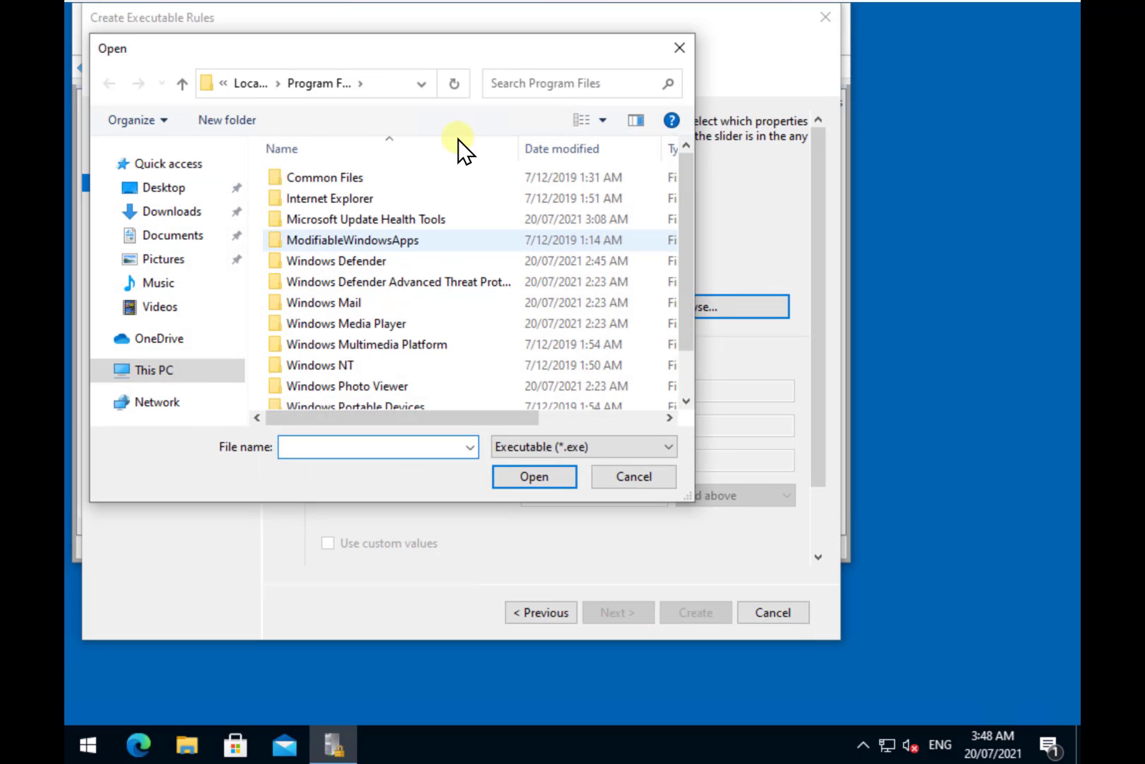
- Navigate the file browser to the C:\Windows folder
{"action": "left_click", "coordinate": [192, 370]}
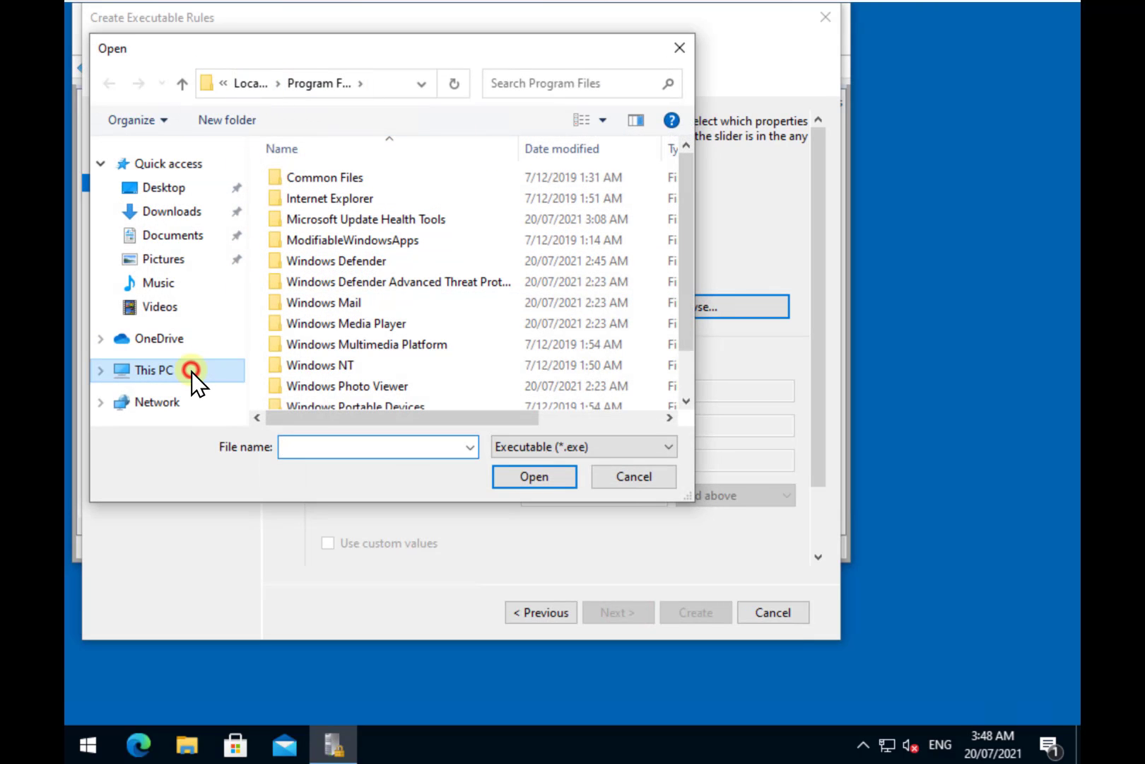
{"action": "scroll", "coordinate": [304, 278], "scroll_direction": "down", "scroll_amount": 4}
{"action": "left_click", "coordinate": [350, 386]}
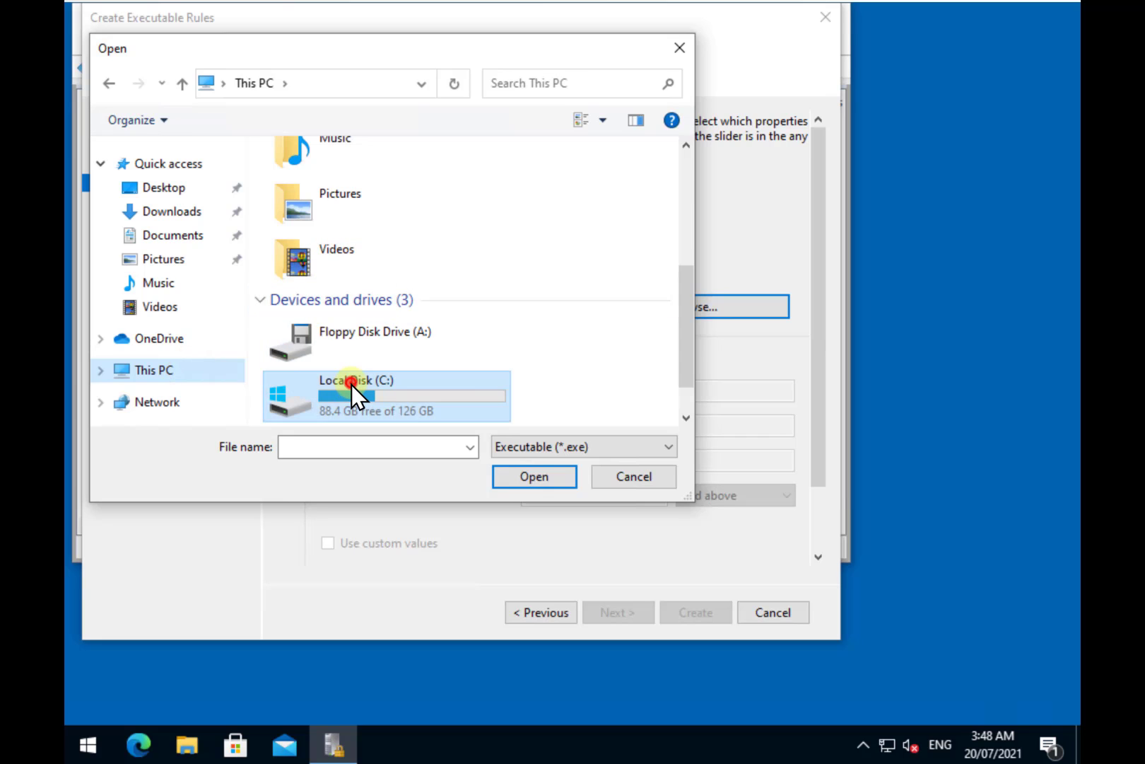
{"action": "double_click", "coordinate": [351, 384]}
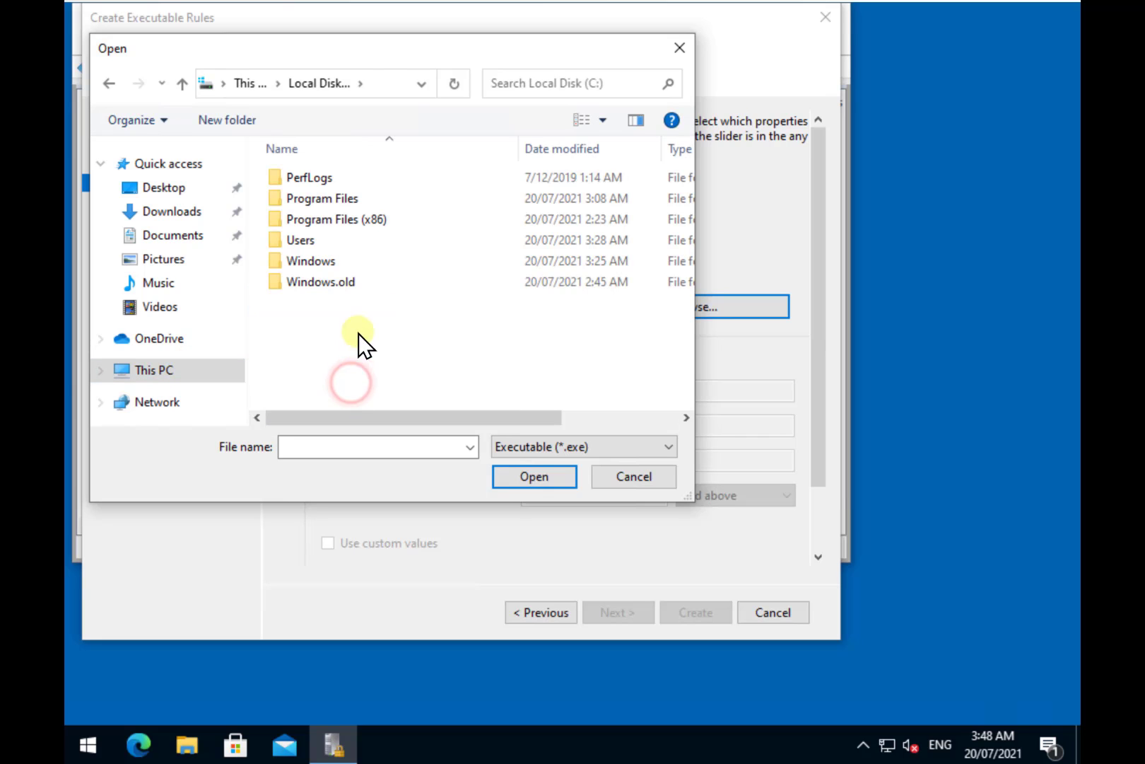
{"action": "double_click", "coordinate": [323, 266]}
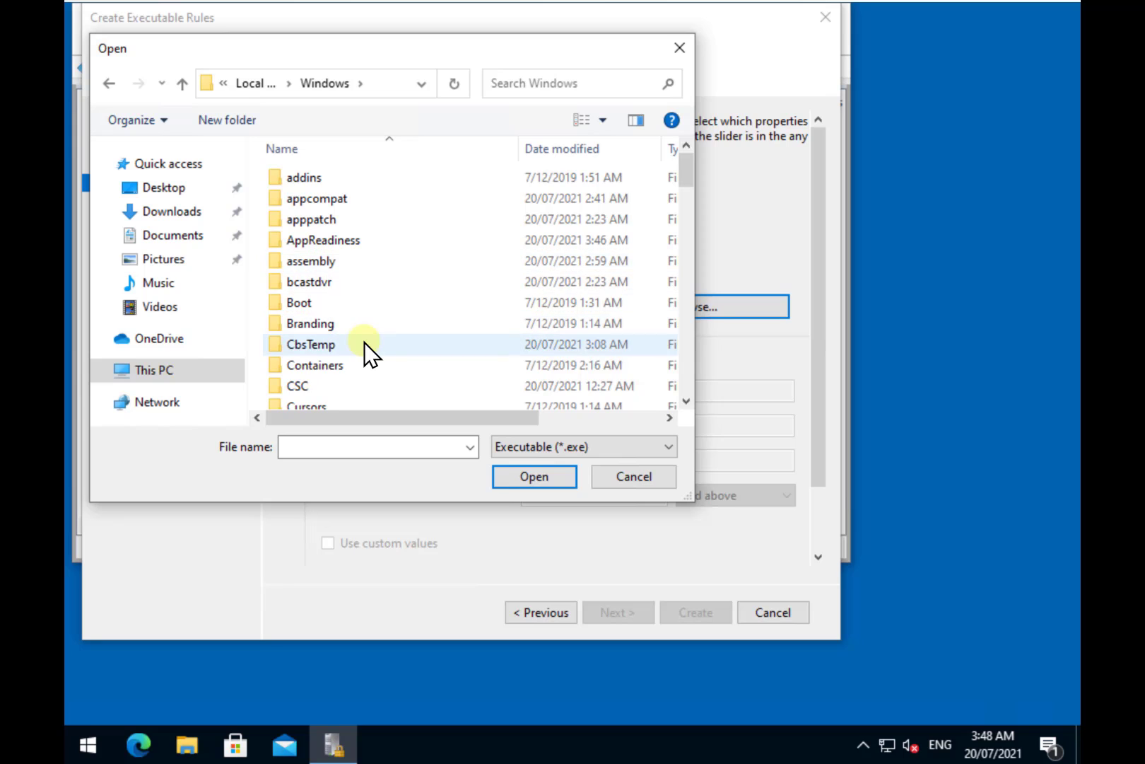
{"action": "scroll", "coordinate": [364, 342], "scroll_direction": "down", "scroll_amount": 5}
{"action": "scroll", "coordinate": [365, 341], "scroll_direction": "down", "scroll_amount": 15}
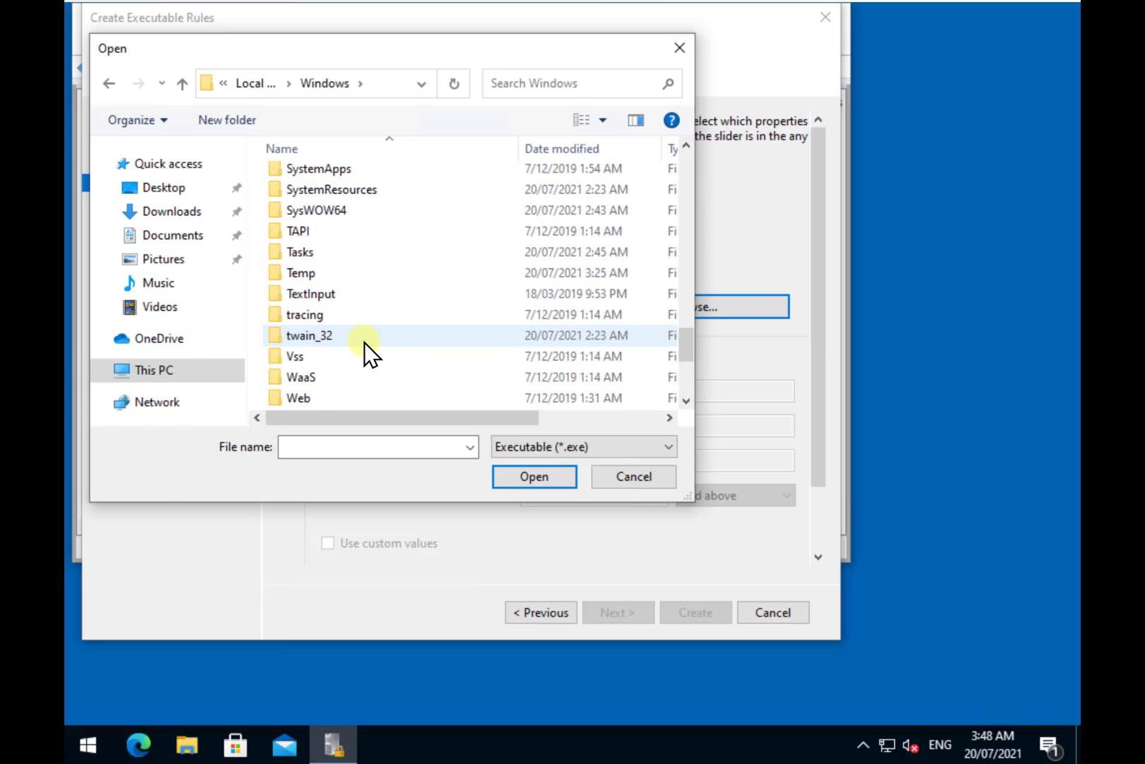
{"action": "scroll", "coordinate": [351, 324], "scroll_direction": "up", "scroll_amount": 1}
{"action": "scroll", "coordinate": [324, 203], "scroll_direction": "up", "scroll_amount": 1}
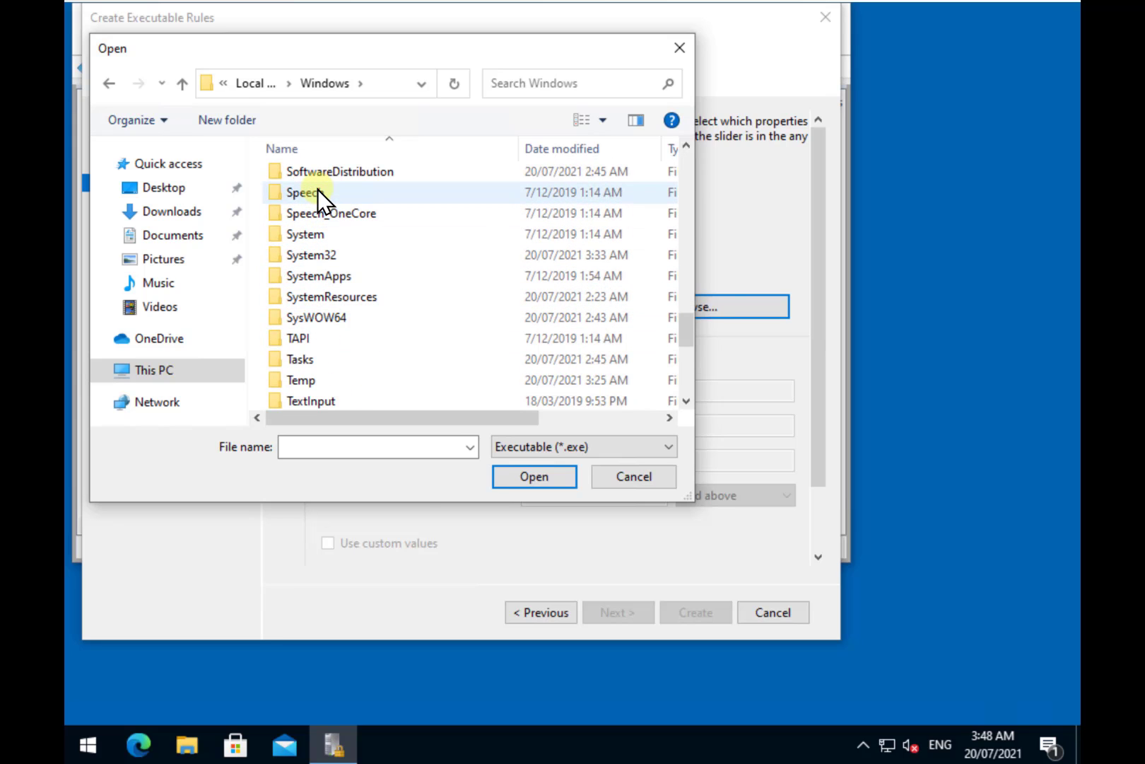
{"action": "scroll", "coordinate": [319, 245], "scroll_direction": "up", "scroll_amount": 2}
{"action": "scroll", "coordinate": [319, 259], "scroll_direction": "down", "scroll_amount": 1}
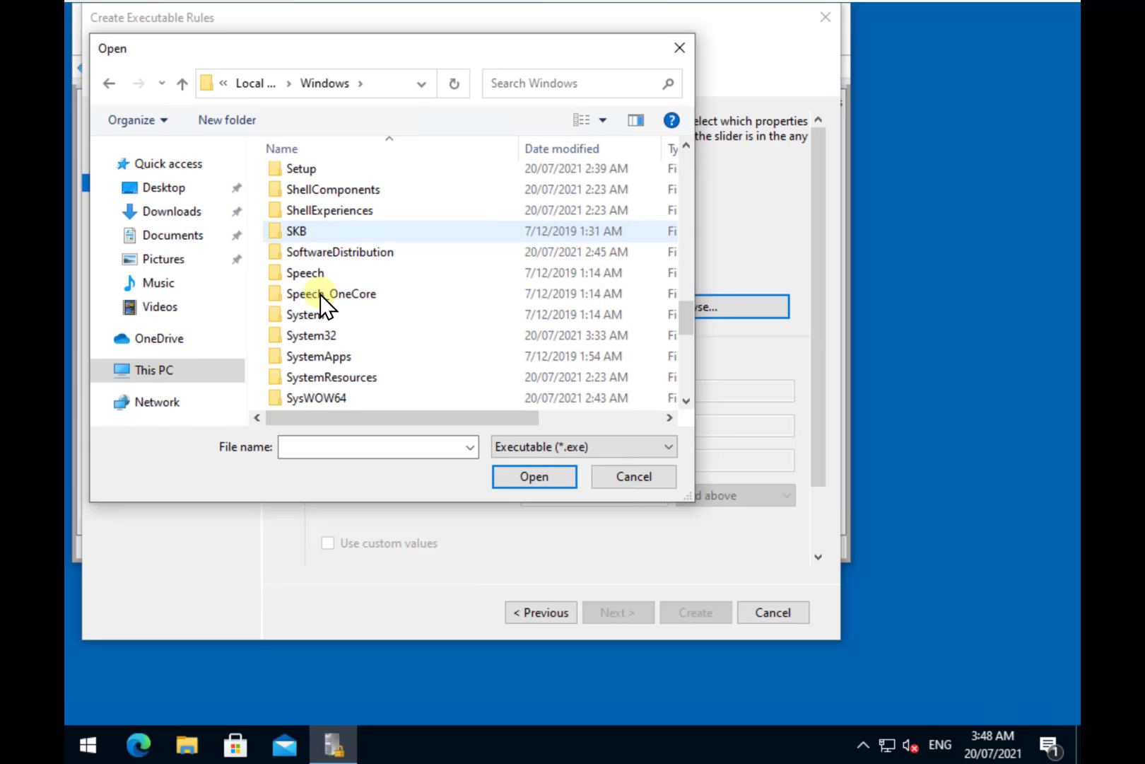
- Pick mshta.exe from System32 as the rule's reference file
{"action": "double_click", "coordinate": [314, 336]}
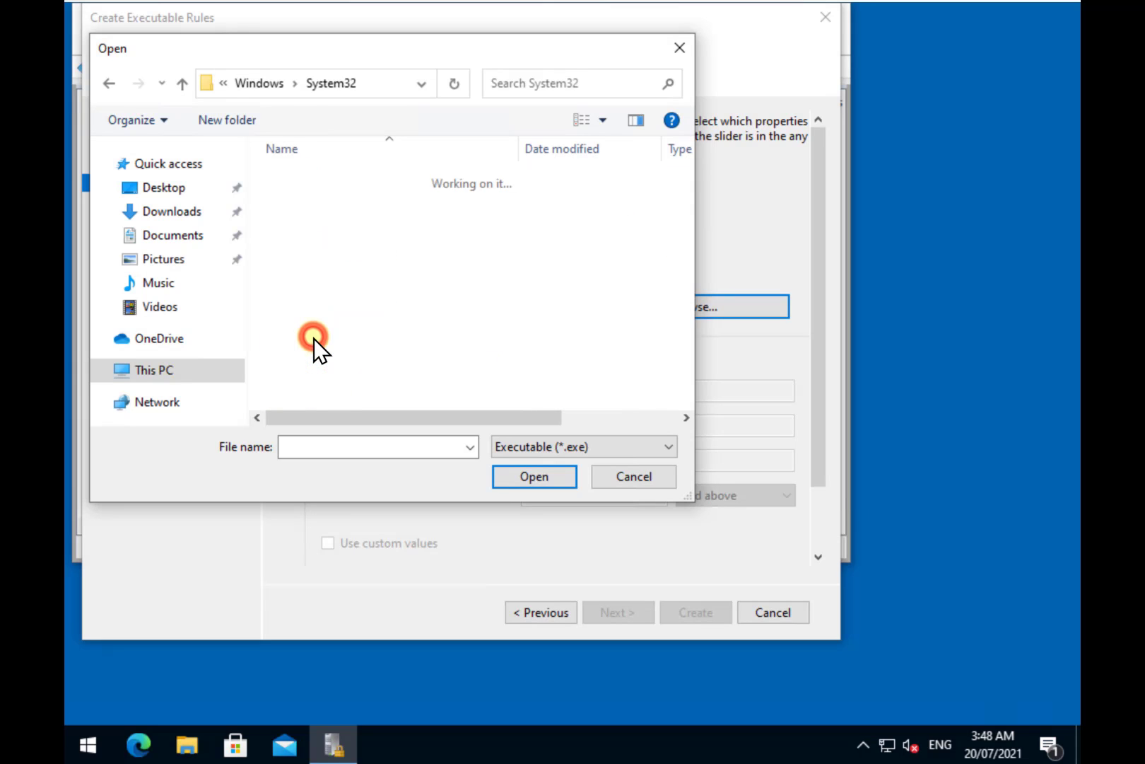
{"action": "scroll", "coordinate": [359, 369], "scroll_direction": "down", "scroll_amount": 20}
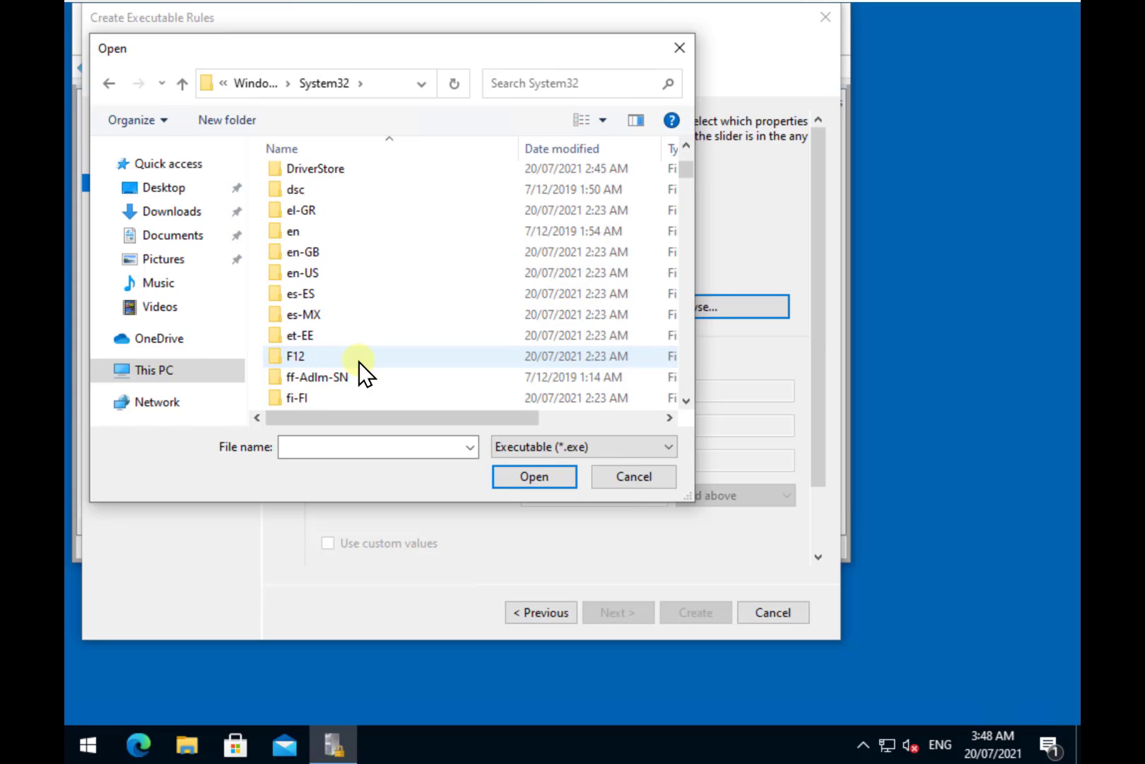
{"action": "left_click", "coordinate": [688, 363]}
{"action": "left_click_drag", "start_coordinate": [688, 363], "coordinate": [687, 363]}
{"action": "left_click", "coordinate": [687, 363]}
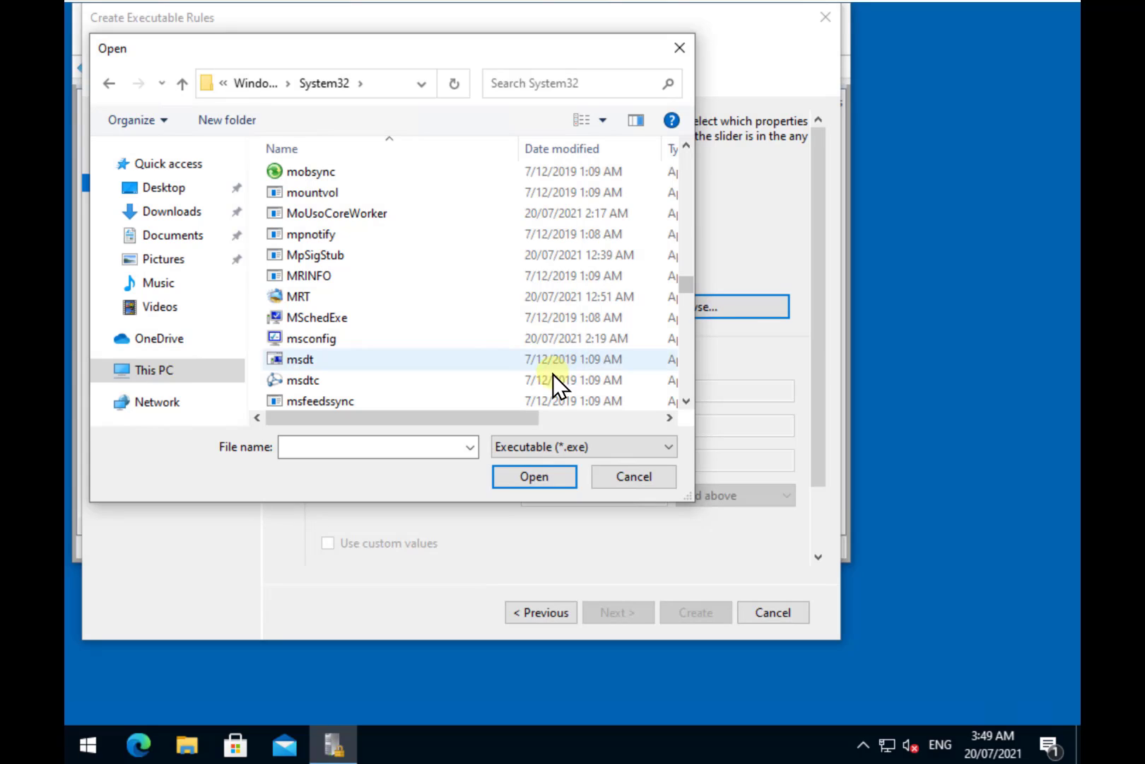
{"action": "scroll", "coordinate": [452, 362], "scroll_direction": "down", "scroll_amount": 2}
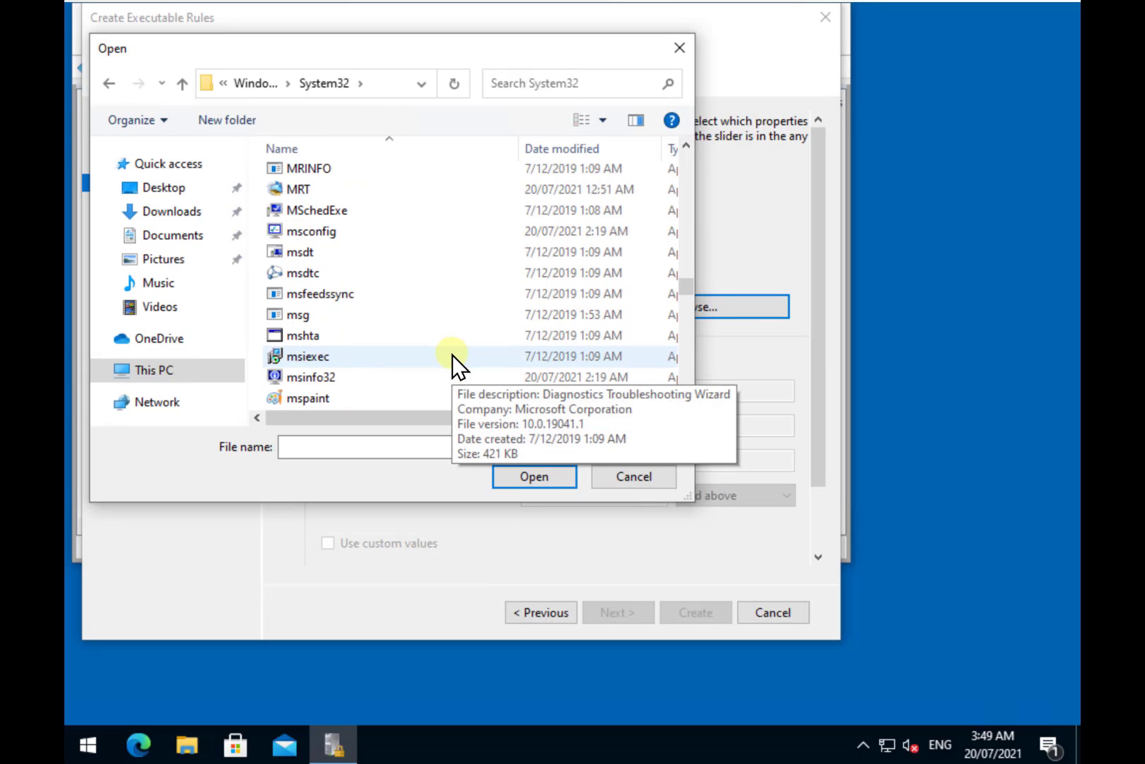
{"action": "left_click", "coordinate": [332, 339]}
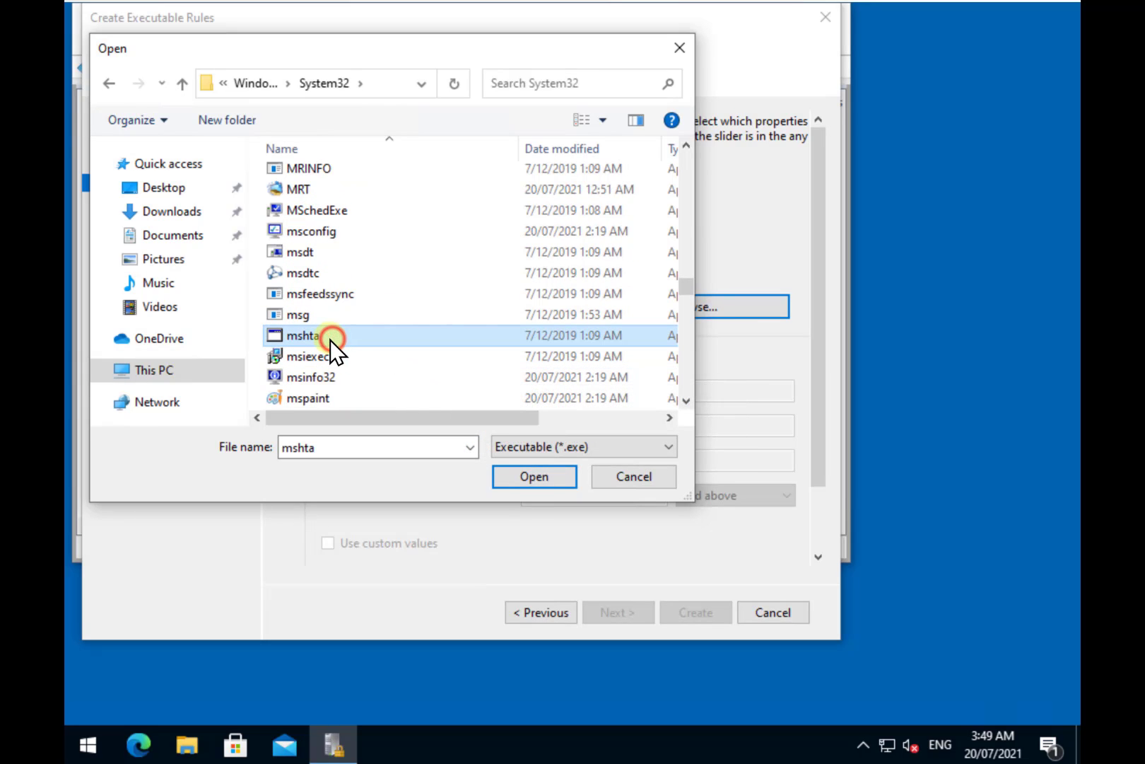
{"action": "left_click", "coordinate": [526, 480]}
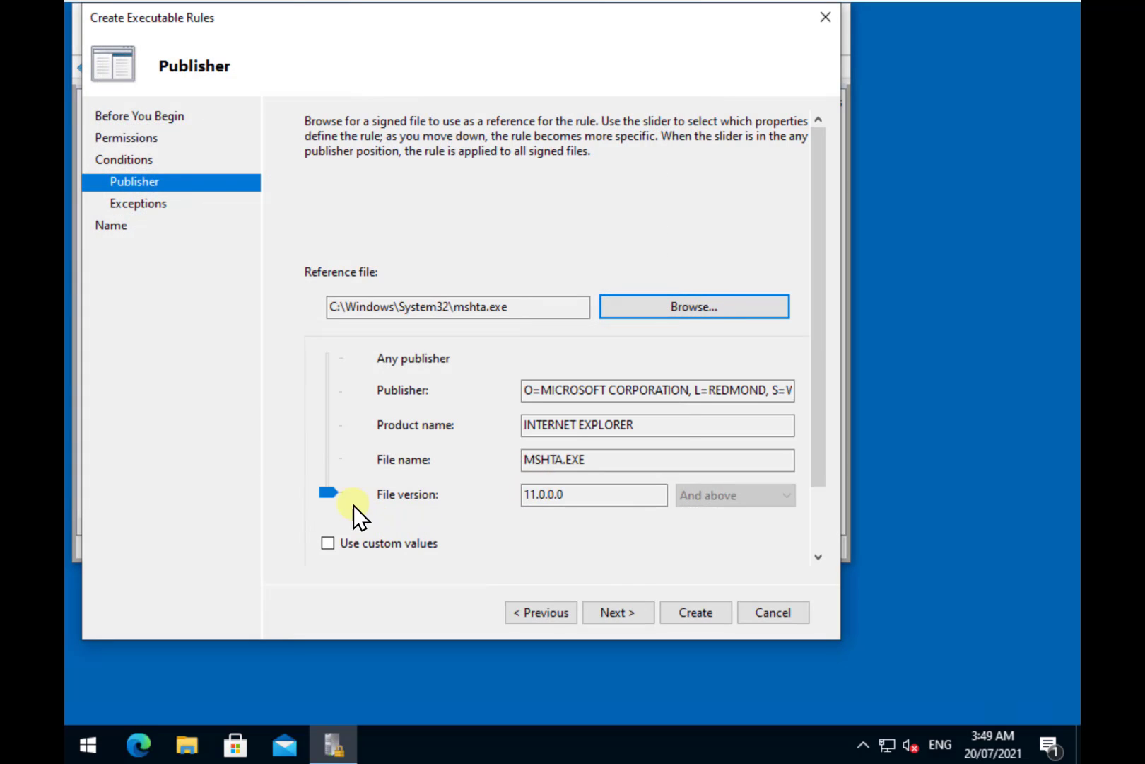
- Set the rule to match MSHTA.EXE of any version, create it, and decline default rules
{"action": "left_click_drag", "start_coordinate": [328, 494], "coordinate": [325, 460]}
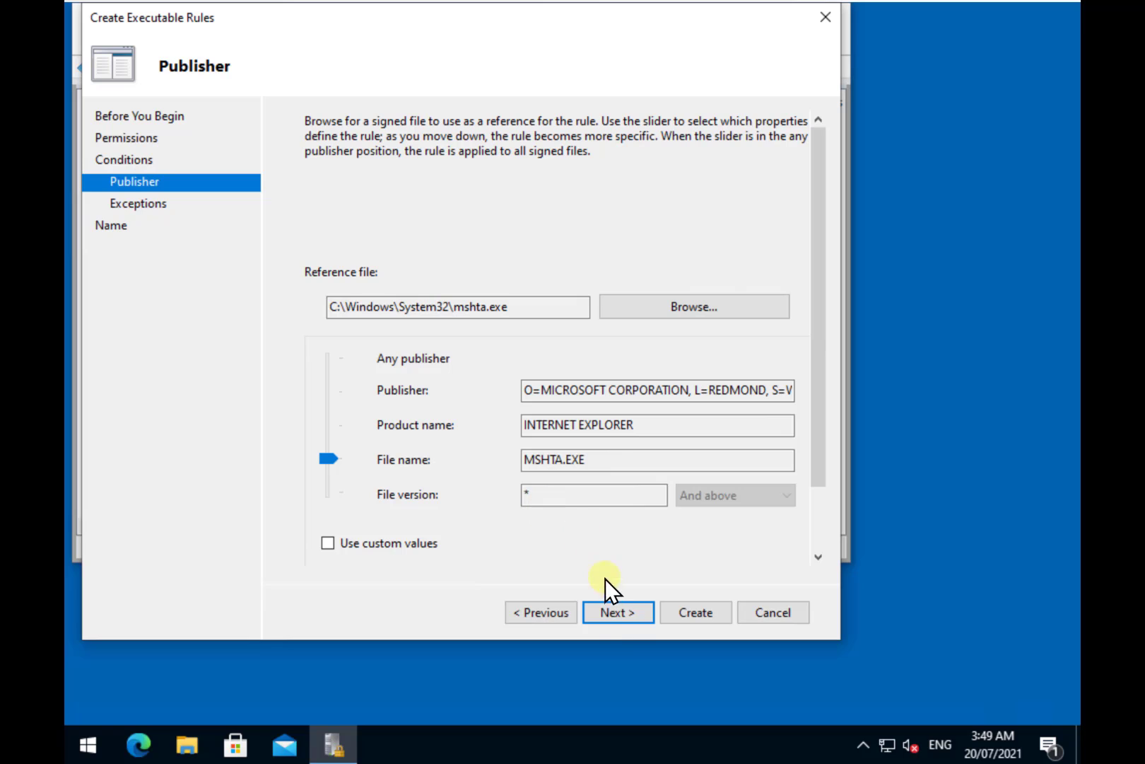
{"action": "left_click", "coordinate": [632, 610]}
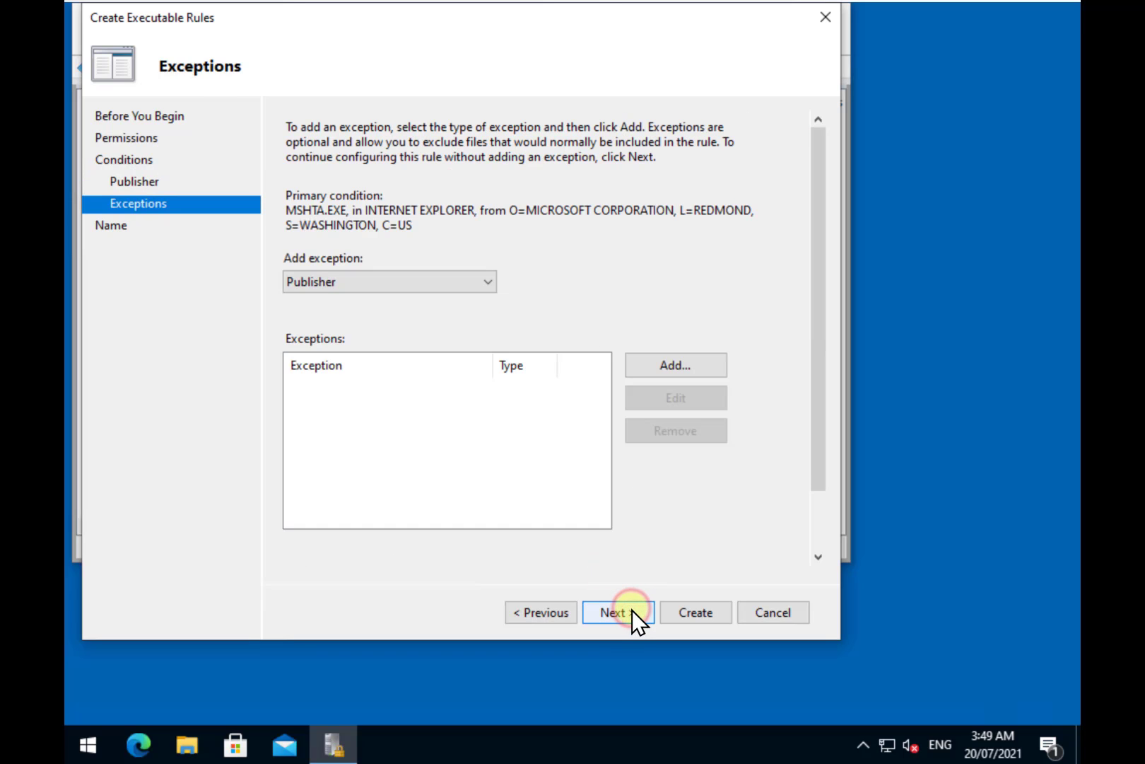
{"action": "left_click", "coordinate": [632, 610]}
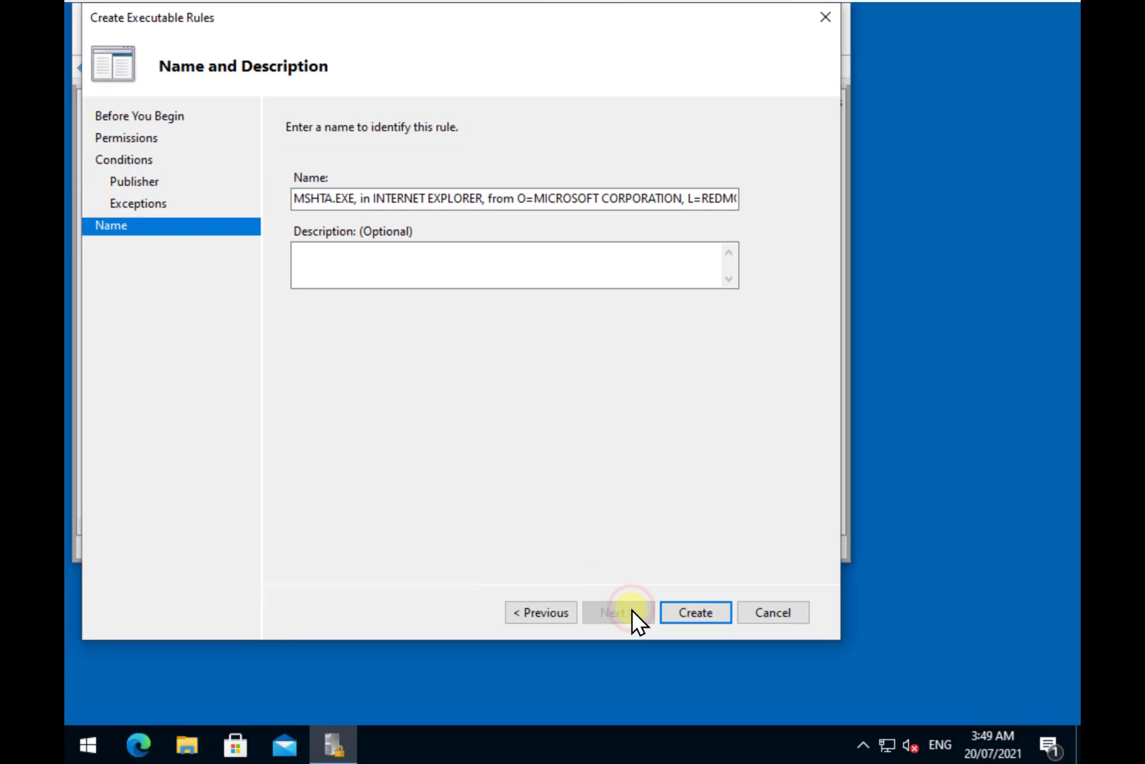
{"action": "left_click", "coordinate": [686, 612]}
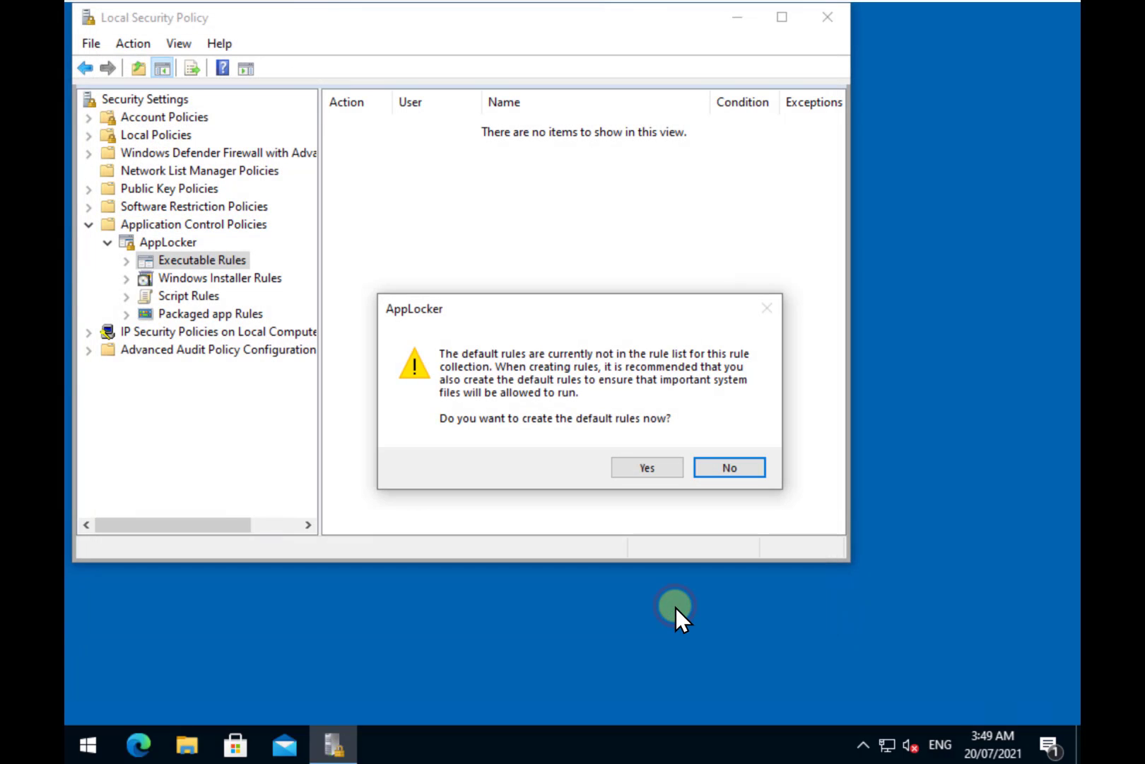
{"action": "left_click", "coordinate": [723, 467]}
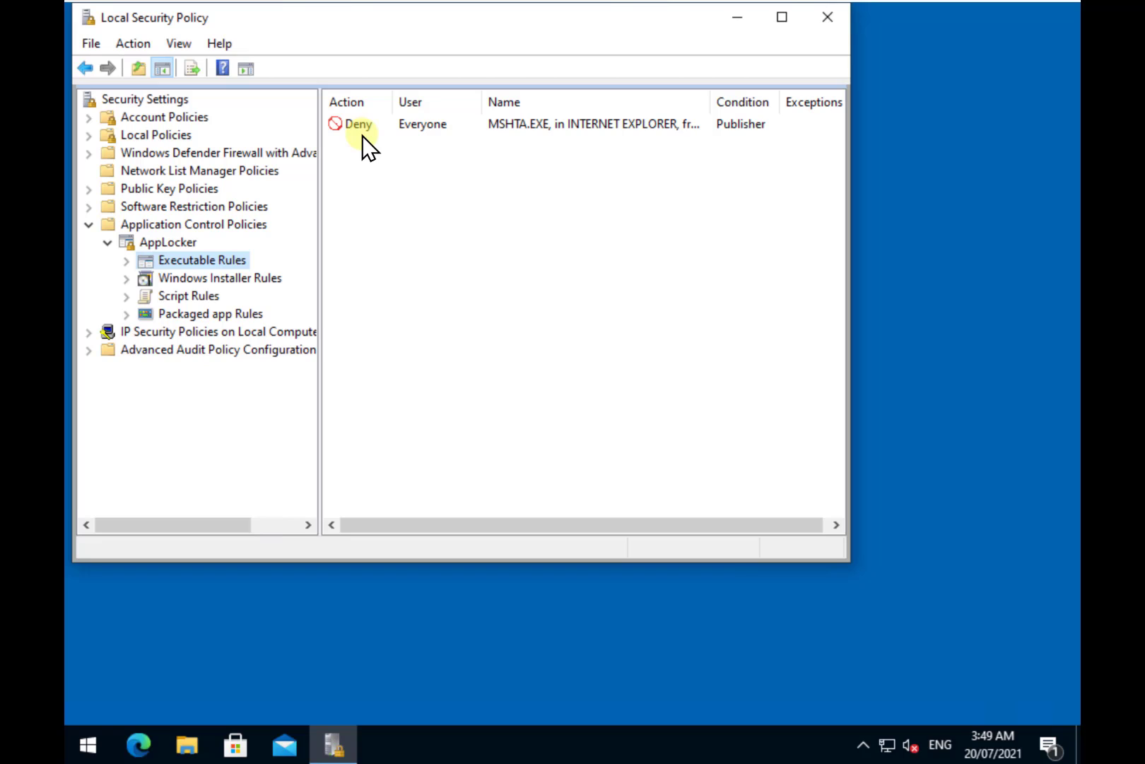
- Check the Windows Installer, Script and Packaged app rule collections, then return to Executable Rules
{"action": "left_click", "coordinate": [247, 279]}
{"action": "left_click", "coordinate": [198, 299]}
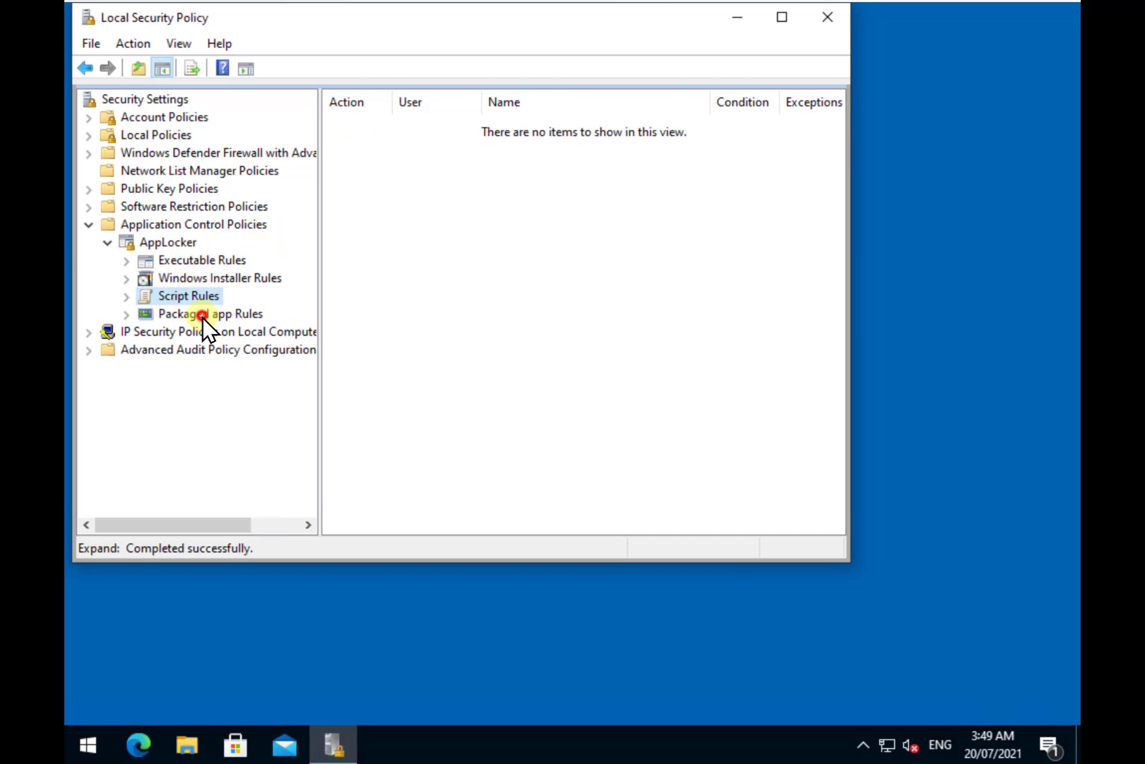
{"action": "left_click", "coordinate": [202, 316]}
{"action": "left_click", "coordinate": [208, 260]}
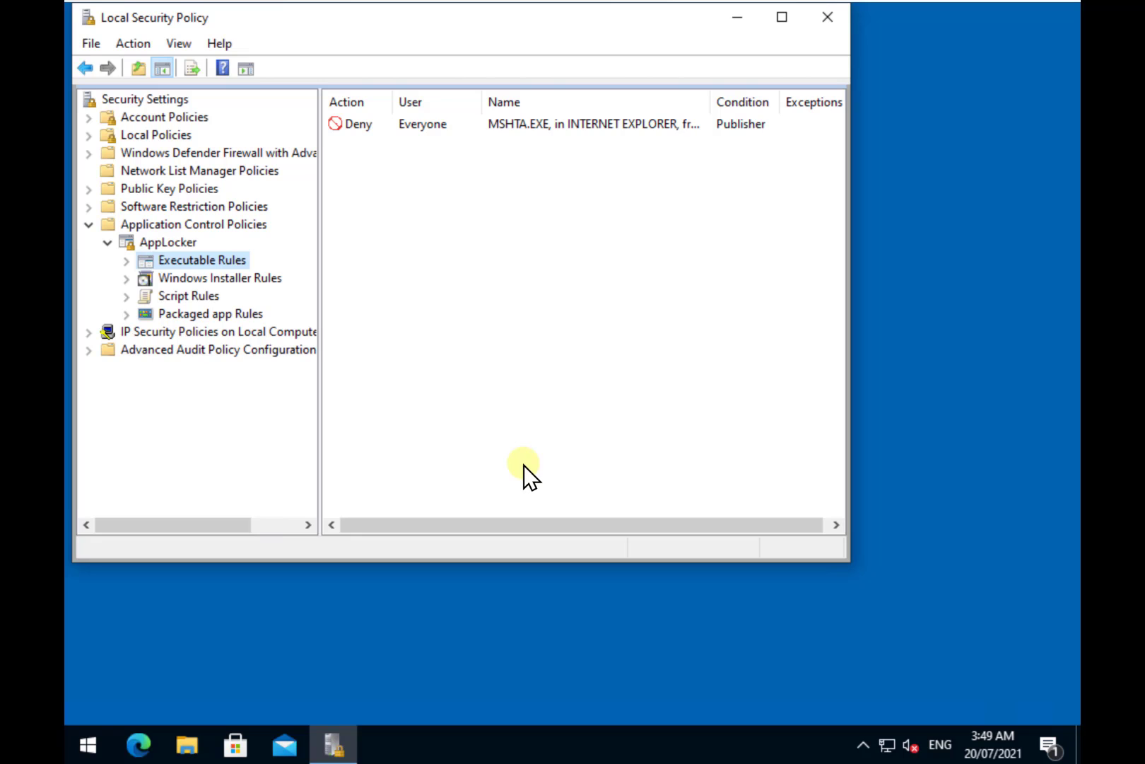
{"action": "left_click", "coordinate": [90, 744]}
{"action": "type", "text": "cmdf"}
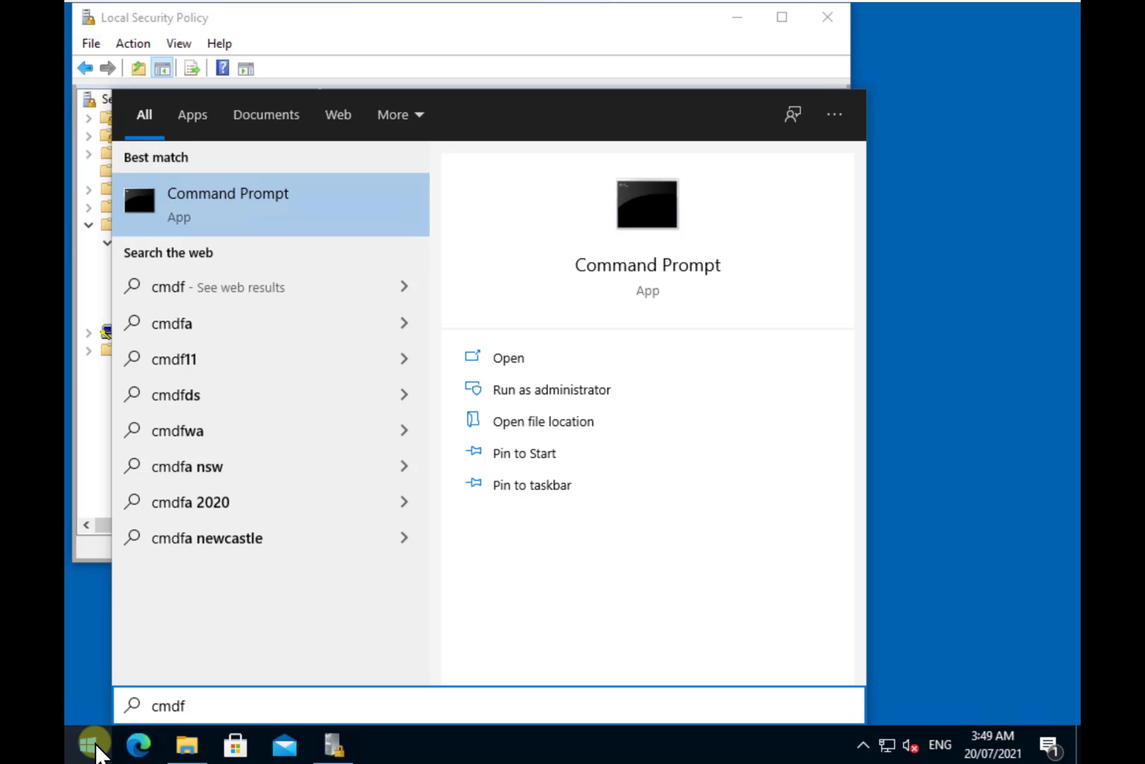
{"action": "key", "text": "Return"}
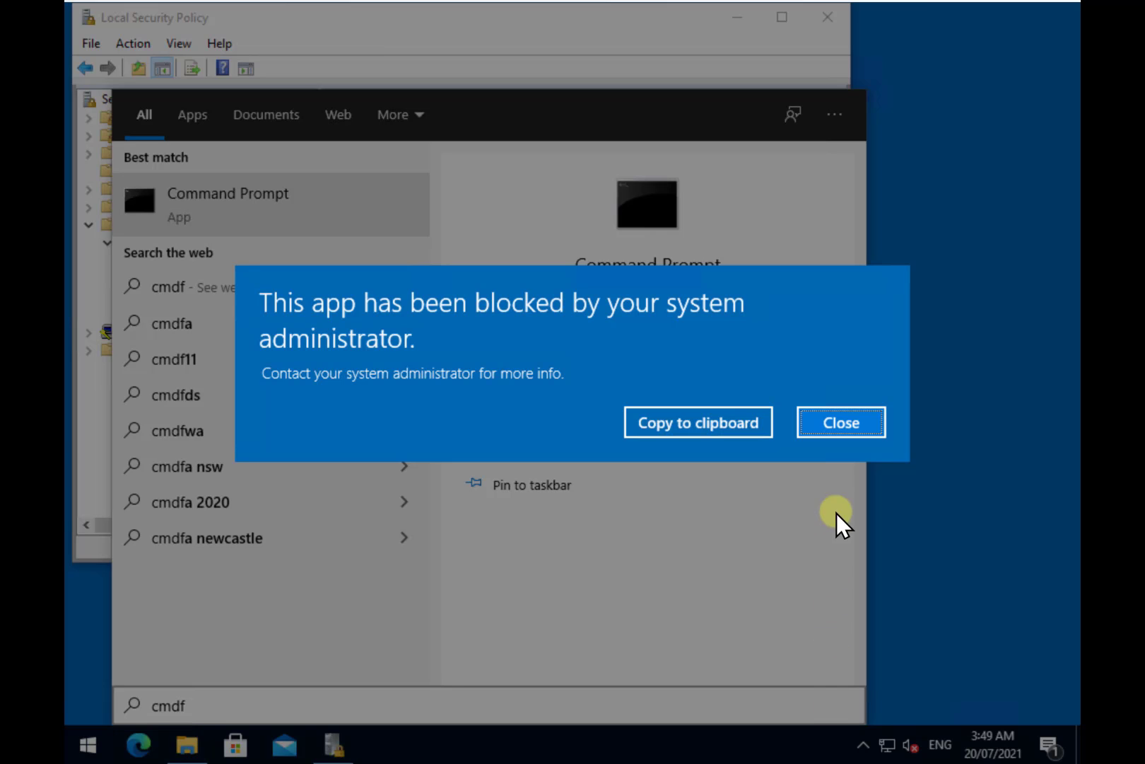
{"action": "left_click", "coordinate": [856, 420]}
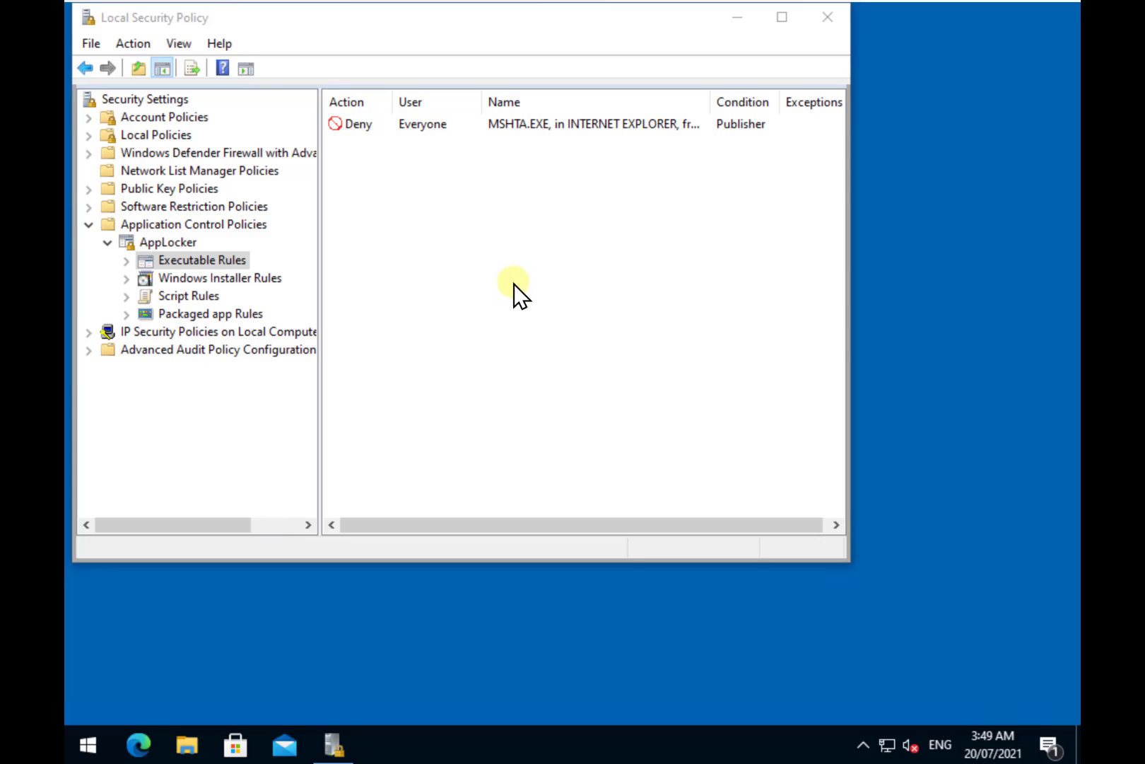
- Create the default Executable rules and widen the Name and User columns to read them
{"action": "right_click", "coordinate": [219, 261]}
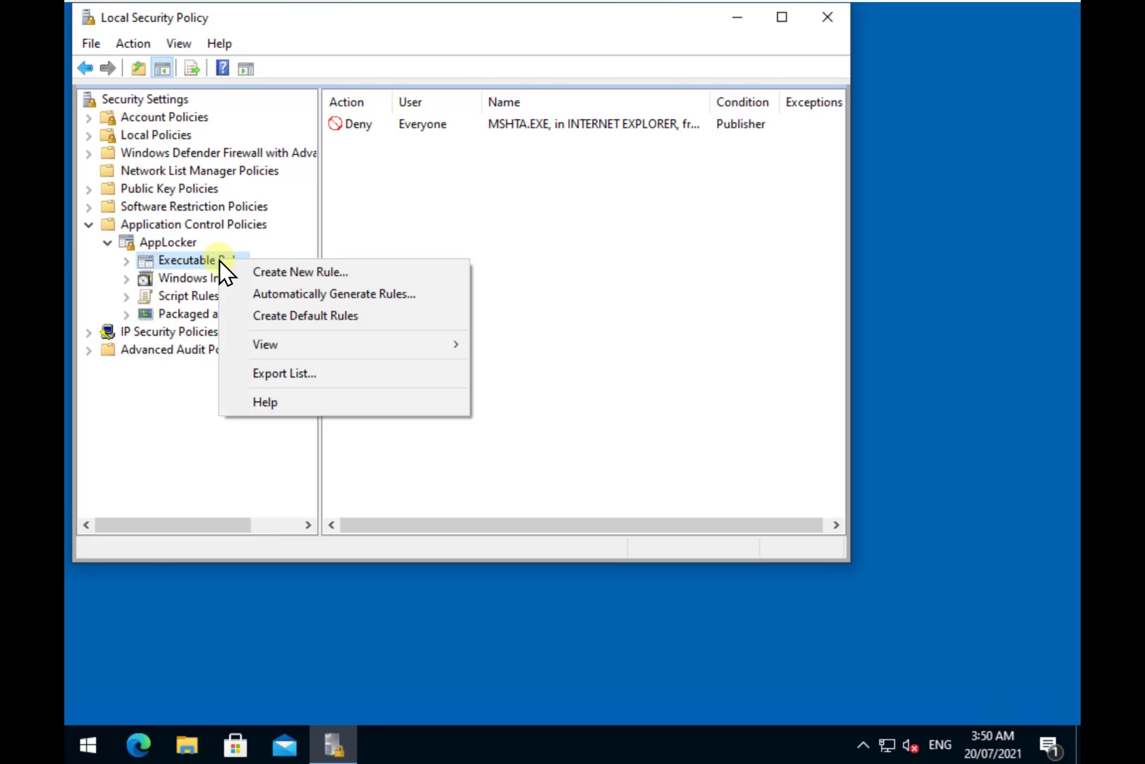
{"action": "left_click", "coordinate": [275, 323]}
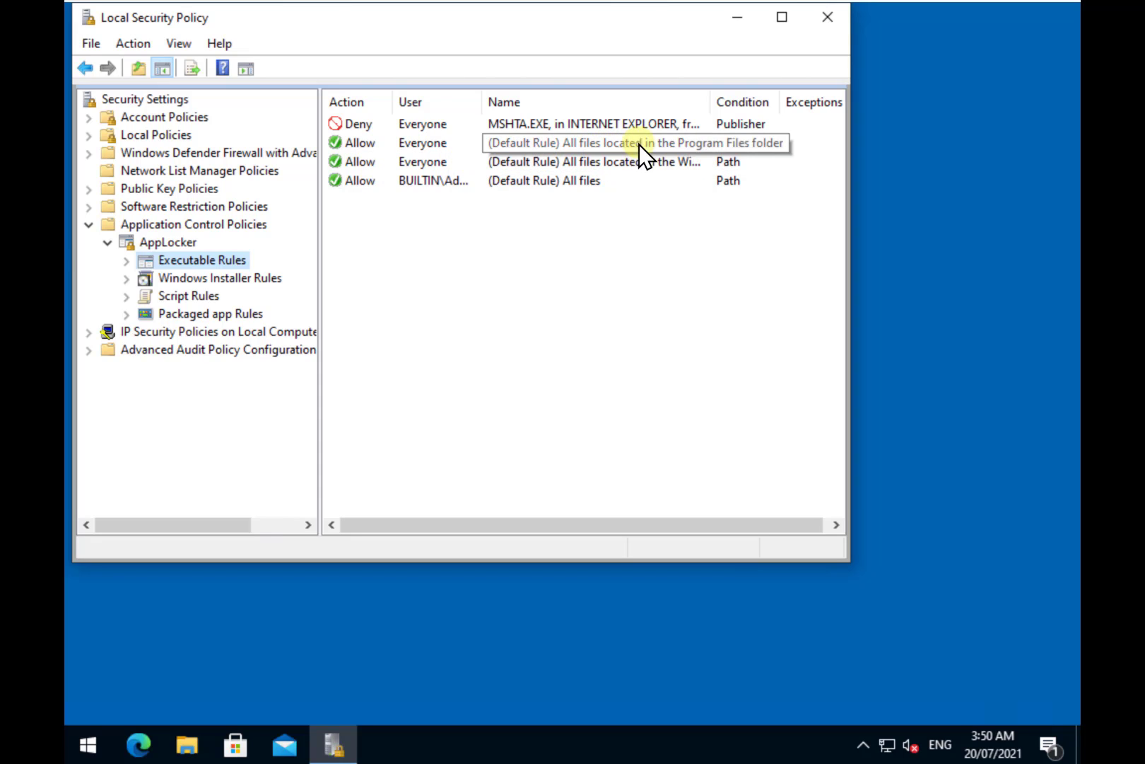
{"action": "left_click_drag", "start_coordinate": [710, 108], "coordinate": [785, 106]}
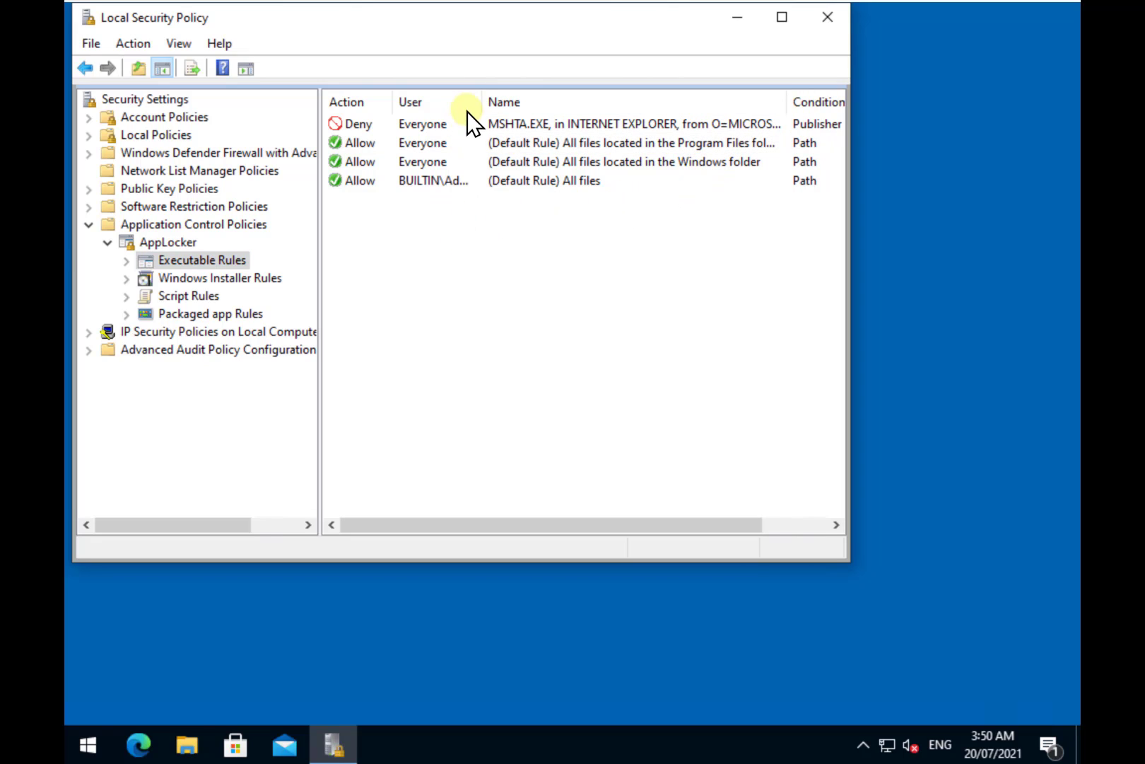
{"action": "left_click_drag", "start_coordinate": [481, 102], "coordinate": [528, 102]}
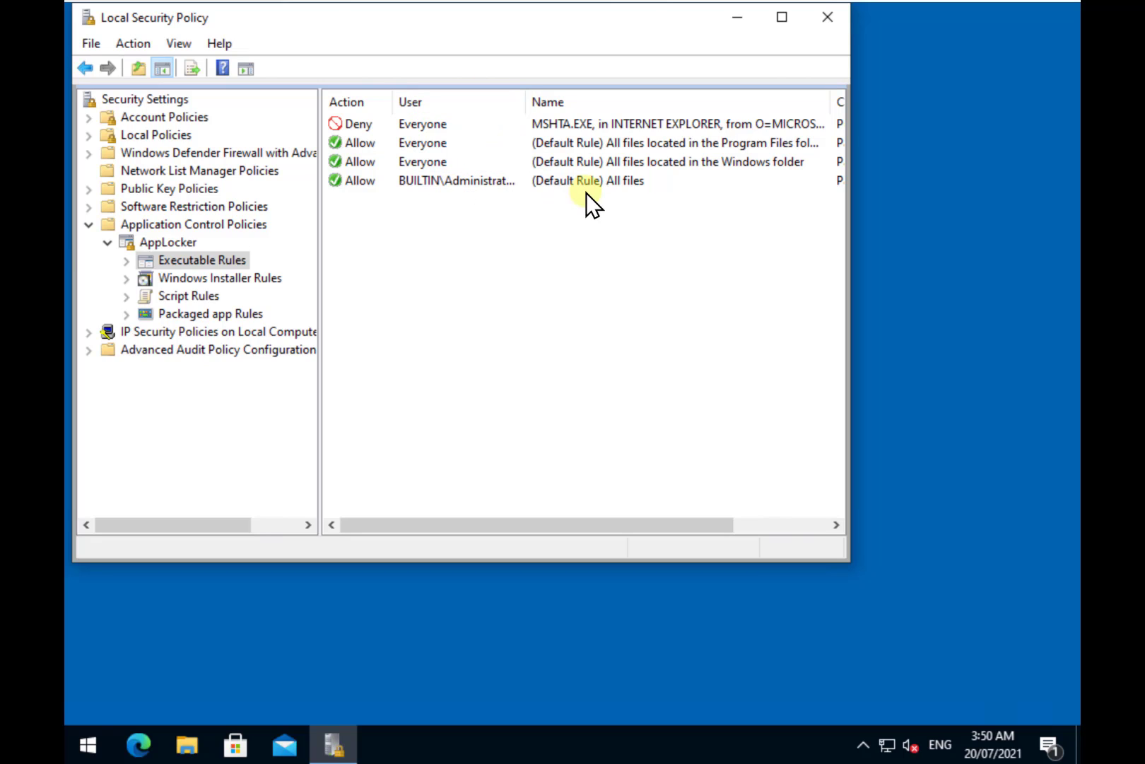
- Create the default Packaged app rule, then return to the Executable Rules list
{"action": "left_click", "coordinate": [254, 313]}
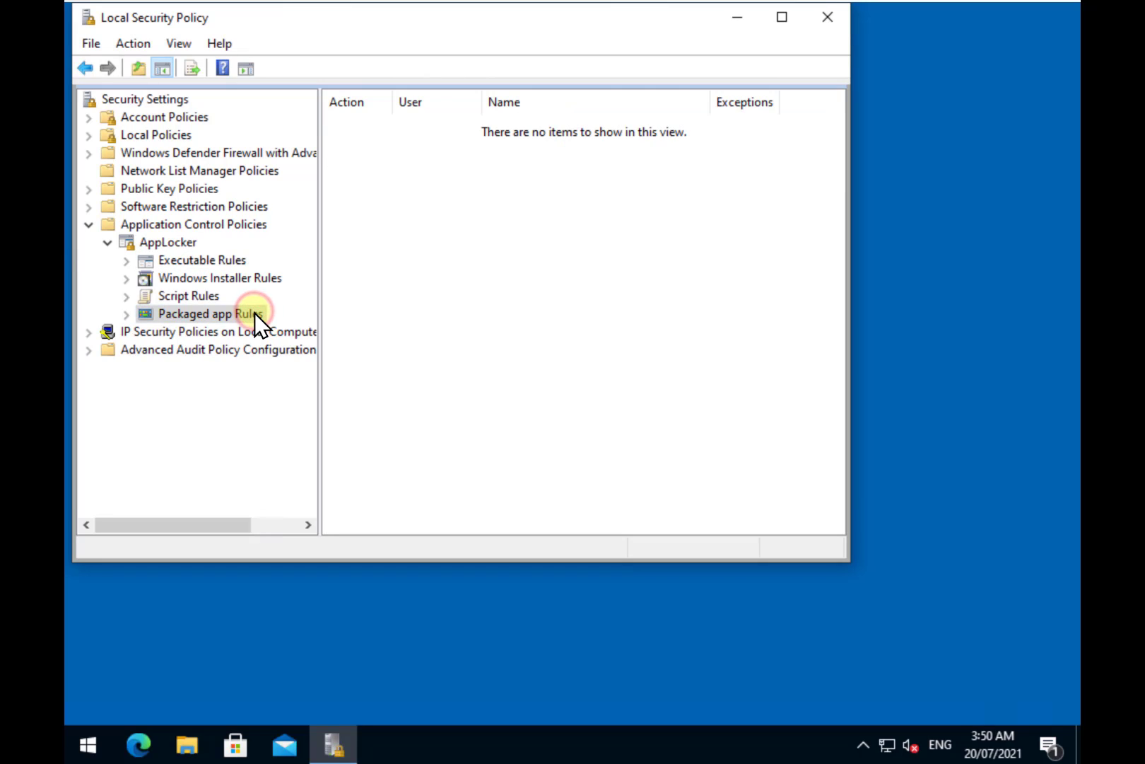
{"action": "right_click", "coordinate": [254, 313]}
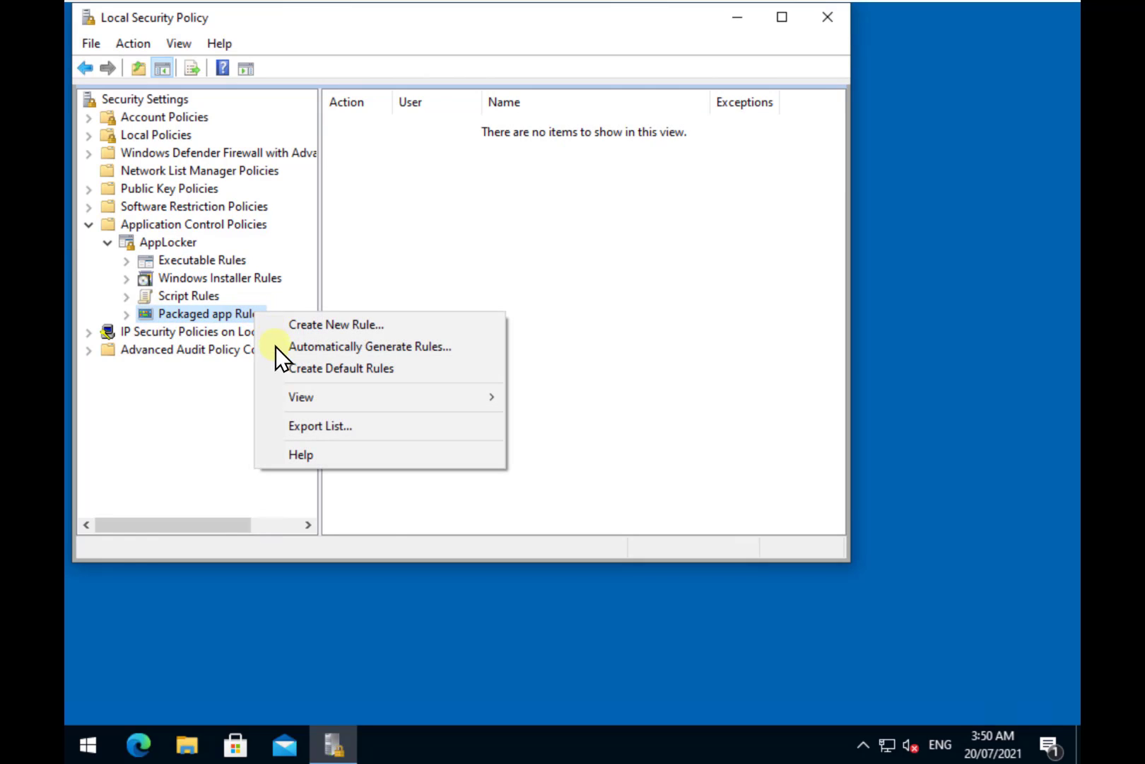
{"action": "left_click", "coordinate": [297, 374]}
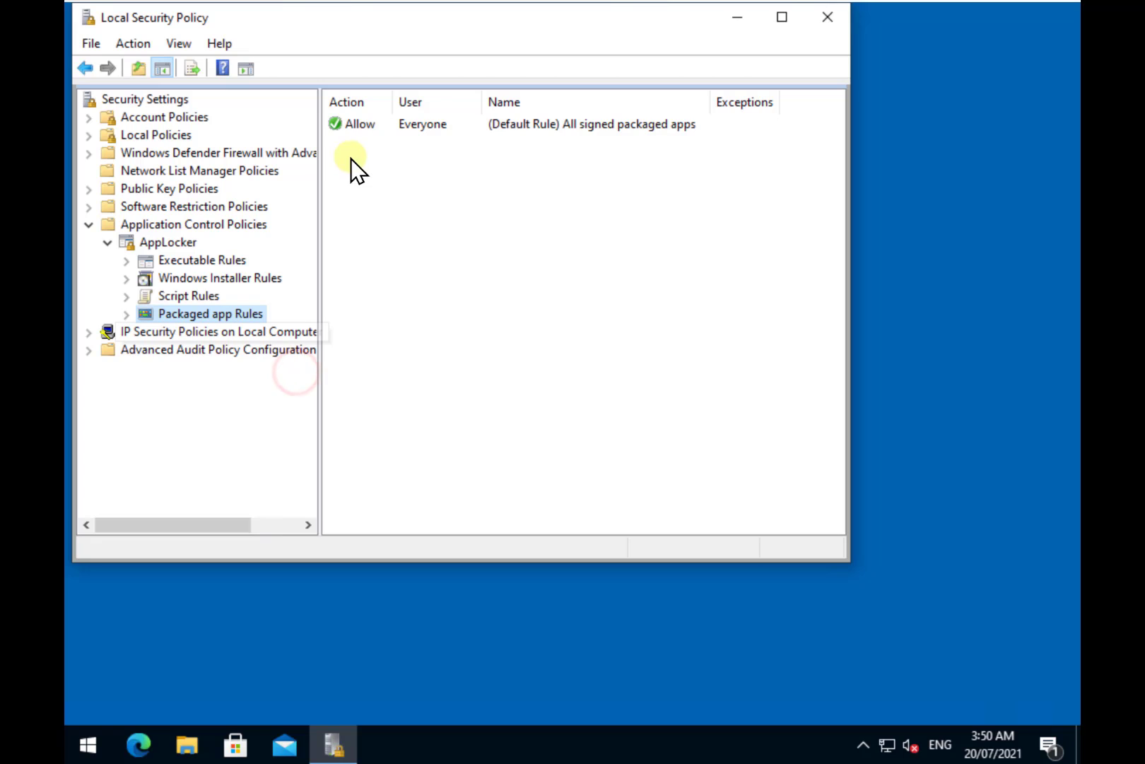
{"action": "left_click", "coordinate": [221, 259]}
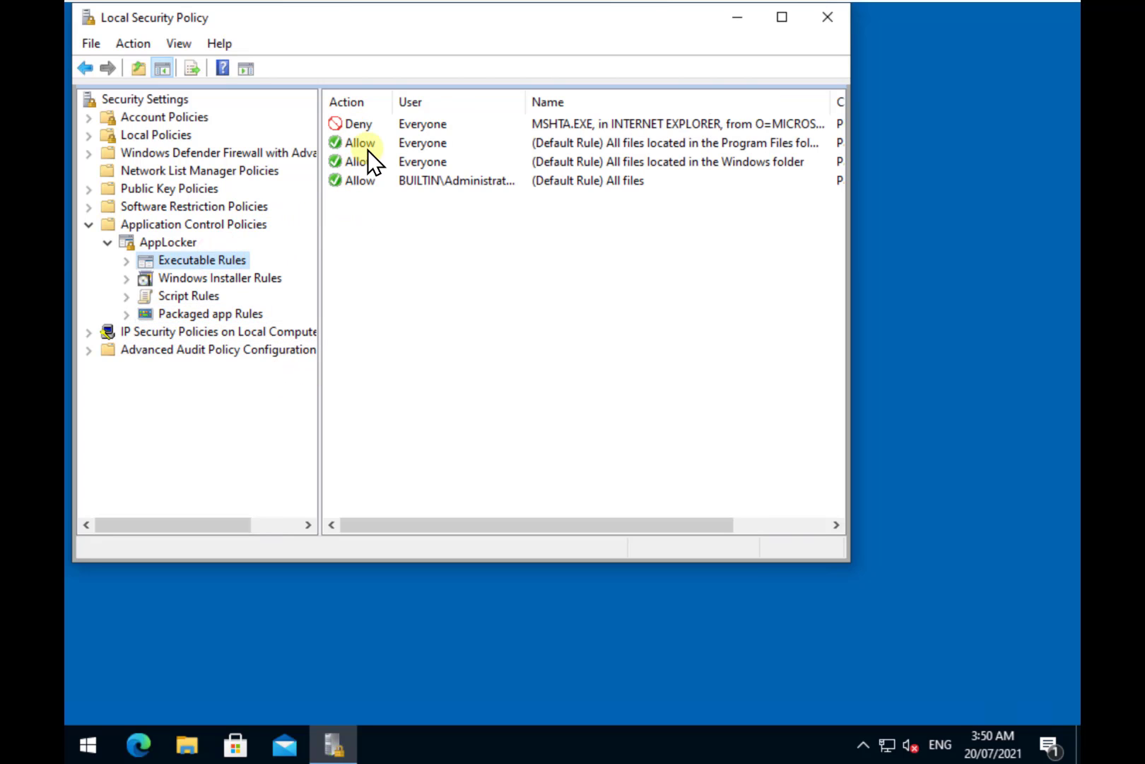
{"action": "left_click", "coordinate": [79, 742]}
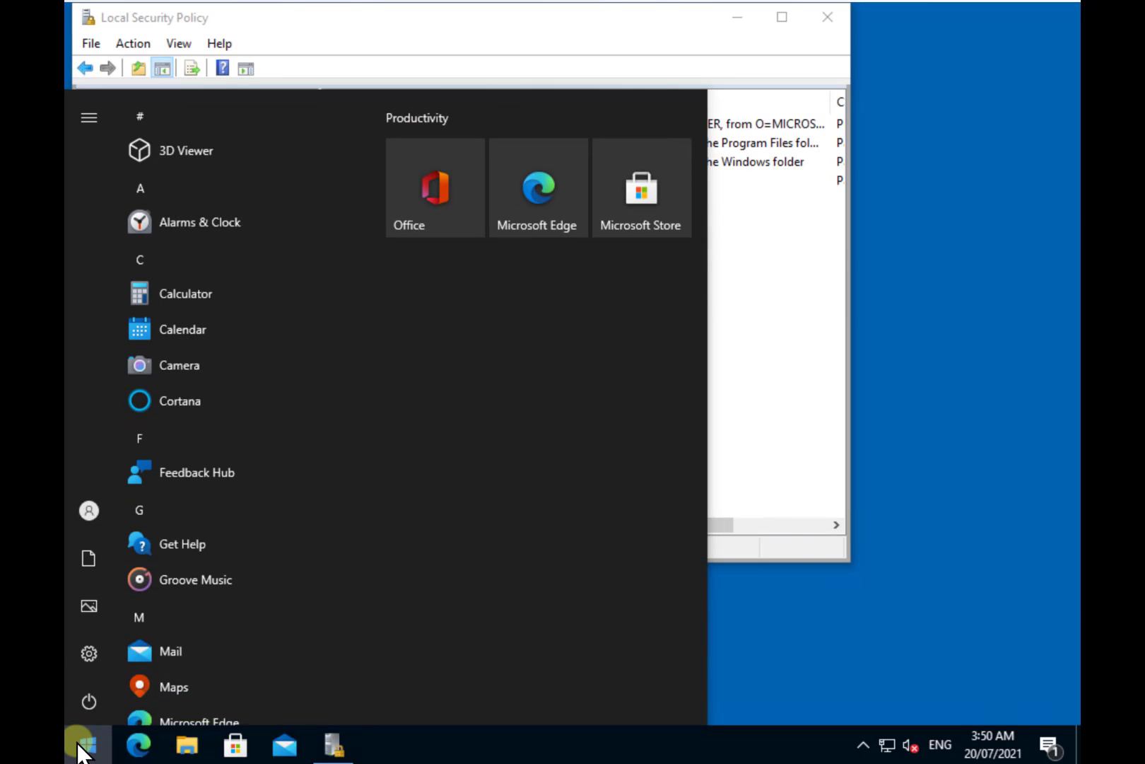
{"action": "left_click", "coordinate": [80, 751]}
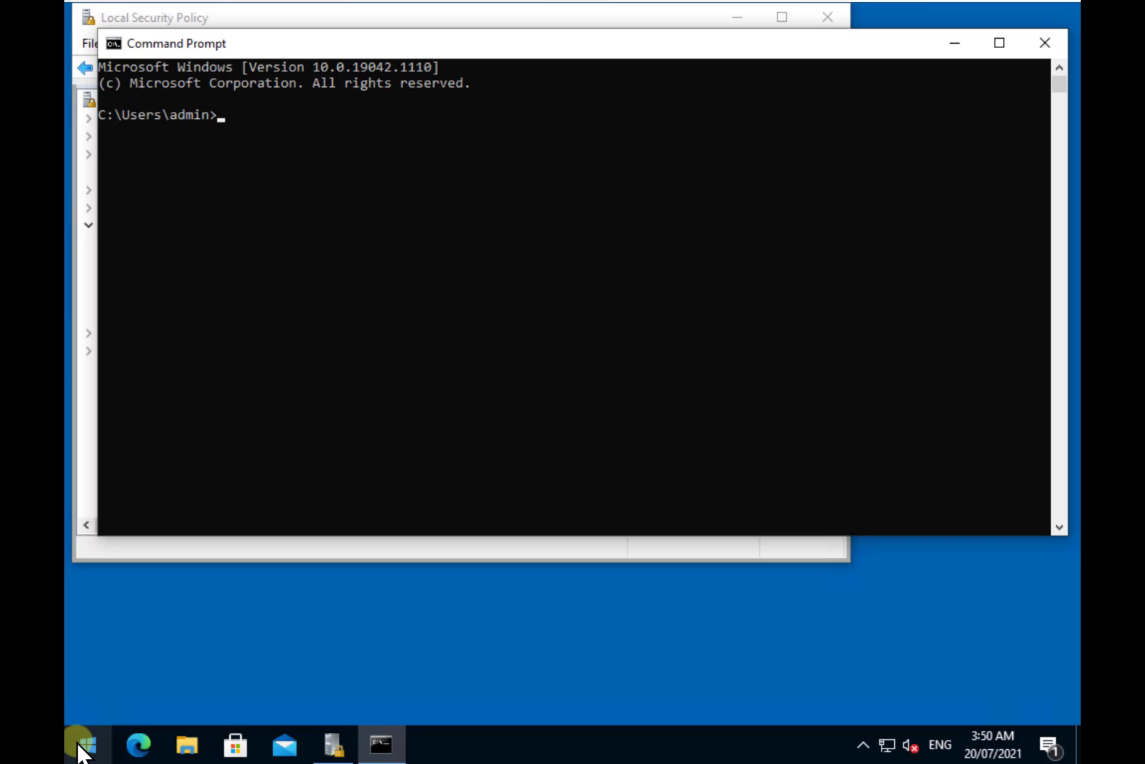
{"action": "type", "text": "mshta"}
{"action": "key", "text": "Return"}
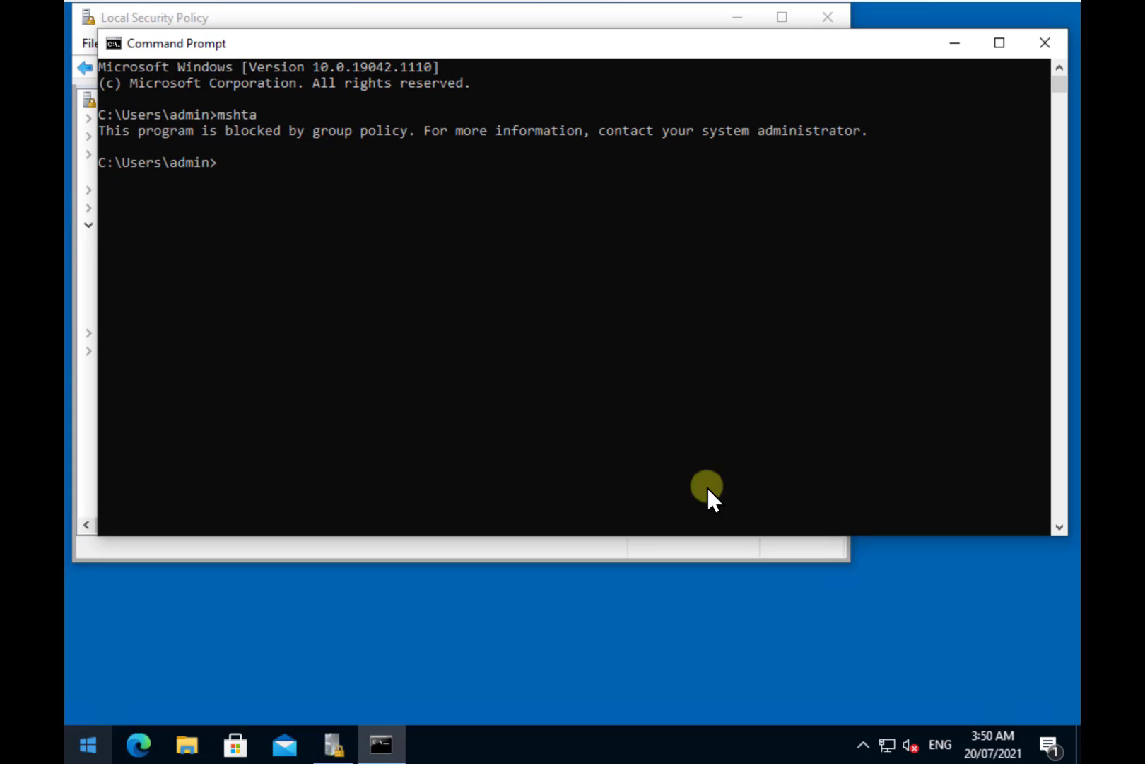
{"action": "left_click", "coordinate": [1054, 44]}
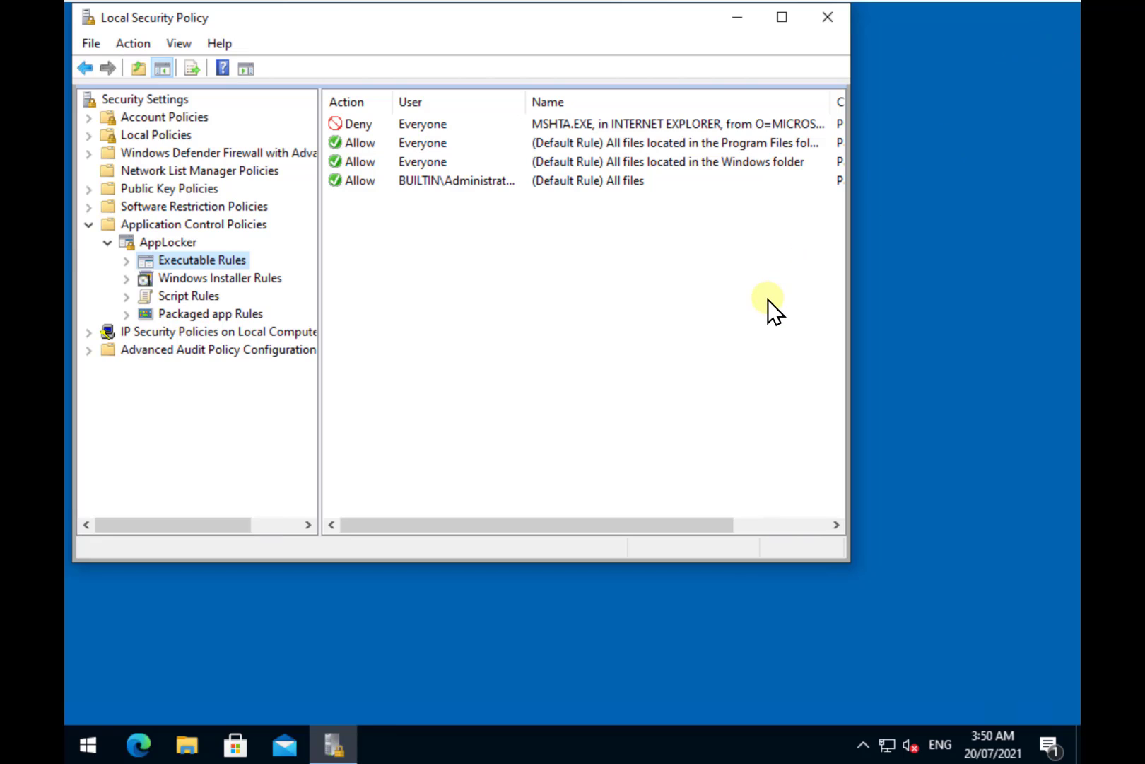
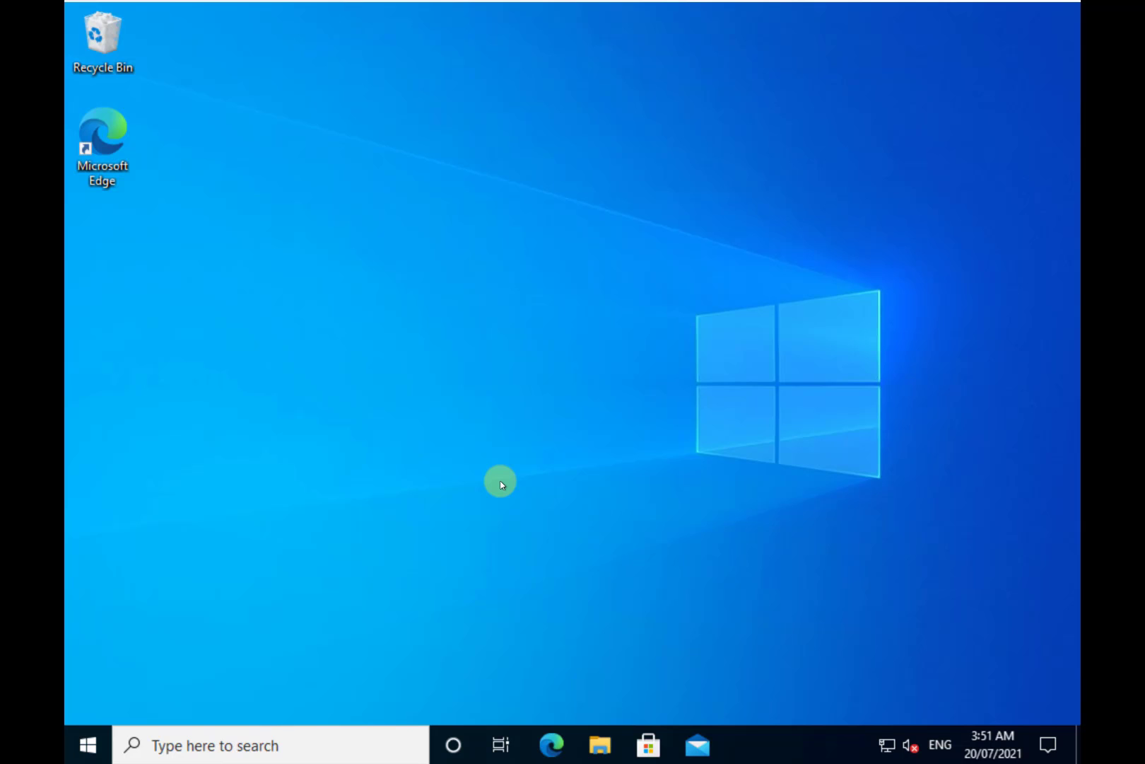
- Open File Explorer to the Downloads folder containing putty and Firefox Installer
{"action": "left_click", "coordinate": [602, 747]}
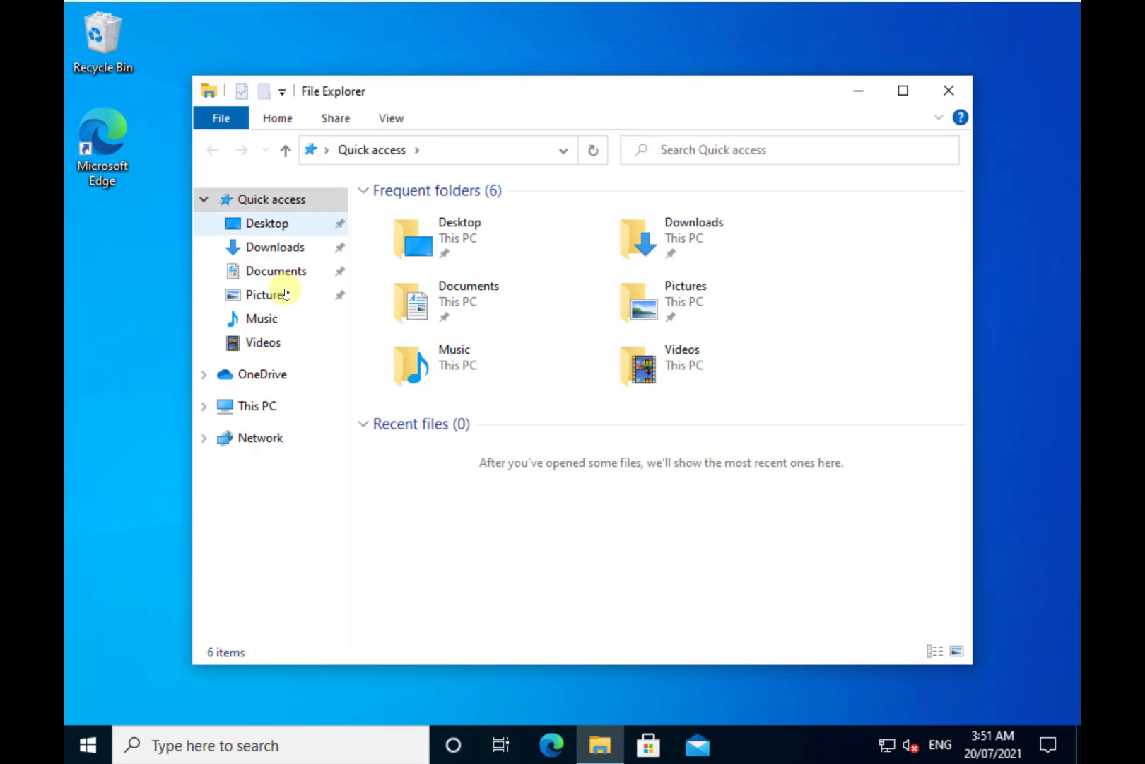
{"action": "left_click", "coordinate": [294, 248]}
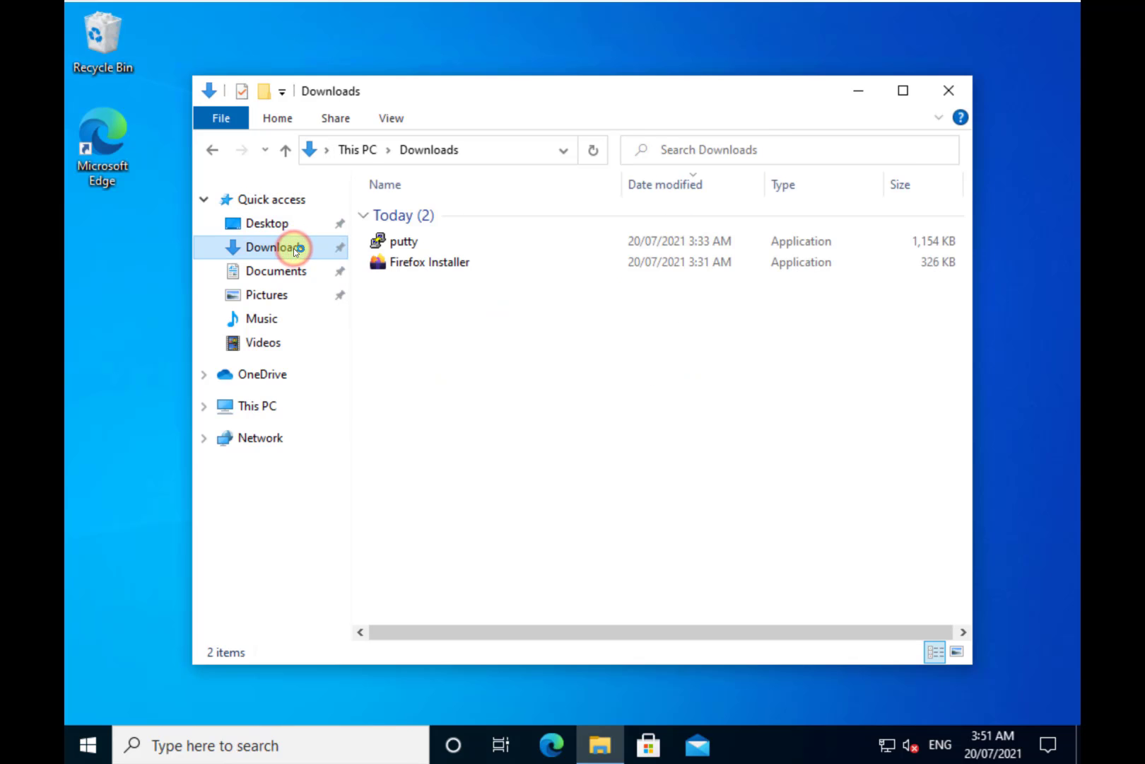
- Try running putty and then Firefox Installer, dismissing each administrator-blocked warning
{"action": "left_click", "coordinate": [392, 244]}
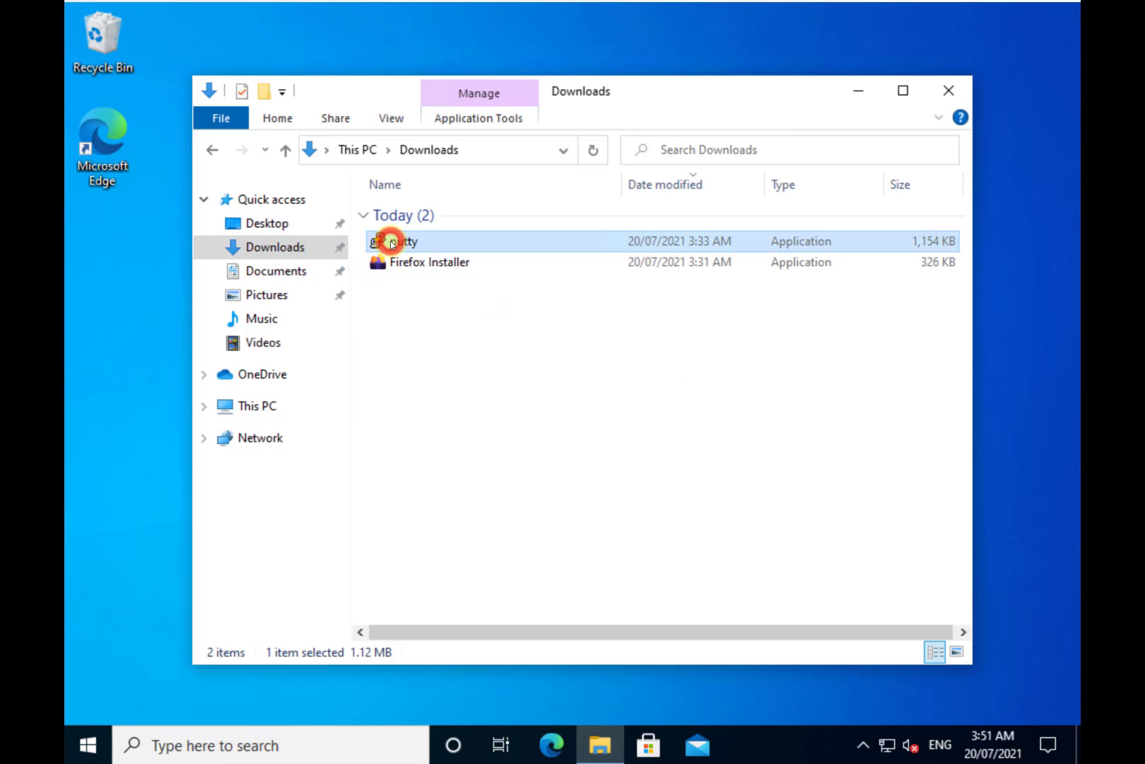
{"action": "double_click", "coordinate": [392, 244]}
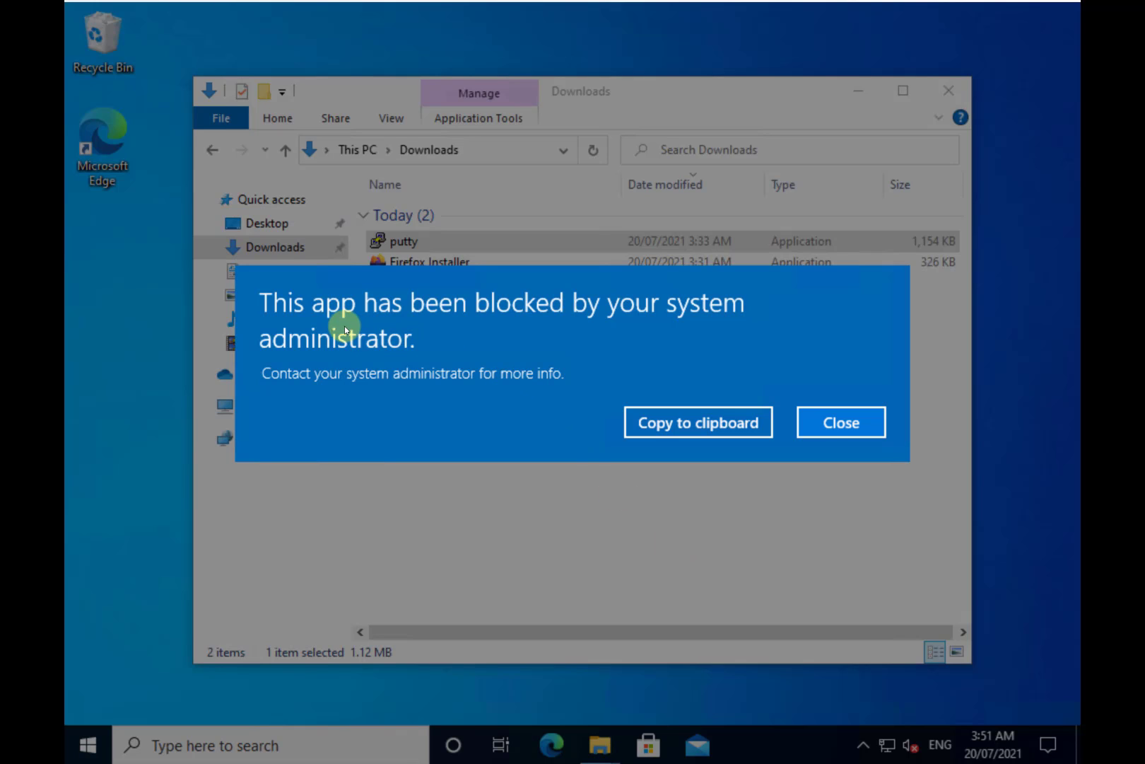
{"action": "left_click", "coordinate": [843, 431]}
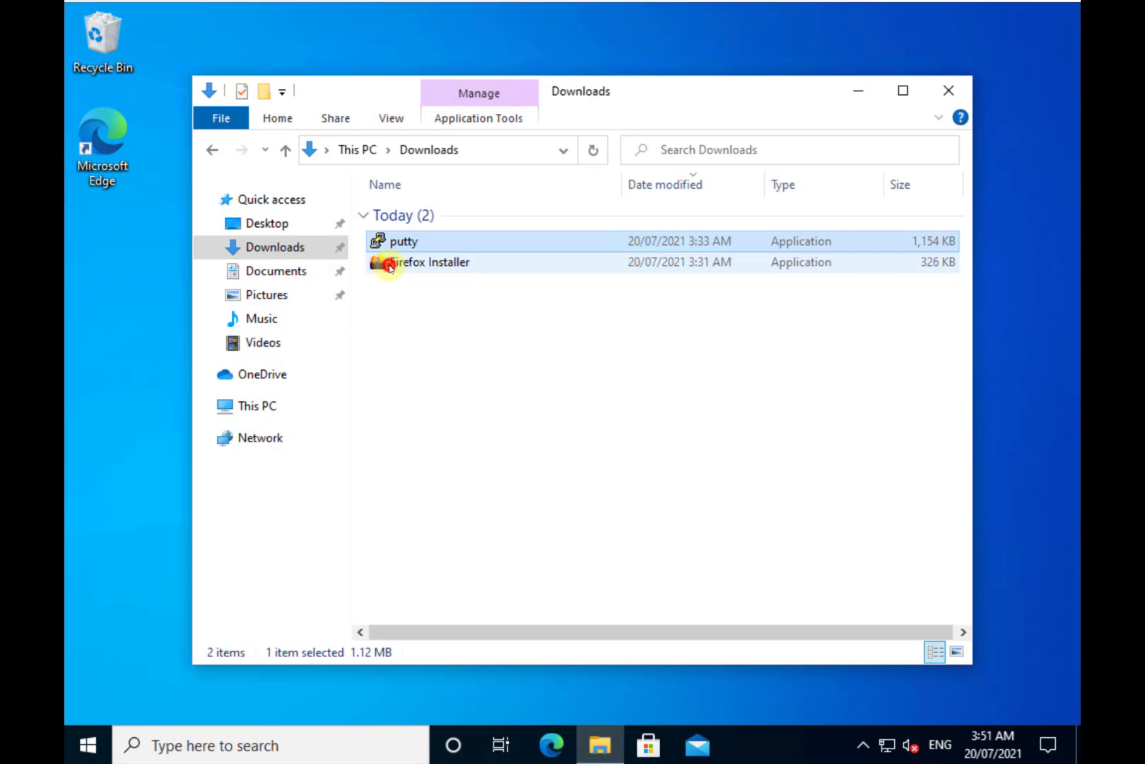
{"action": "double_click", "coordinate": [390, 267]}
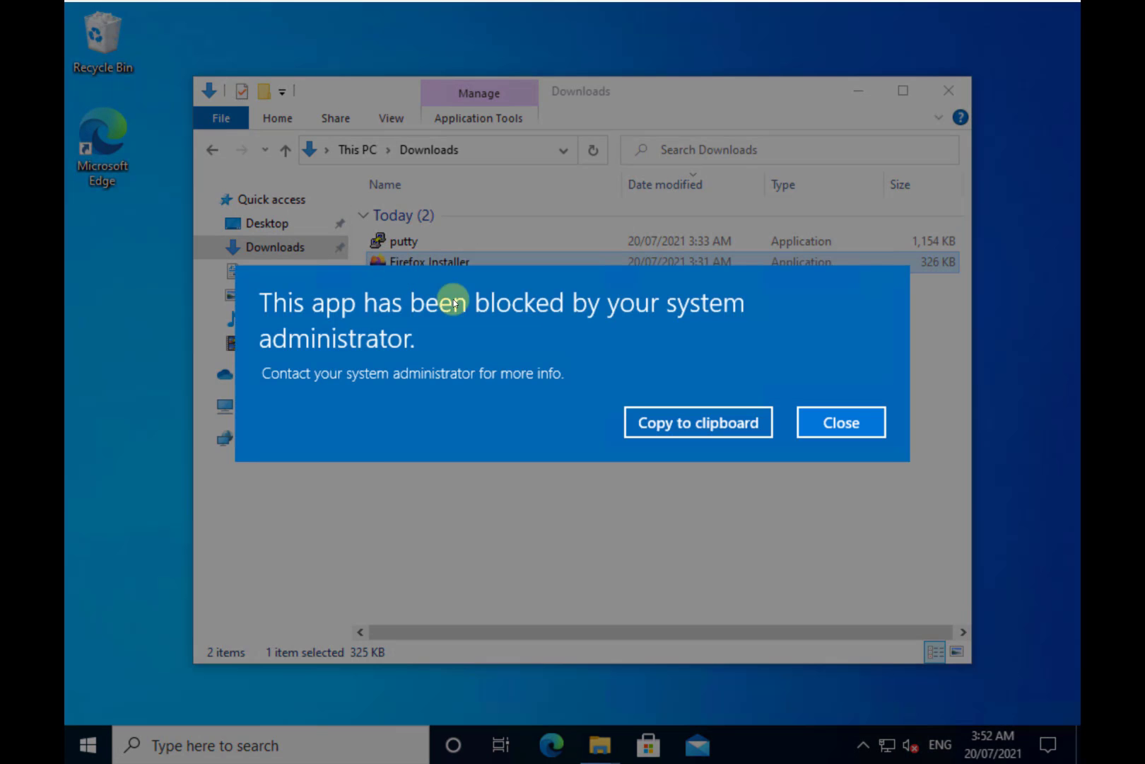
{"action": "left_click", "coordinate": [844, 422]}
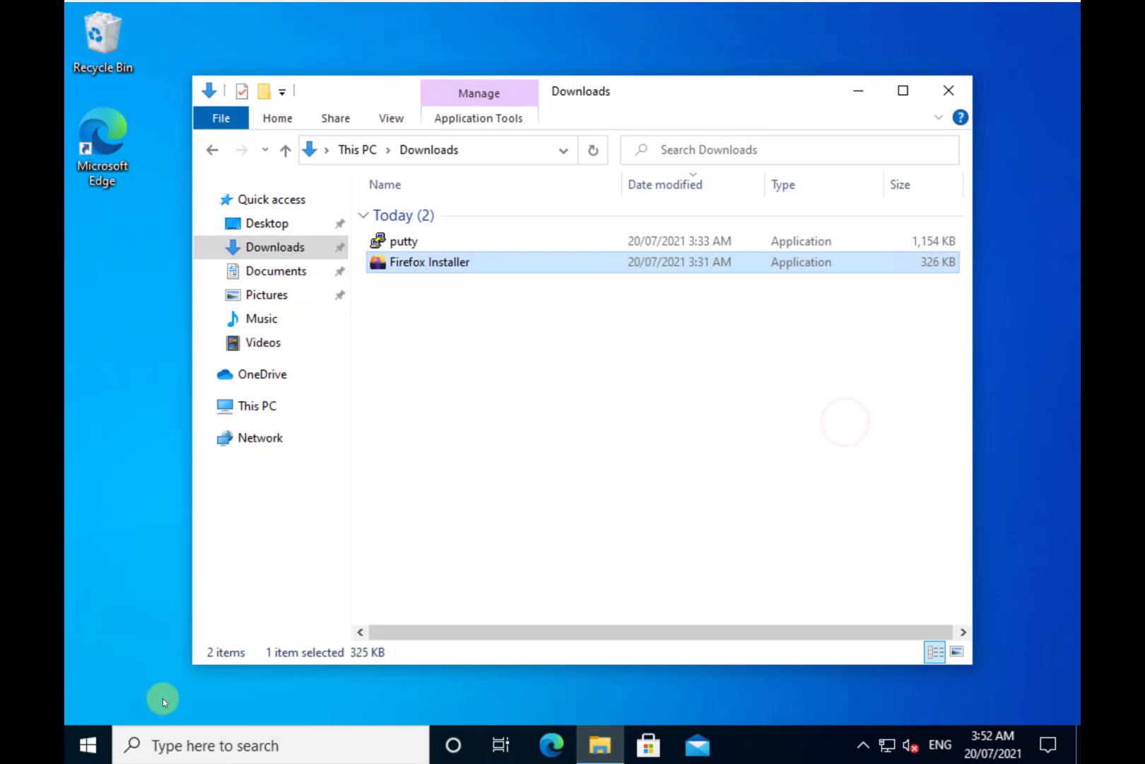
- Search for cmd from the Start menu and launch Command Prompt
{"action": "left_click", "coordinate": [87, 745]}
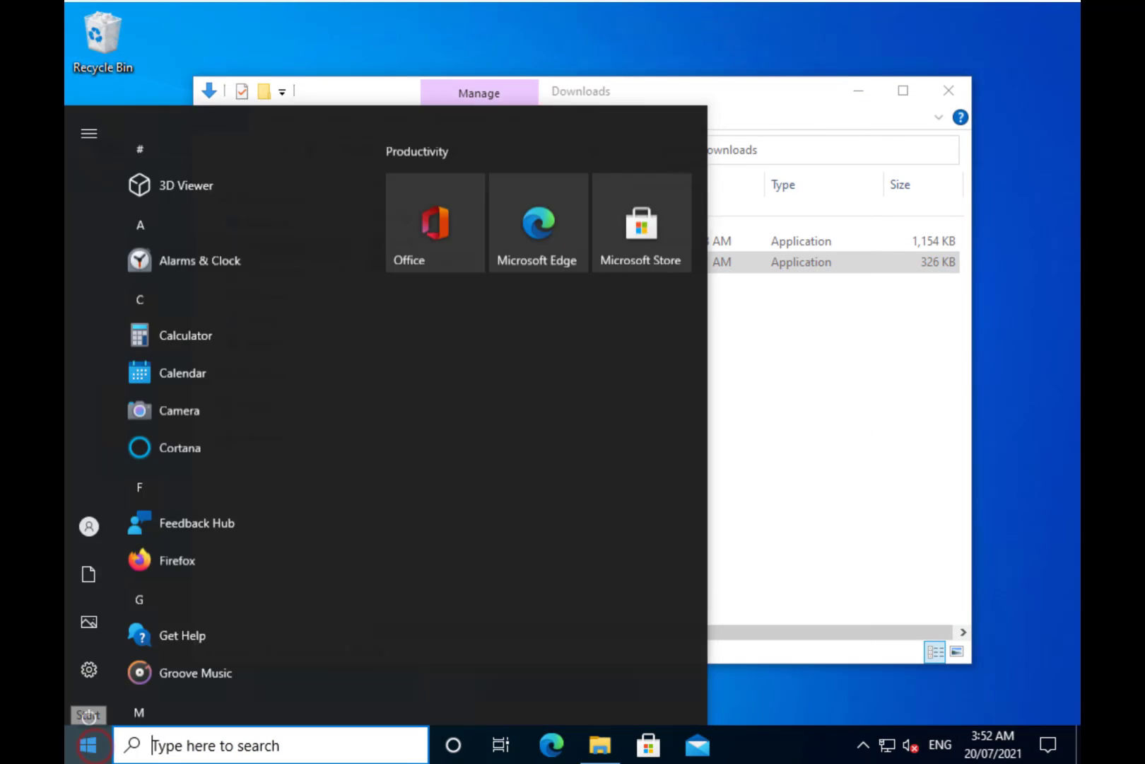
{"action": "type", "text": "cmd"}
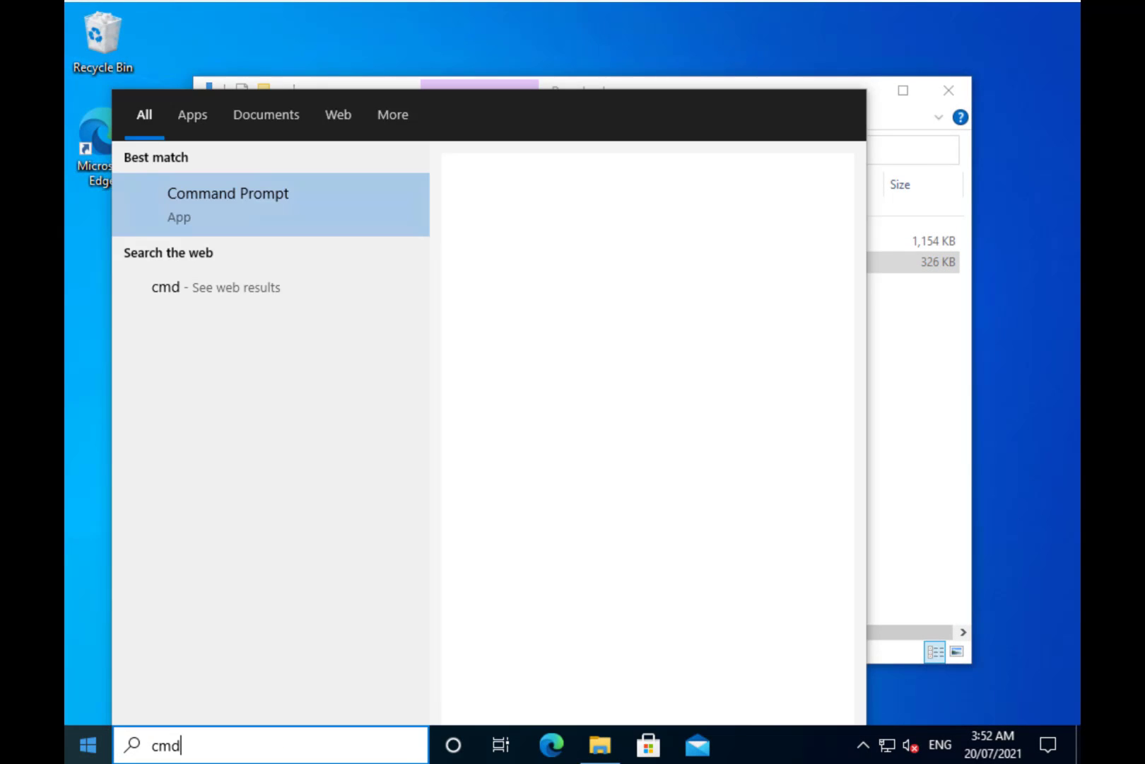
{"action": "key", "text": "Return"}
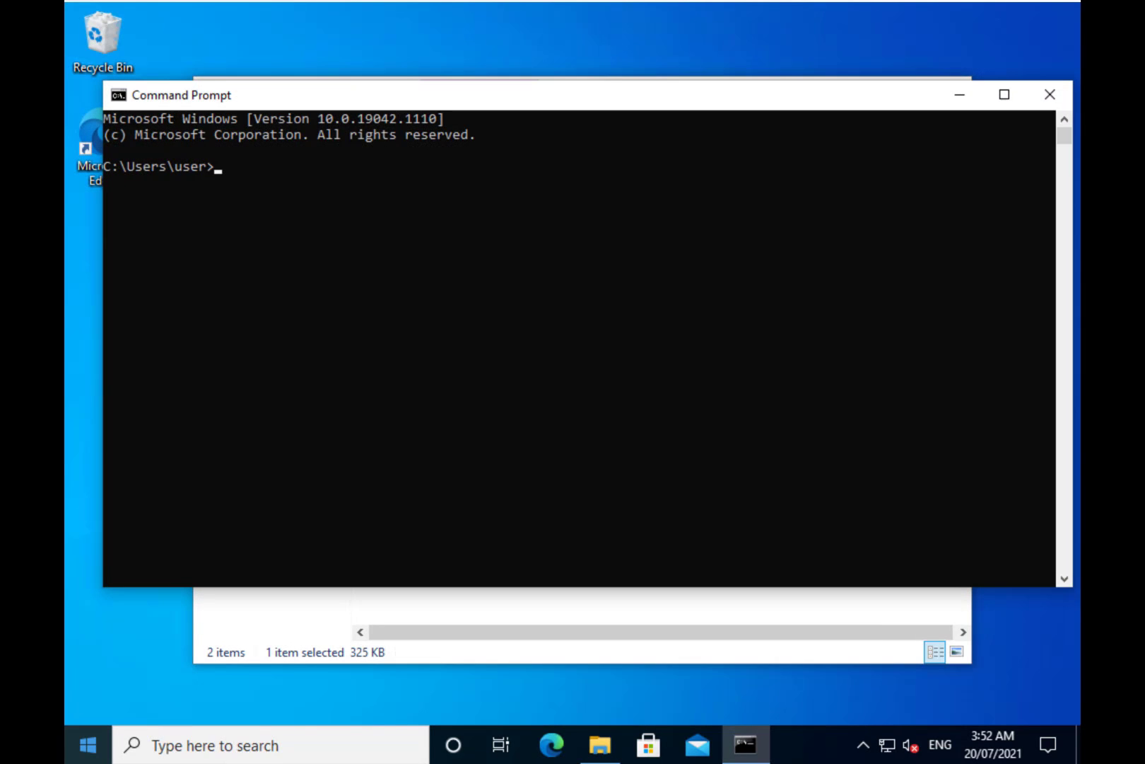
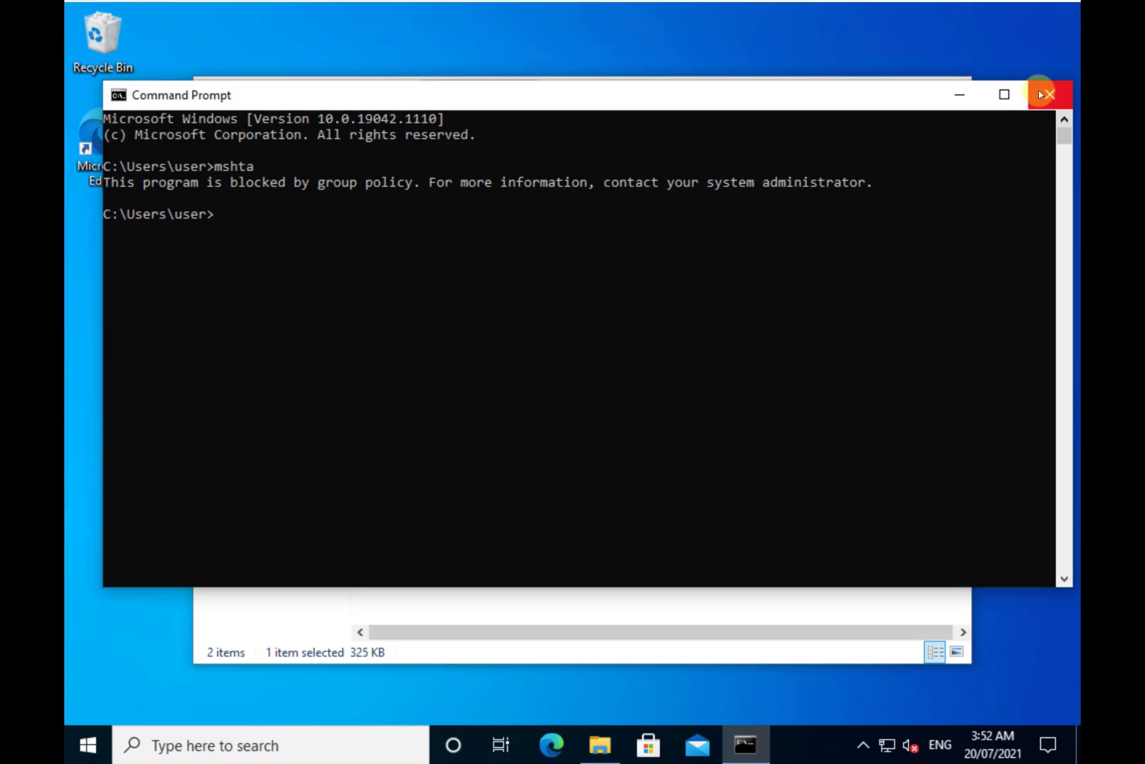
- Close Command Prompt and the Downloads window, then sign the standard user out
{"action": "left_click", "coordinate": [1039, 90]}
{"action": "left_click", "coordinate": [948, 90]}
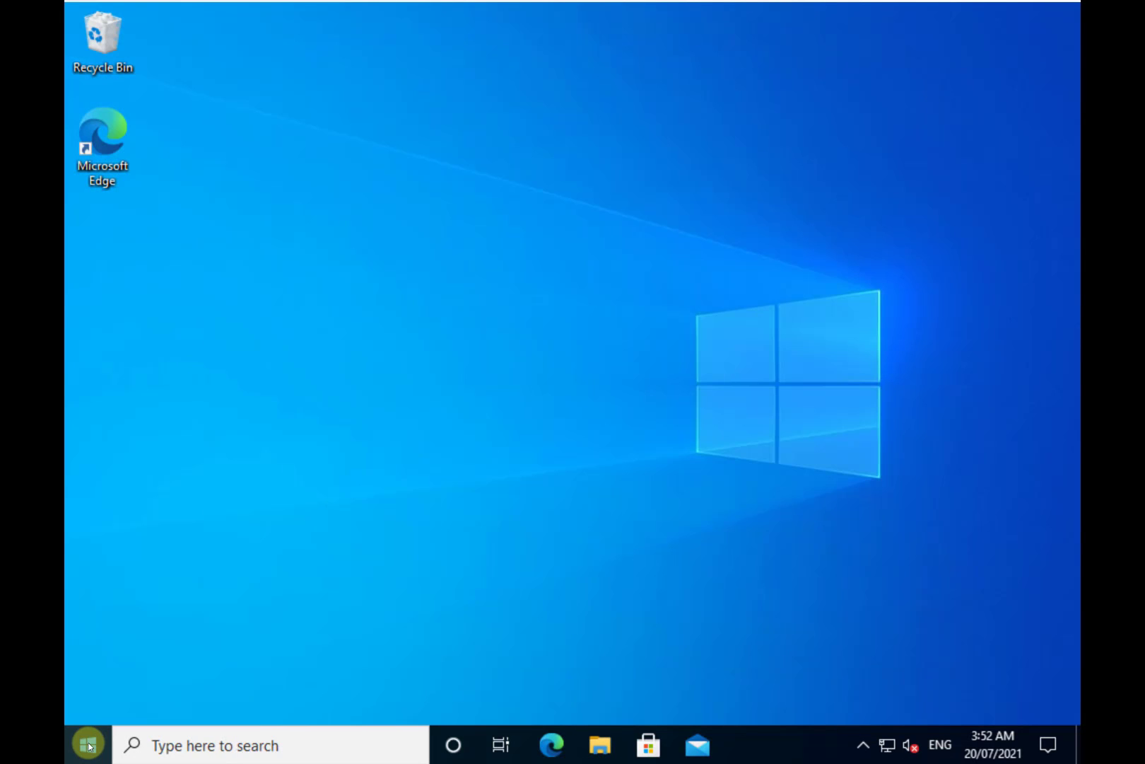
{"action": "left_click", "coordinate": [89, 744]}
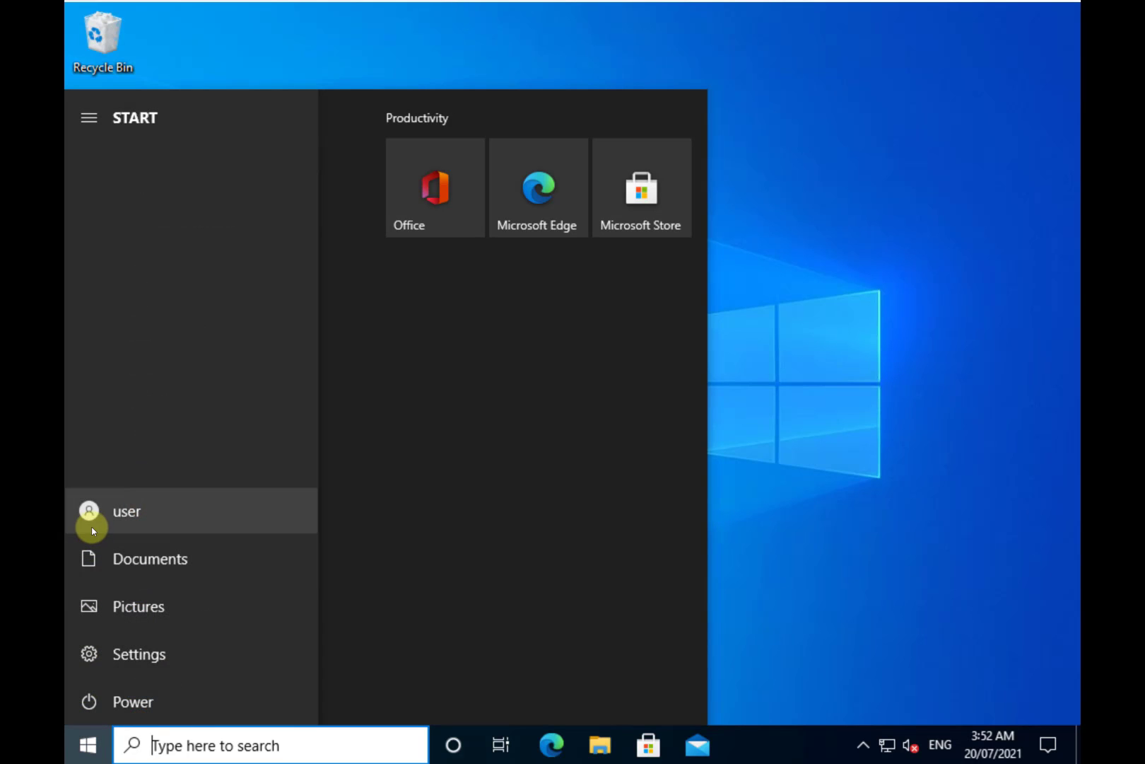
{"action": "left_click", "coordinate": [92, 530]}
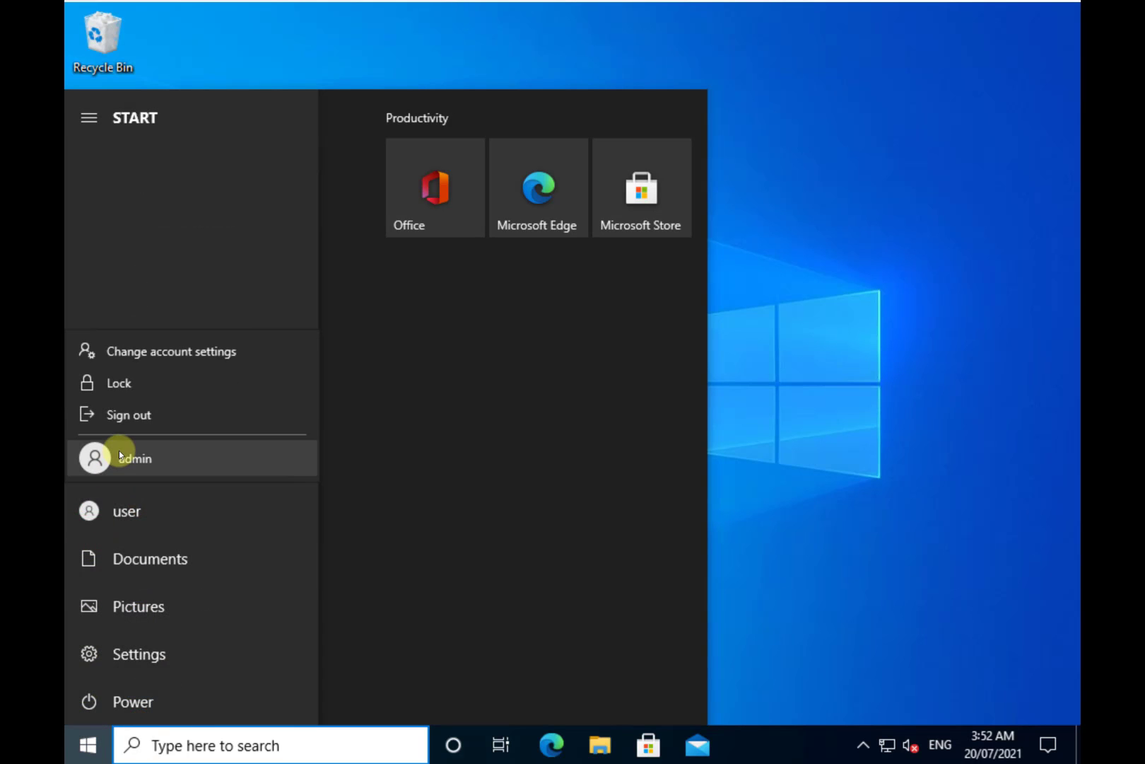
{"action": "left_click", "coordinate": [131, 417]}
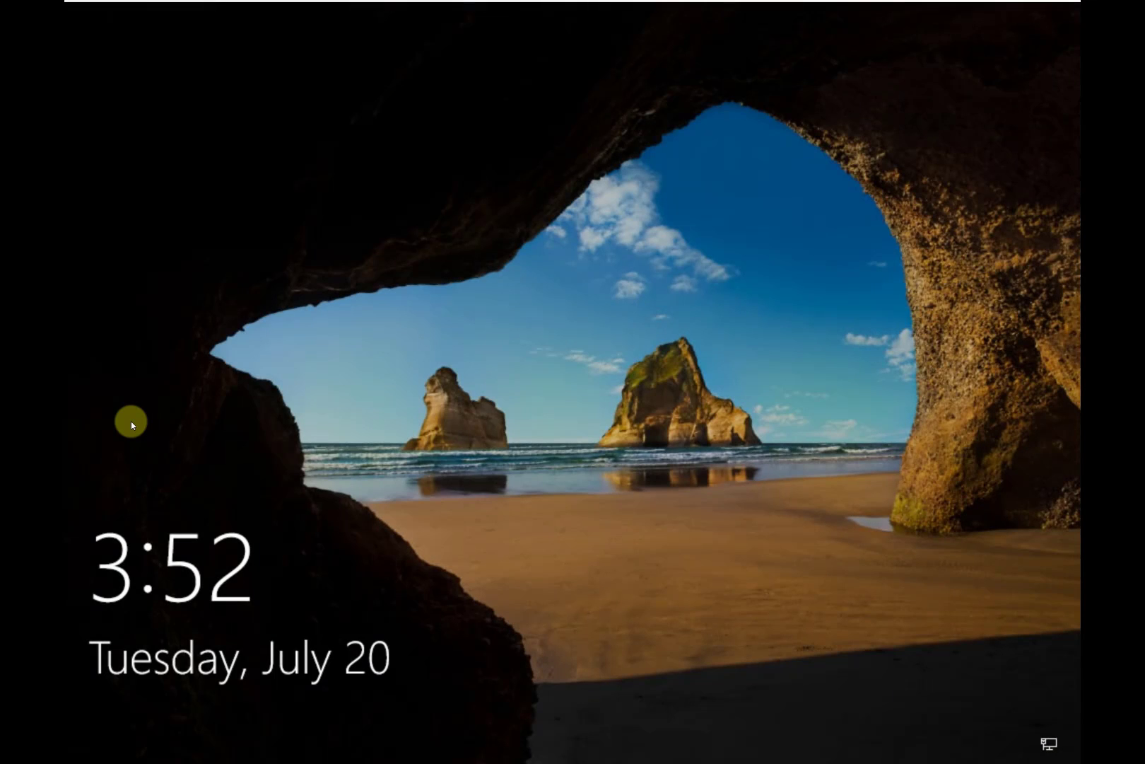
- Sign in to the admin account, re-entering the password after the first attempt is rejected
{"action": "left_click", "coordinate": [416, 312]}
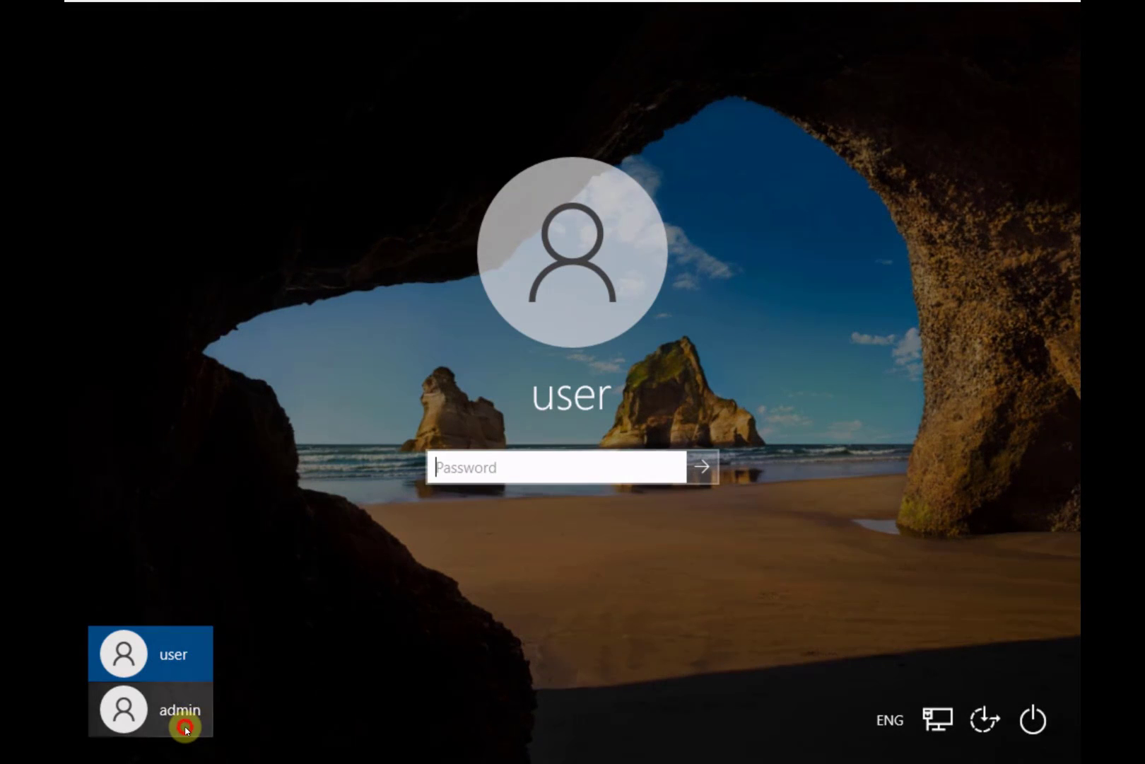
{"action": "left_click", "coordinate": [184, 726]}
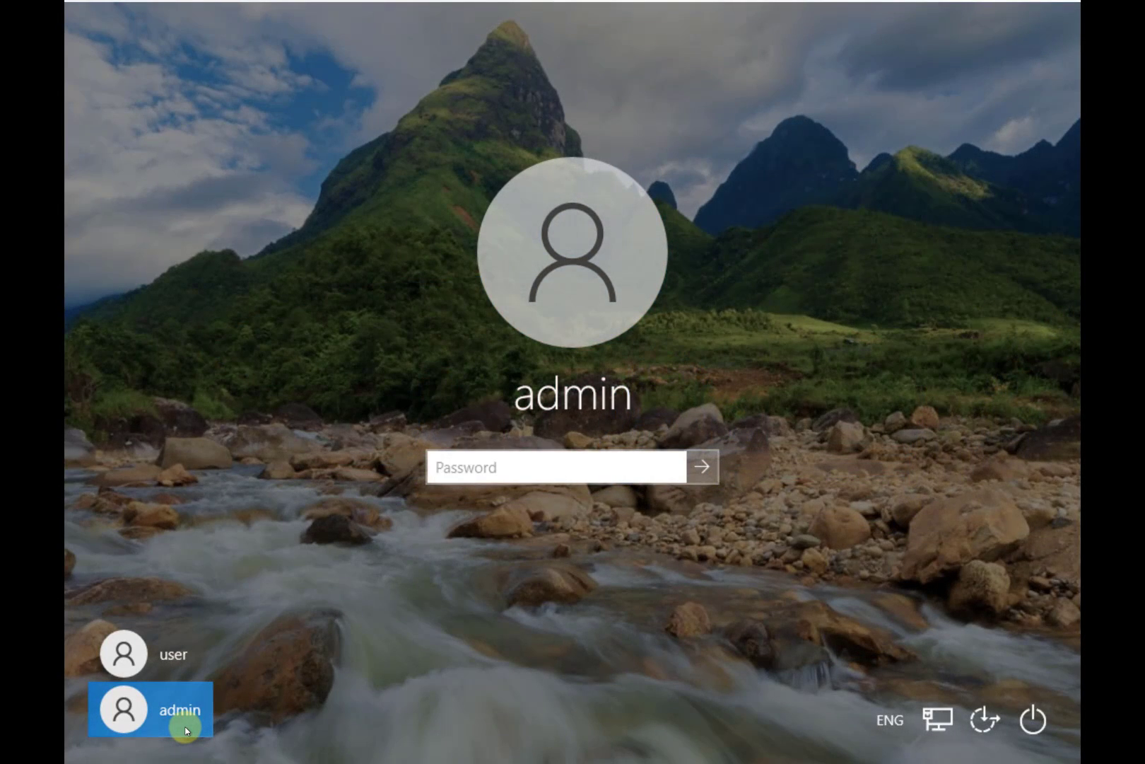
{"action": "type", "text": "****************"}
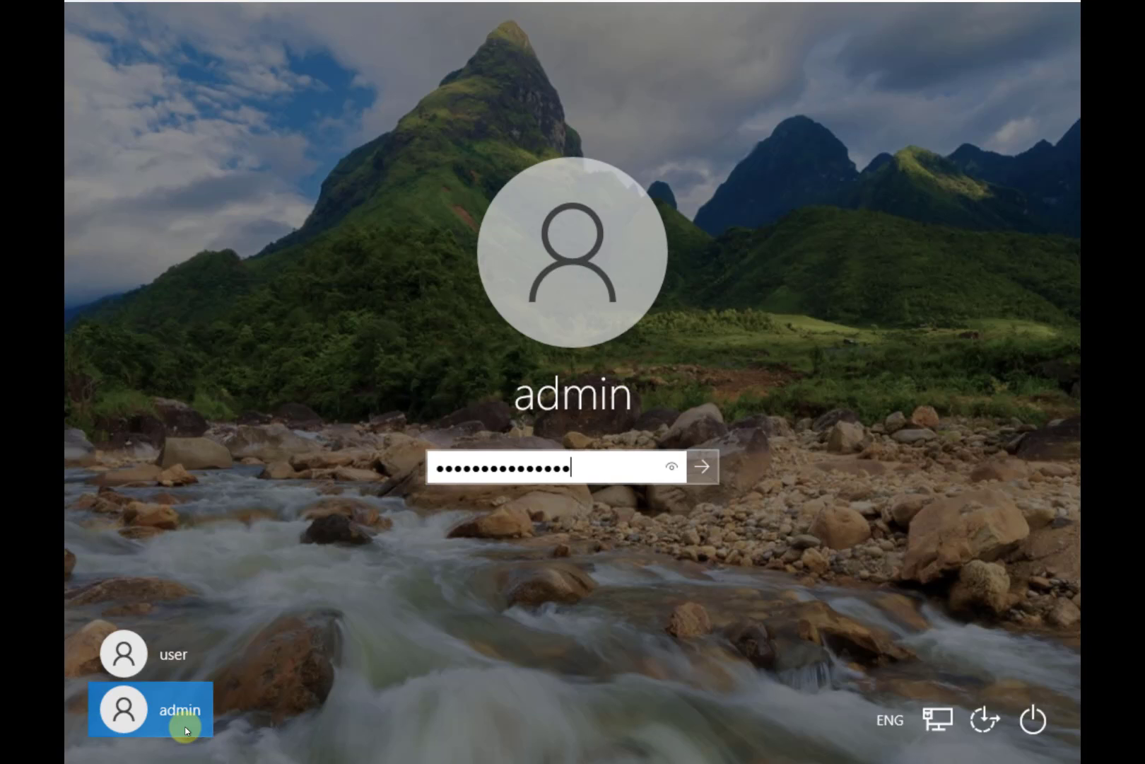
{"action": "key", "text": "Return"}
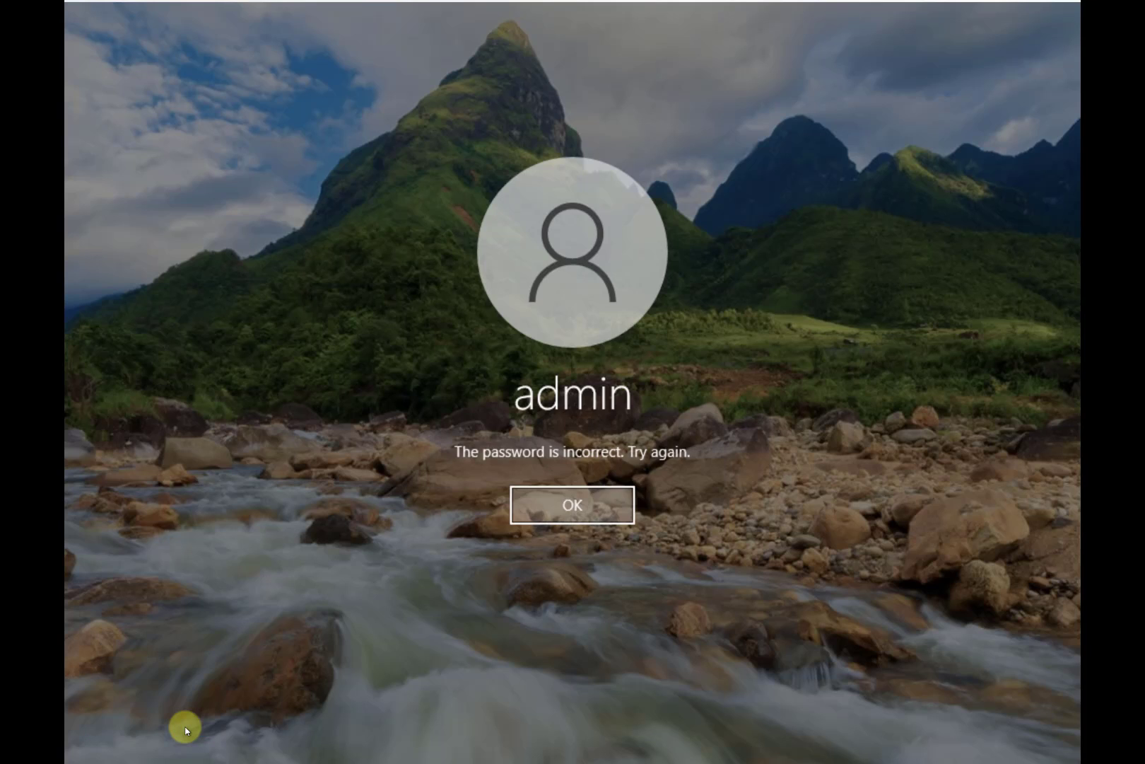
{"action": "key", "text": "Return"}
{"action": "type", "text": "****"}
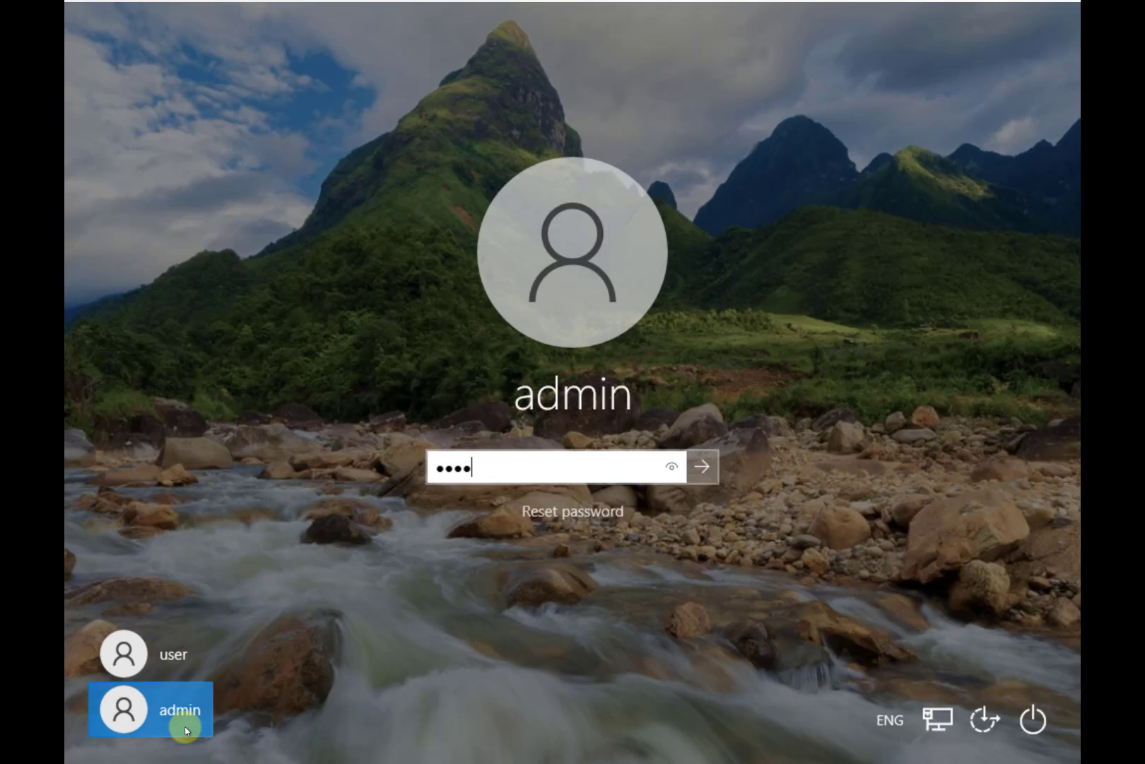
{"action": "type", "text": "***********"}
{"action": "key", "text": "Return"}
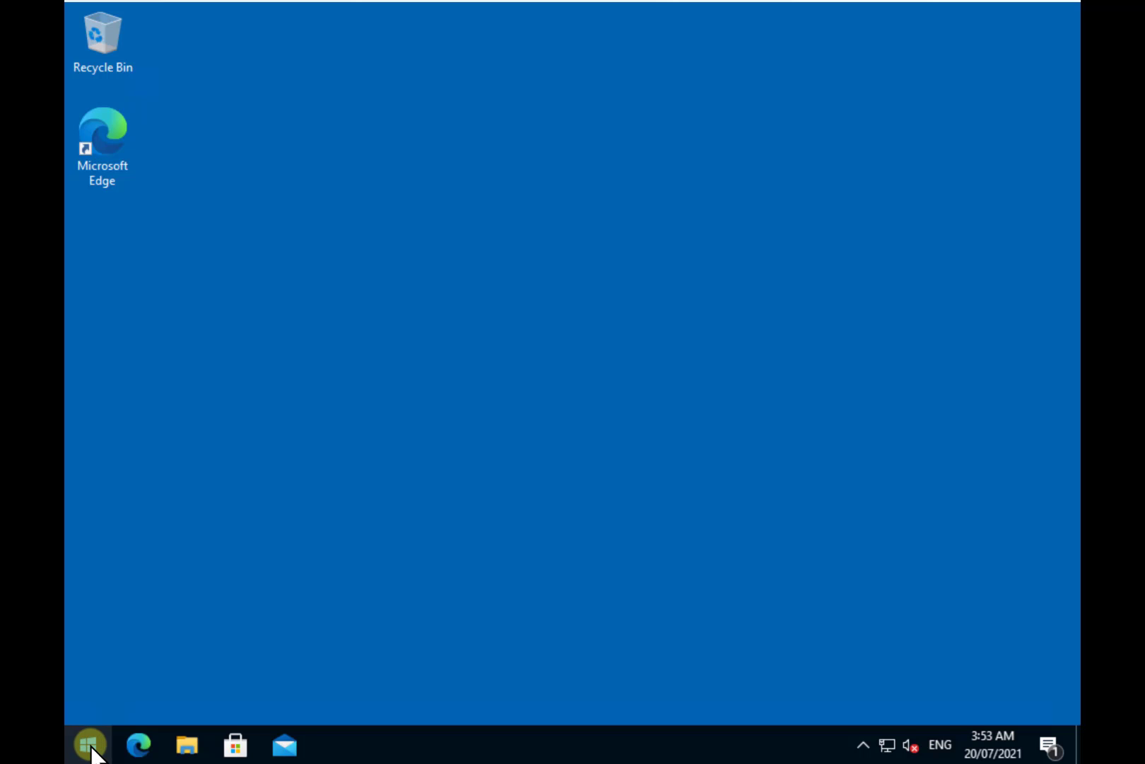
- Launch Services, confirm the Application Identity service is Running, and close the window
{"action": "left_click", "coordinate": [90, 745]}
{"action": "type", "text": "serv"}
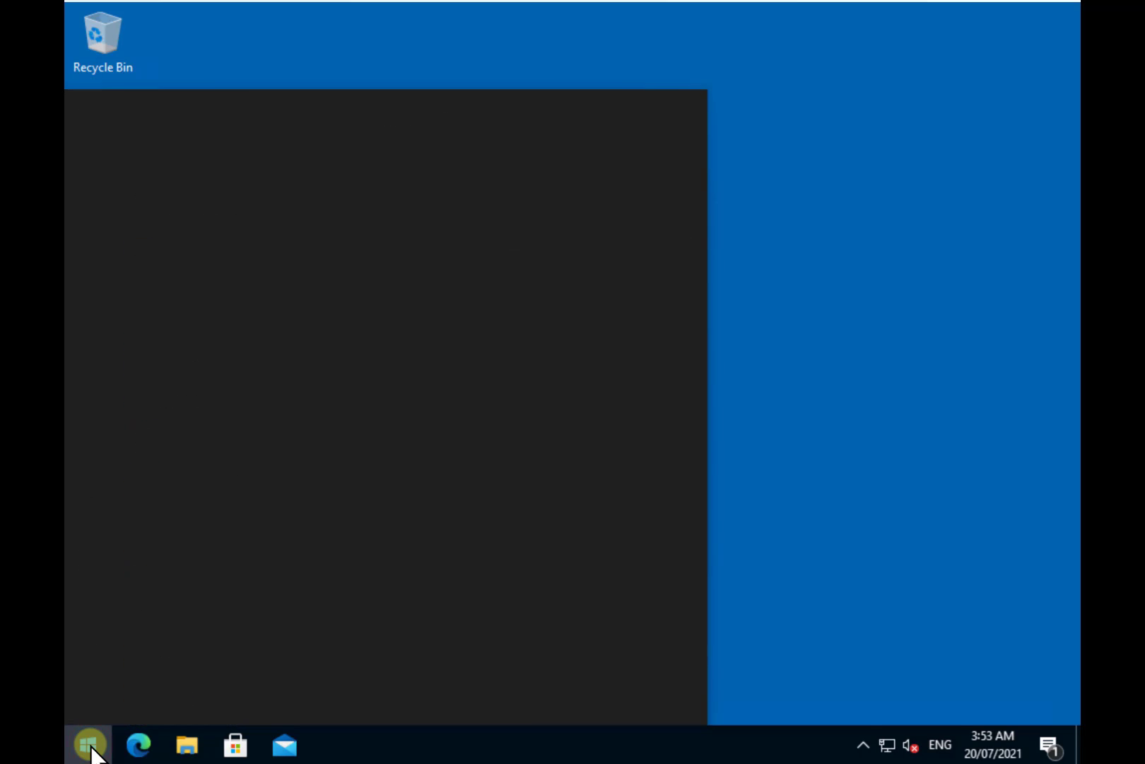
{"action": "type", "text": "ices"}
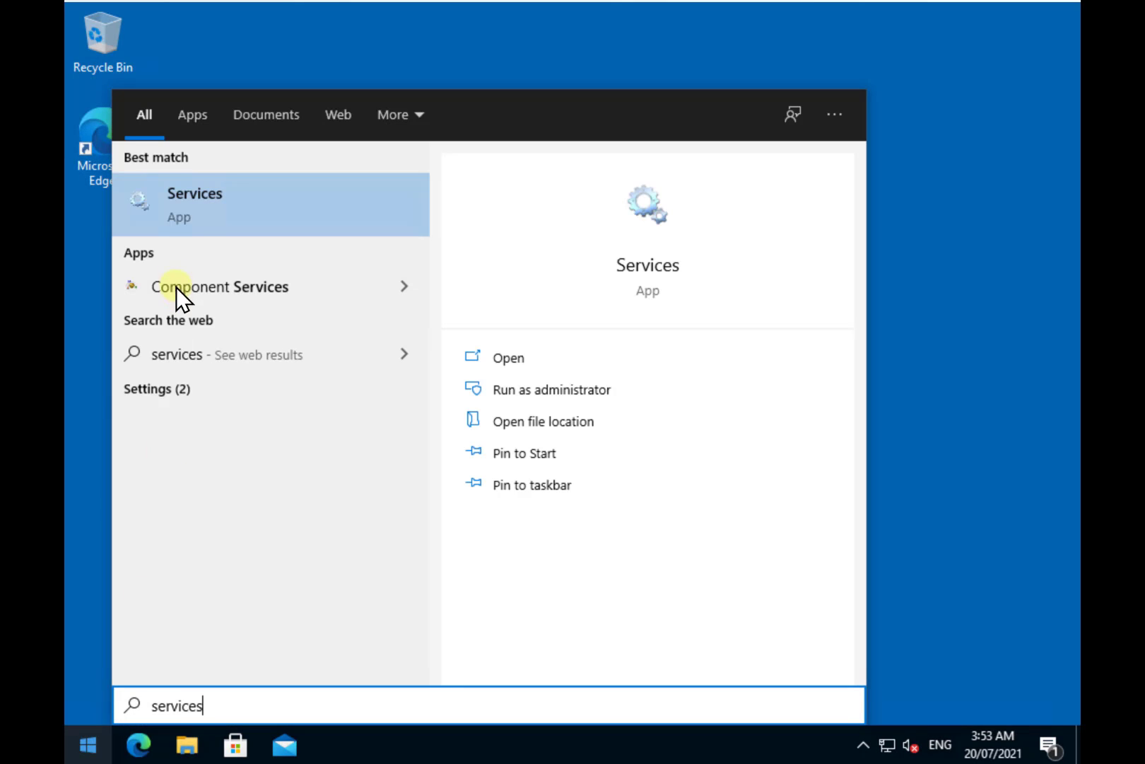
{"action": "left_click", "coordinate": [190, 216]}
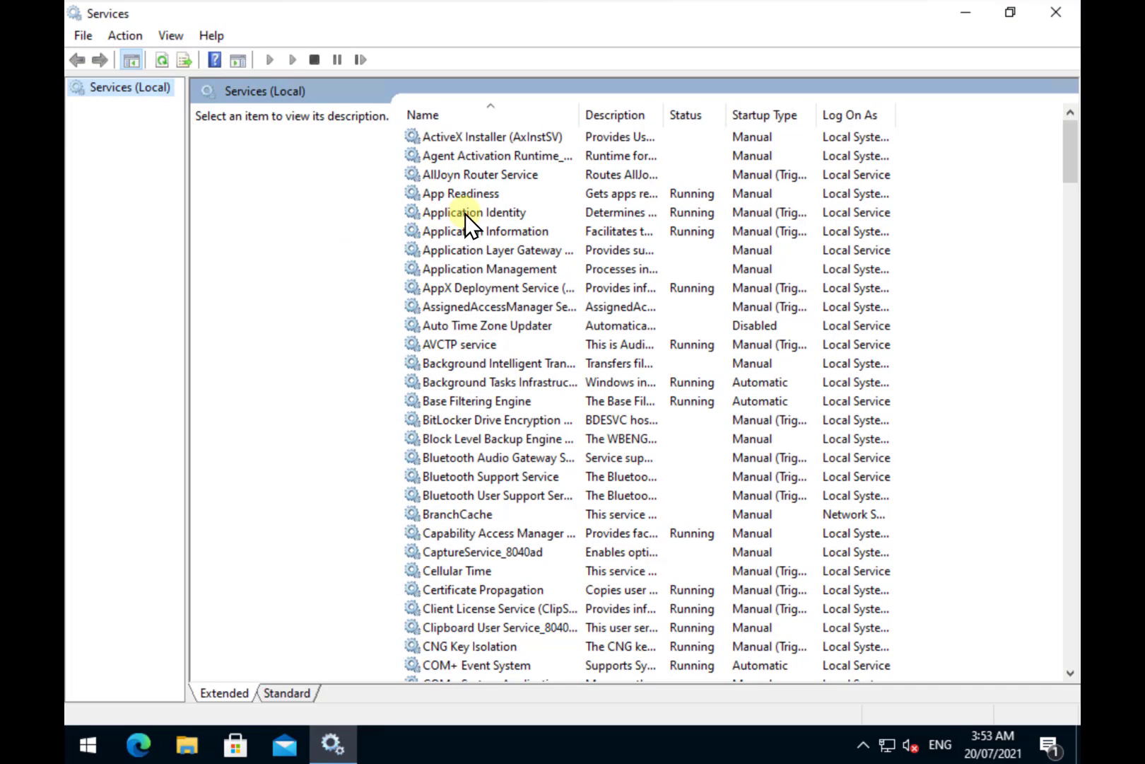
{"action": "left_click", "coordinate": [479, 210]}
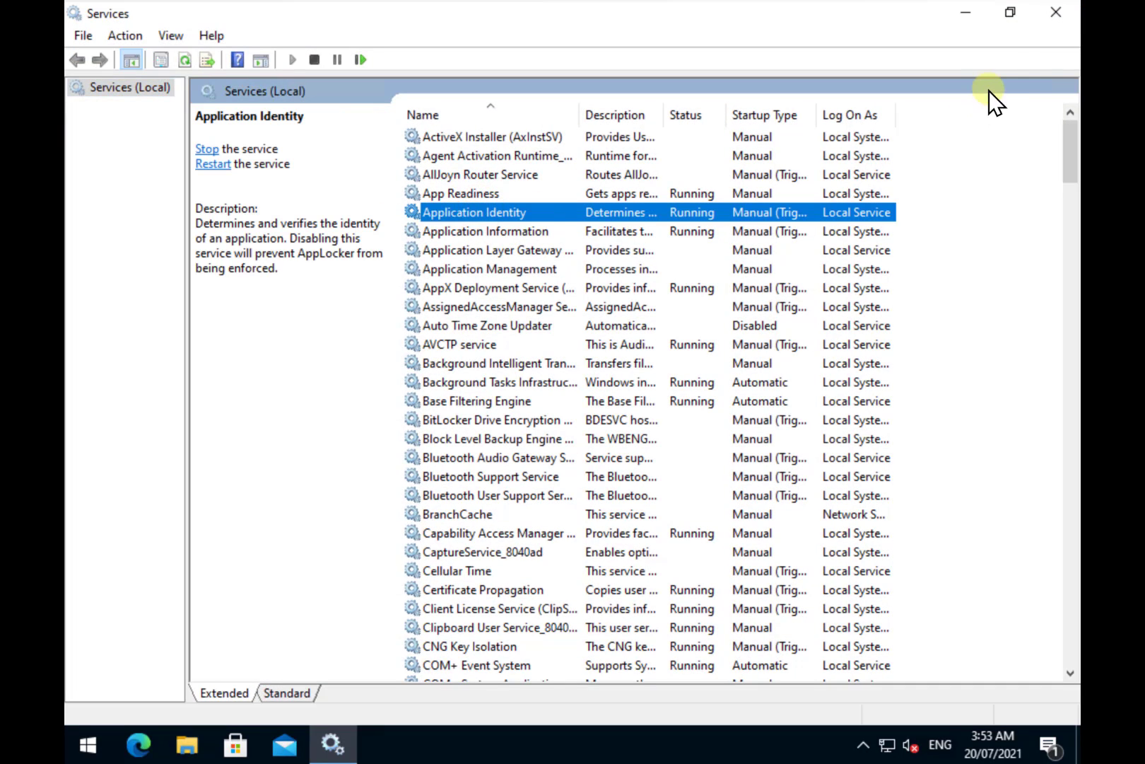
{"action": "left_click", "coordinate": [1060, 10]}
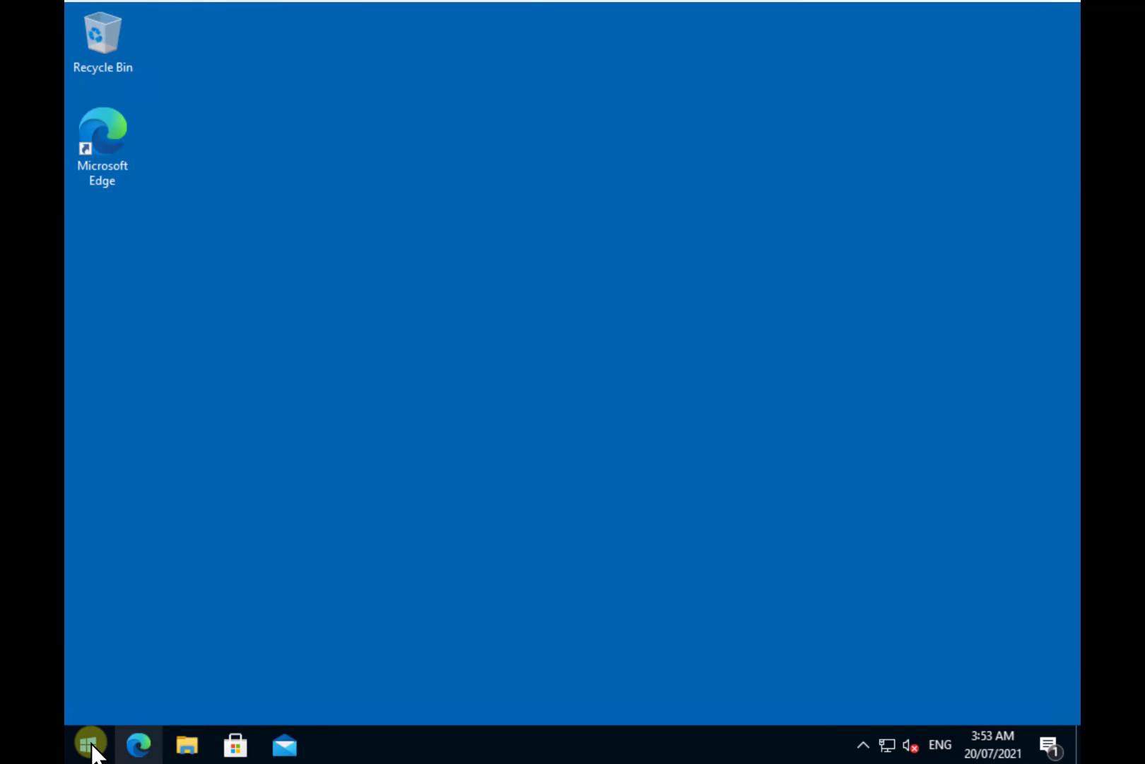
{"action": "left_click", "coordinate": [90, 743]}
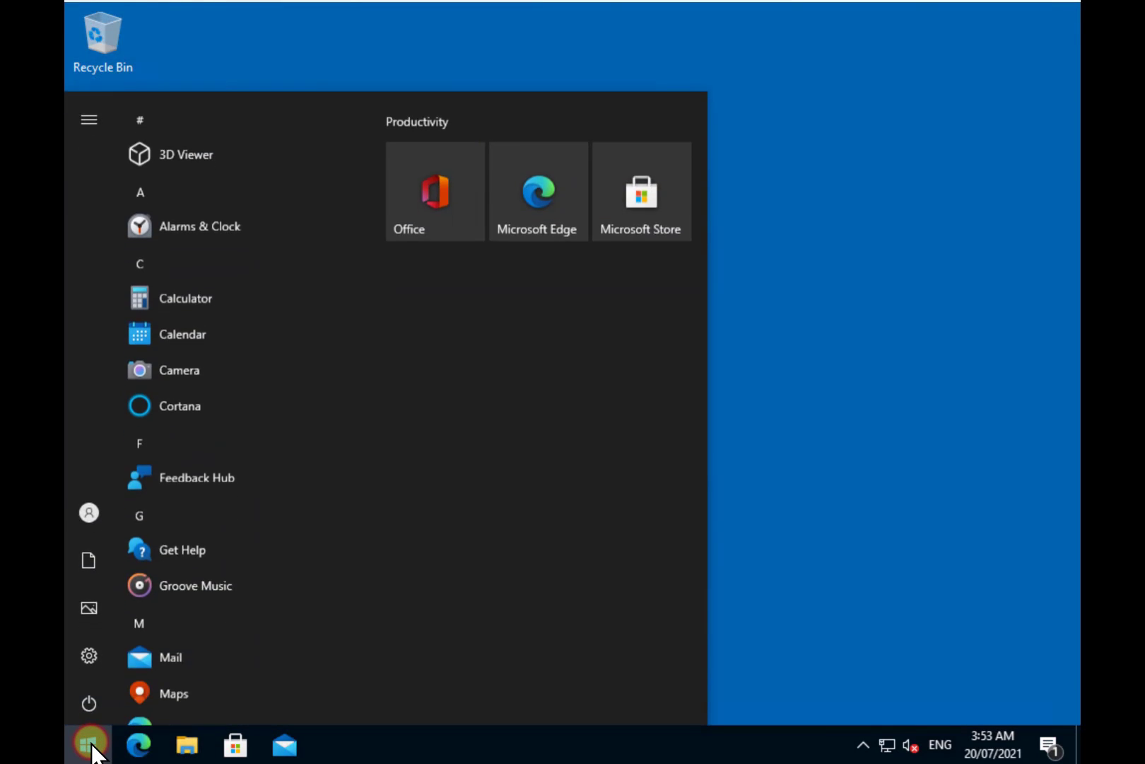
- Launch secpol, expand Application Control Policies > AppLocker, and review its enforcement properties without changes
{"action": "type", "text": "secpol"}
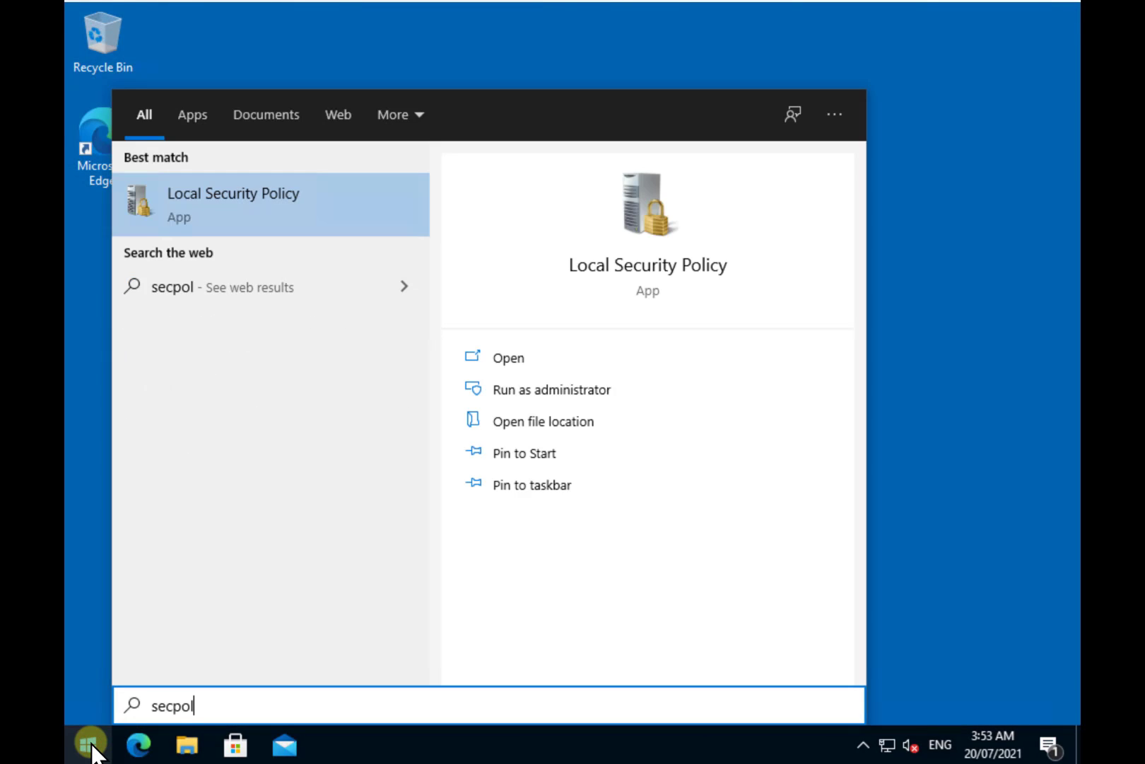
{"action": "key", "text": "Return"}
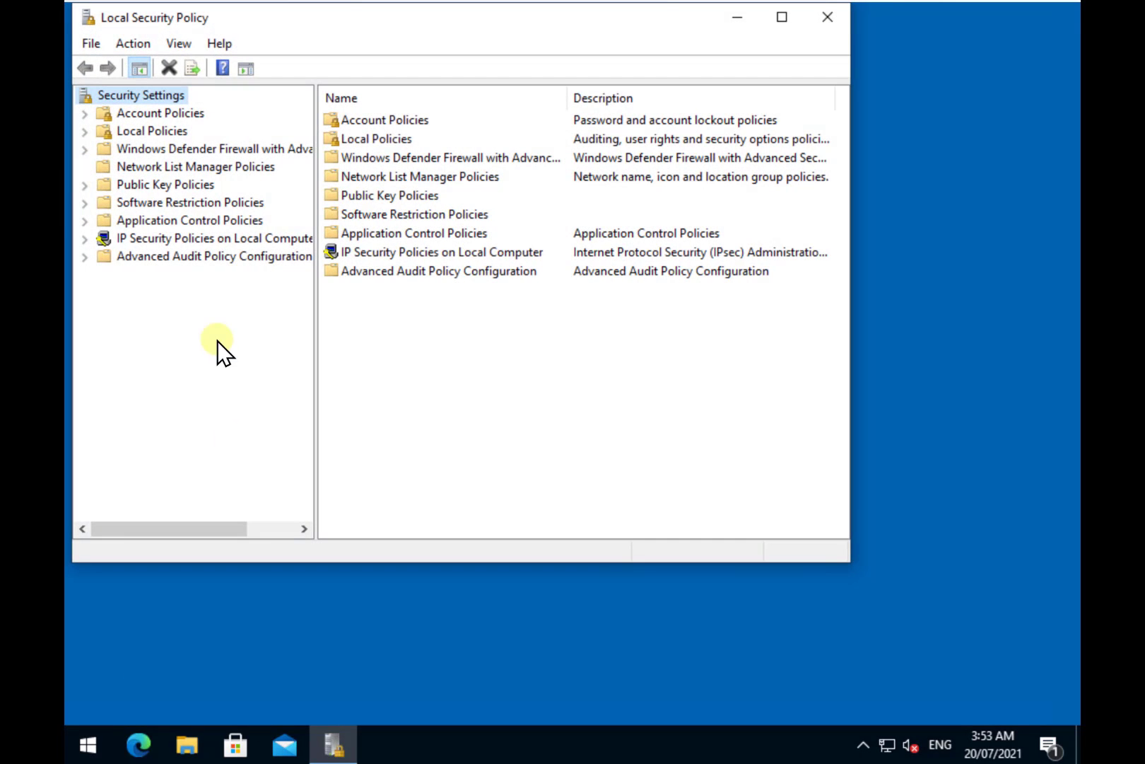
{"action": "left_click", "coordinate": [84, 221]}
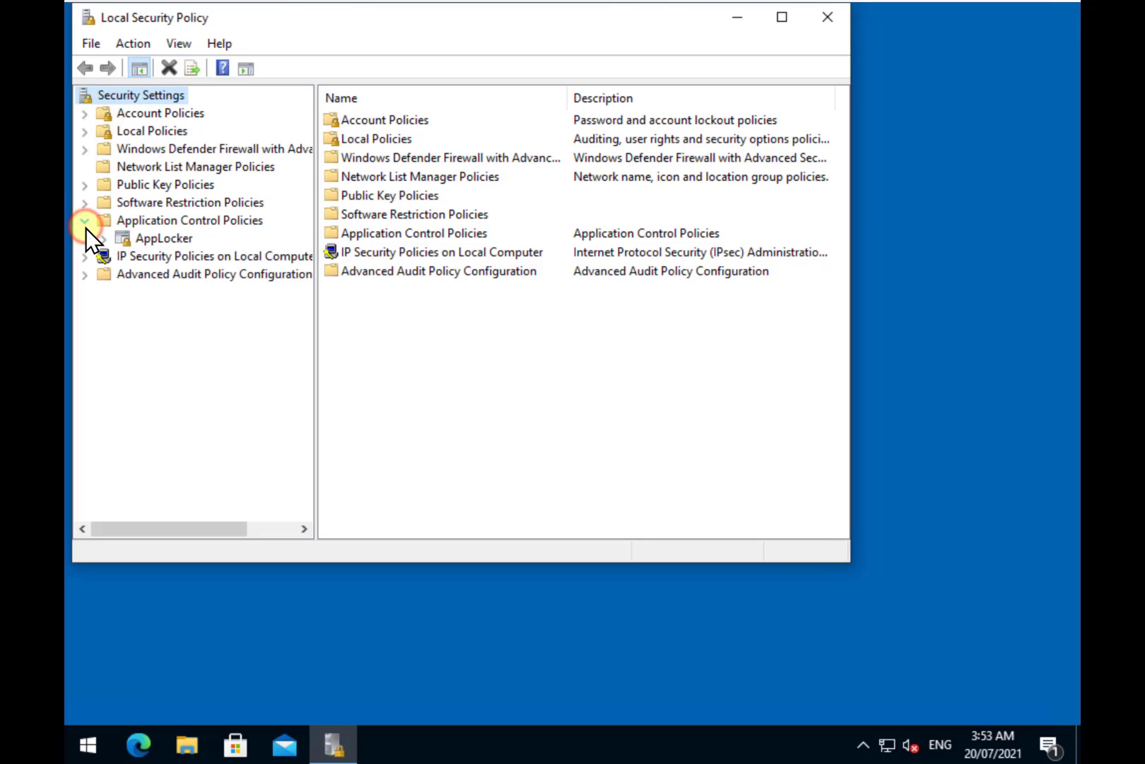
{"action": "left_click", "coordinate": [104, 239]}
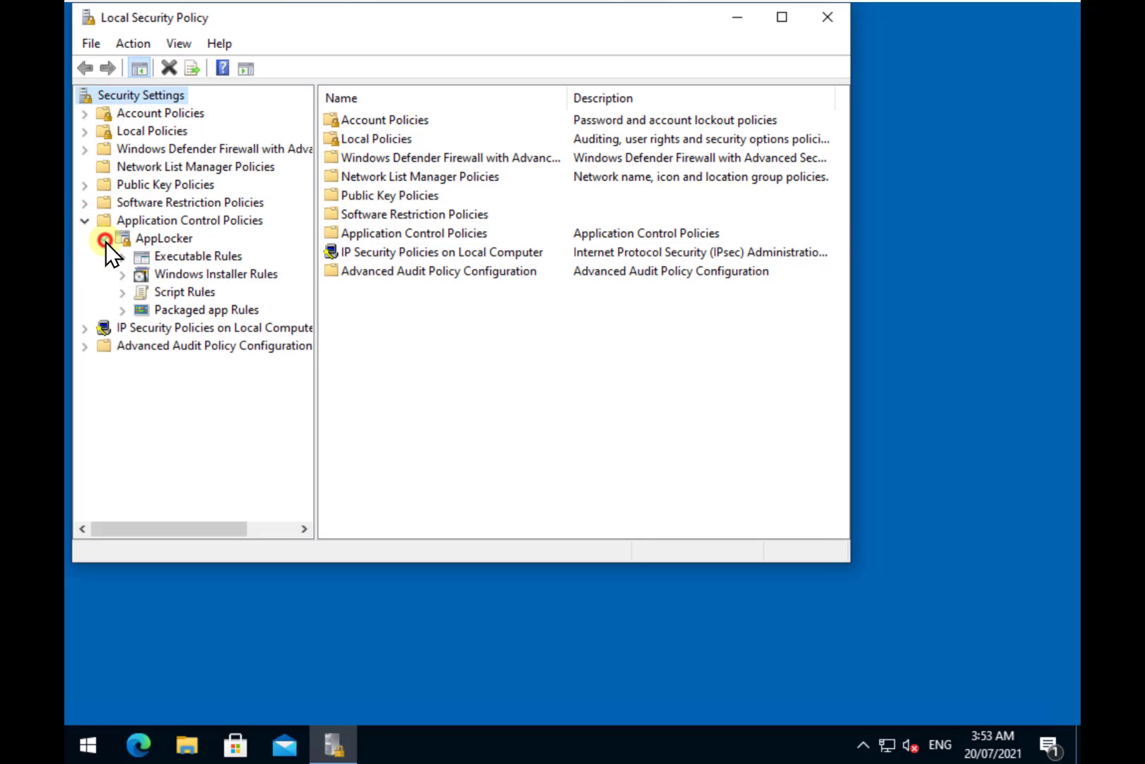
{"action": "right_click", "coordinate": [155, 242]}
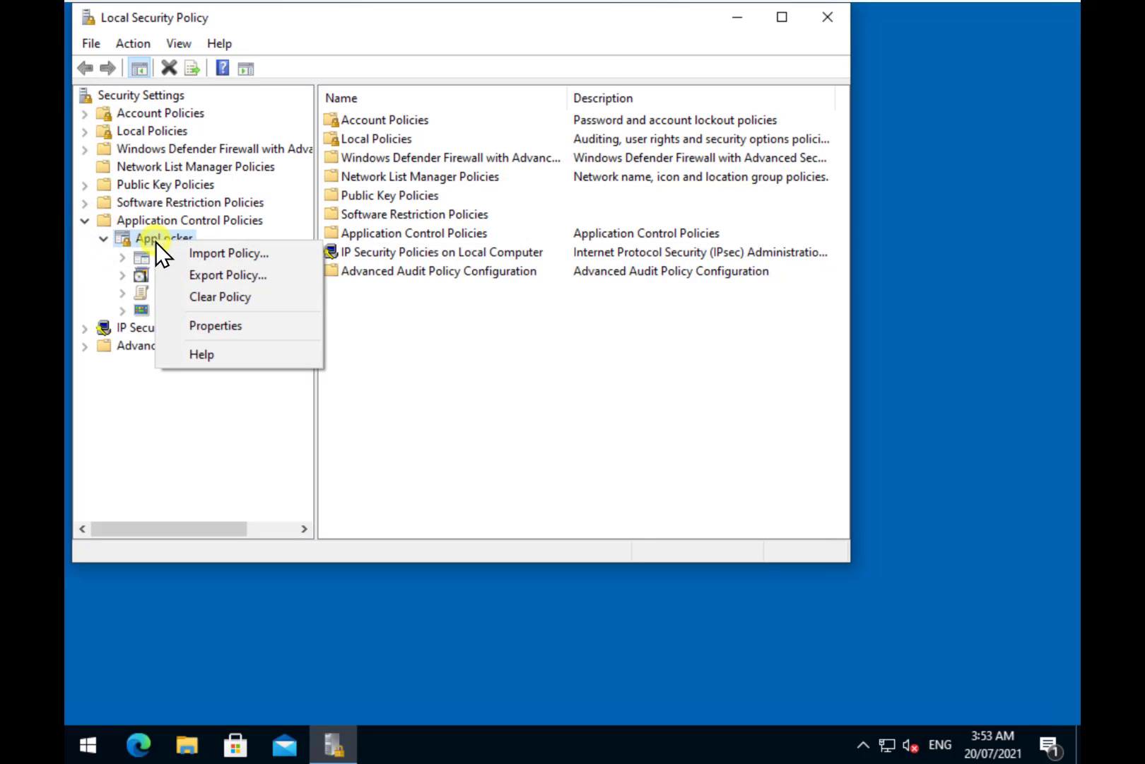
{"action": "left_click", "coordinate": [222, 327]}
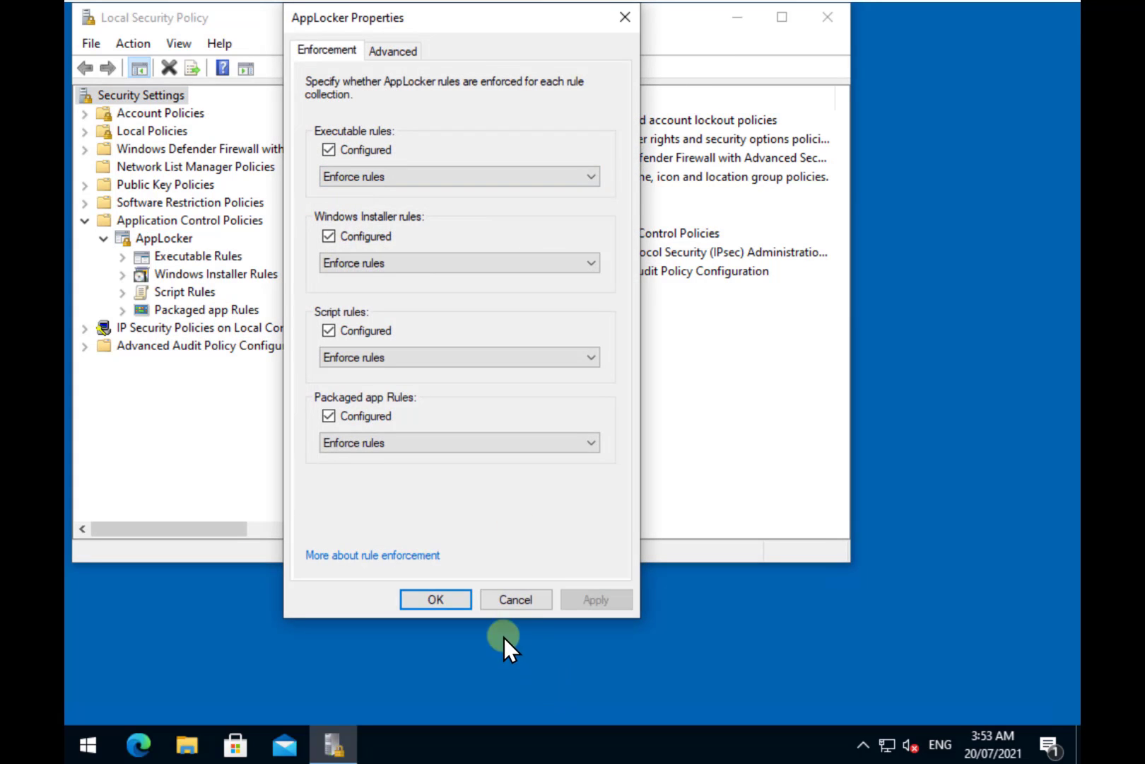
{"action": "left_click", "coordinate": [515, 602]}
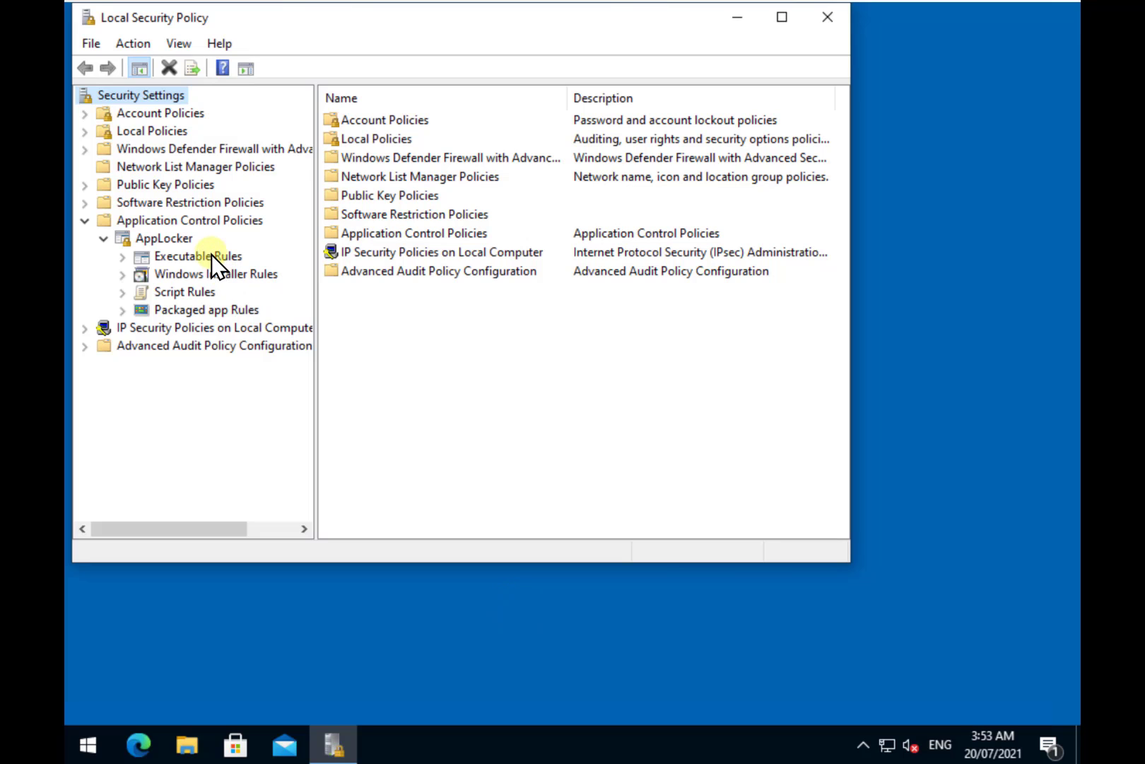
- Show the Executable Rules list and widen the Name column to read the MSHTA.EXE deny rule
{"action": "right_click", "coordinate": [210, 253]}
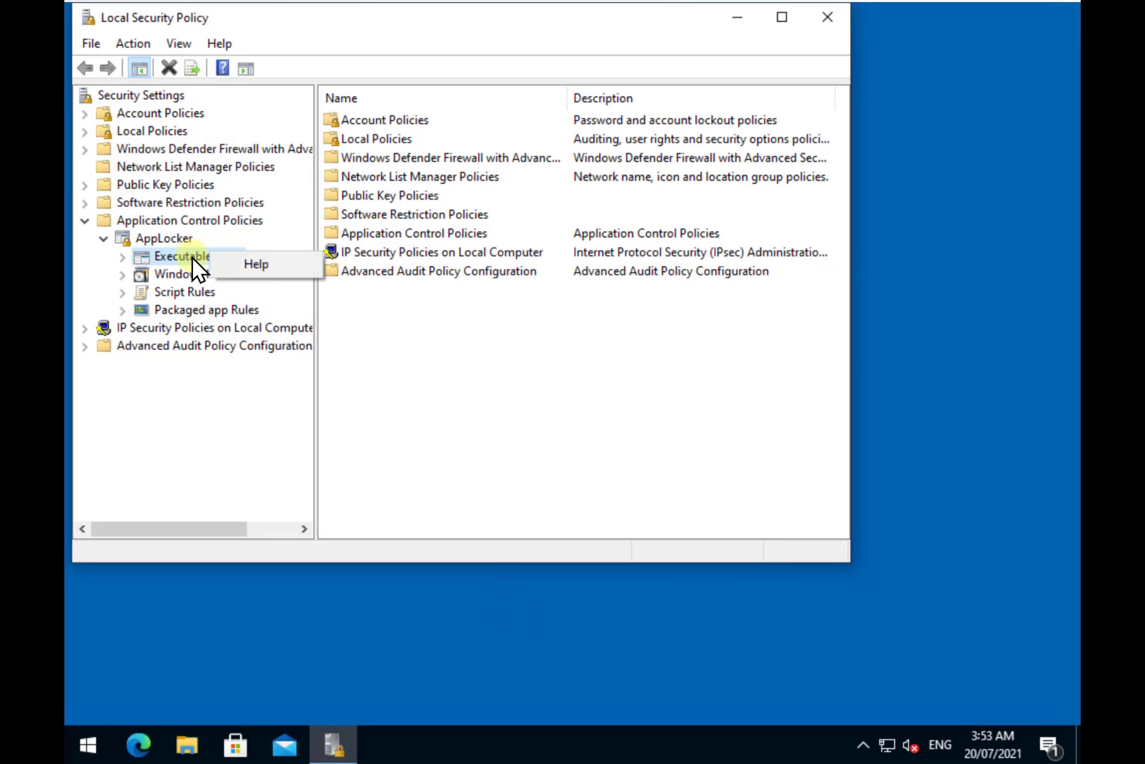
{"action": "left_click", "coordinate": [192, 257]}
{"action": "right_click", "coordinate": [192, 257]}
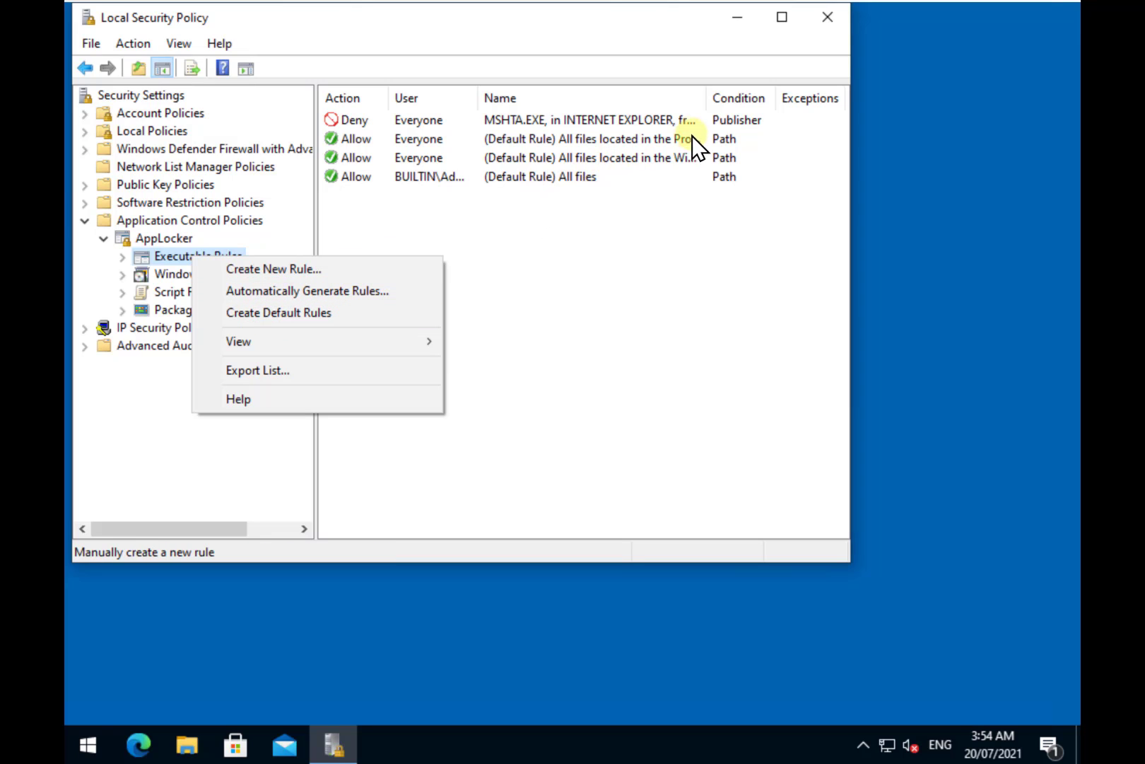
{"action": "left_click_drag", "start_coordinate": [708, 101], "coordinate": [788, 97]}
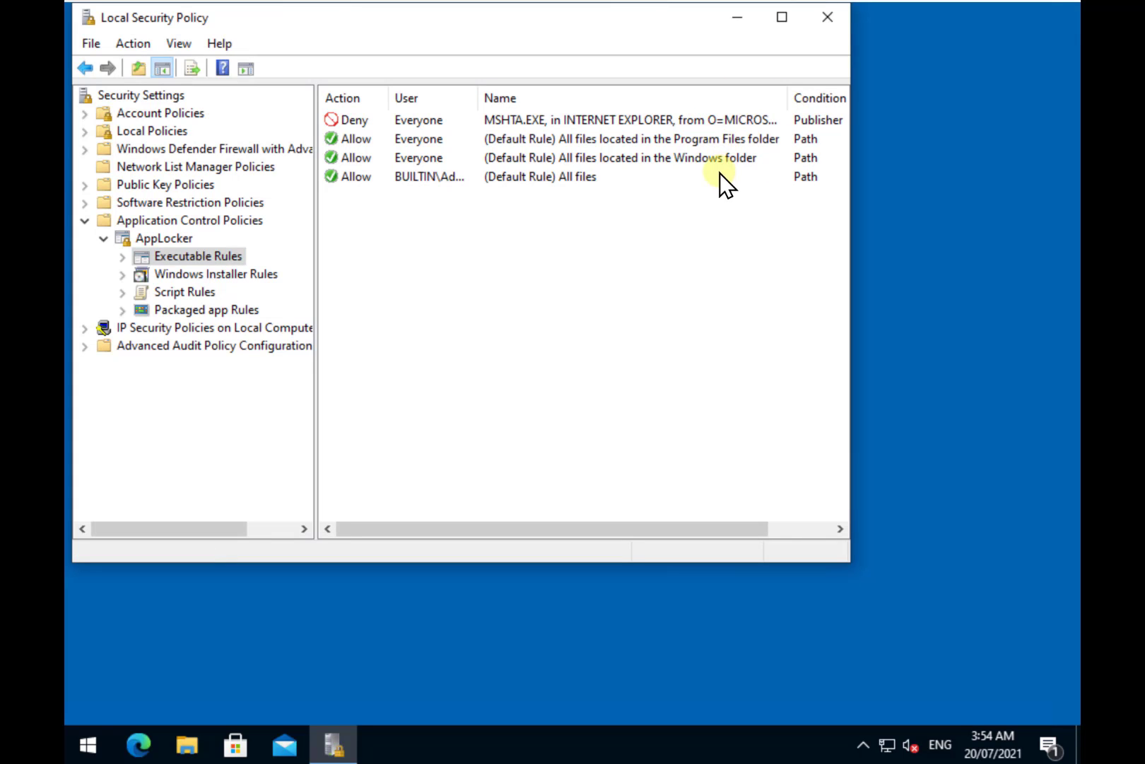